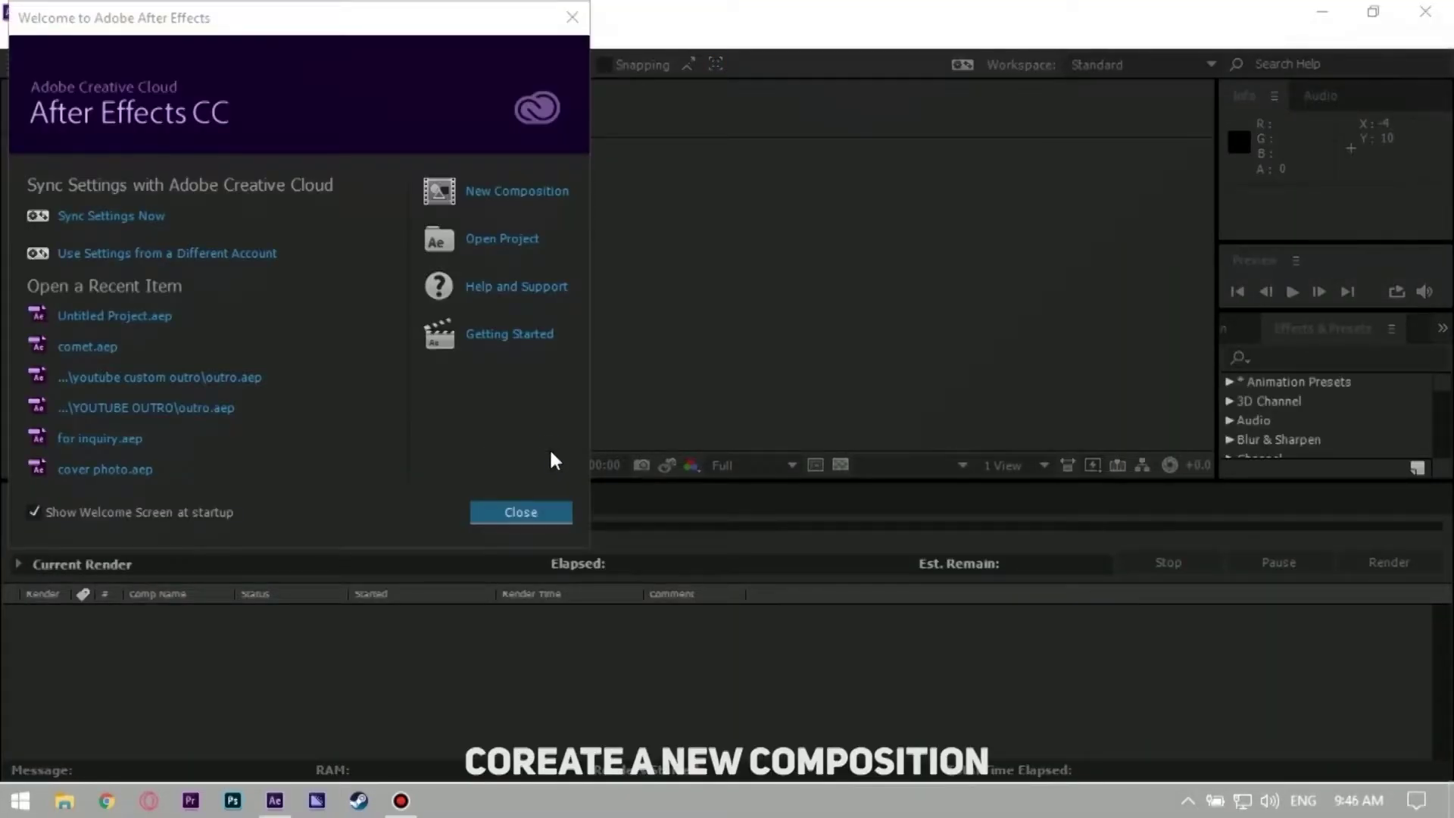
# Step: Make a new 1920×1080, 20-second composition called 'stock footage' with a 60 fps frame rate
pyautogui.click(492, 211)
pyautogui.click(493, 210)
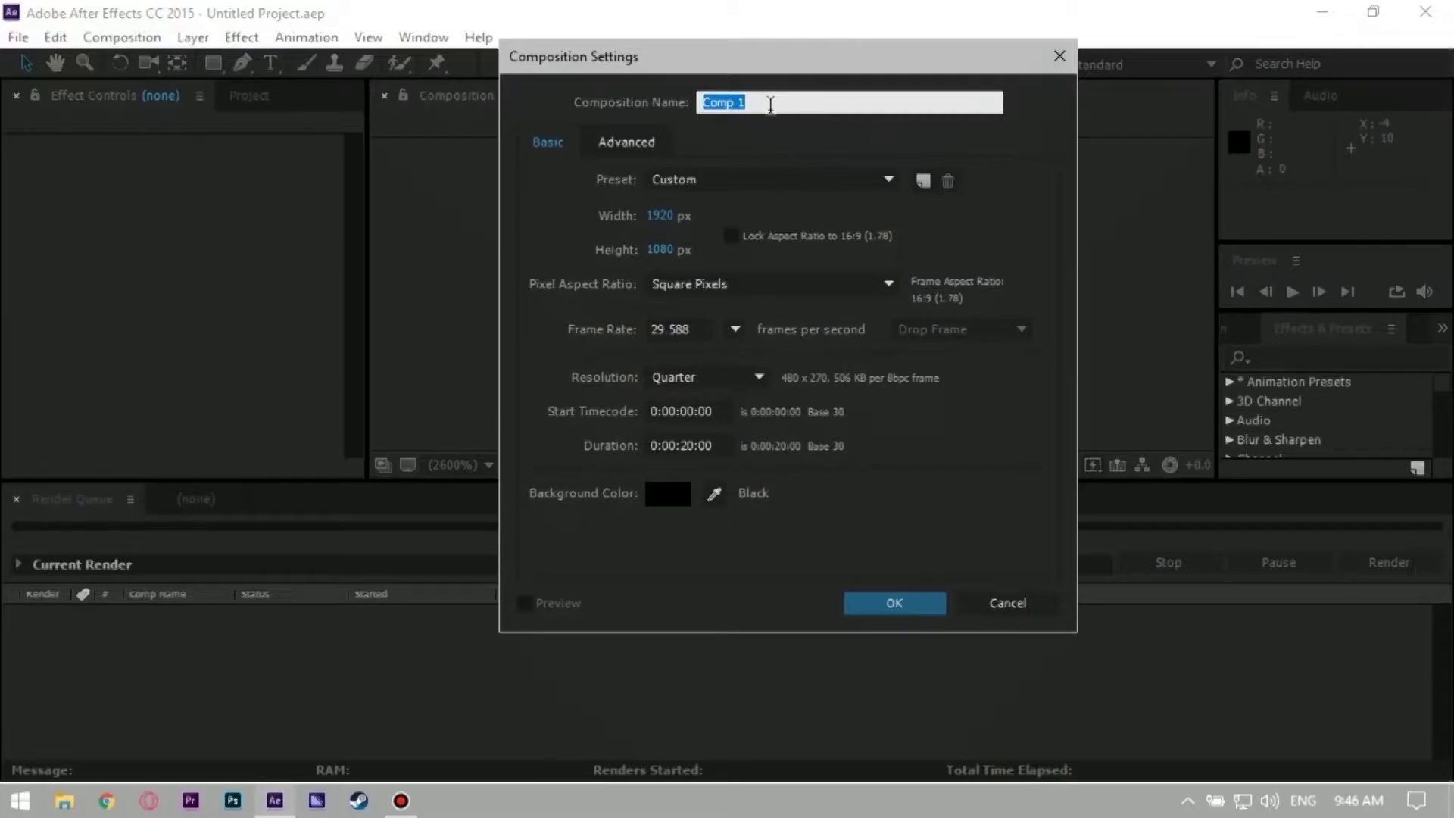
pyautogui.write('stock footage')
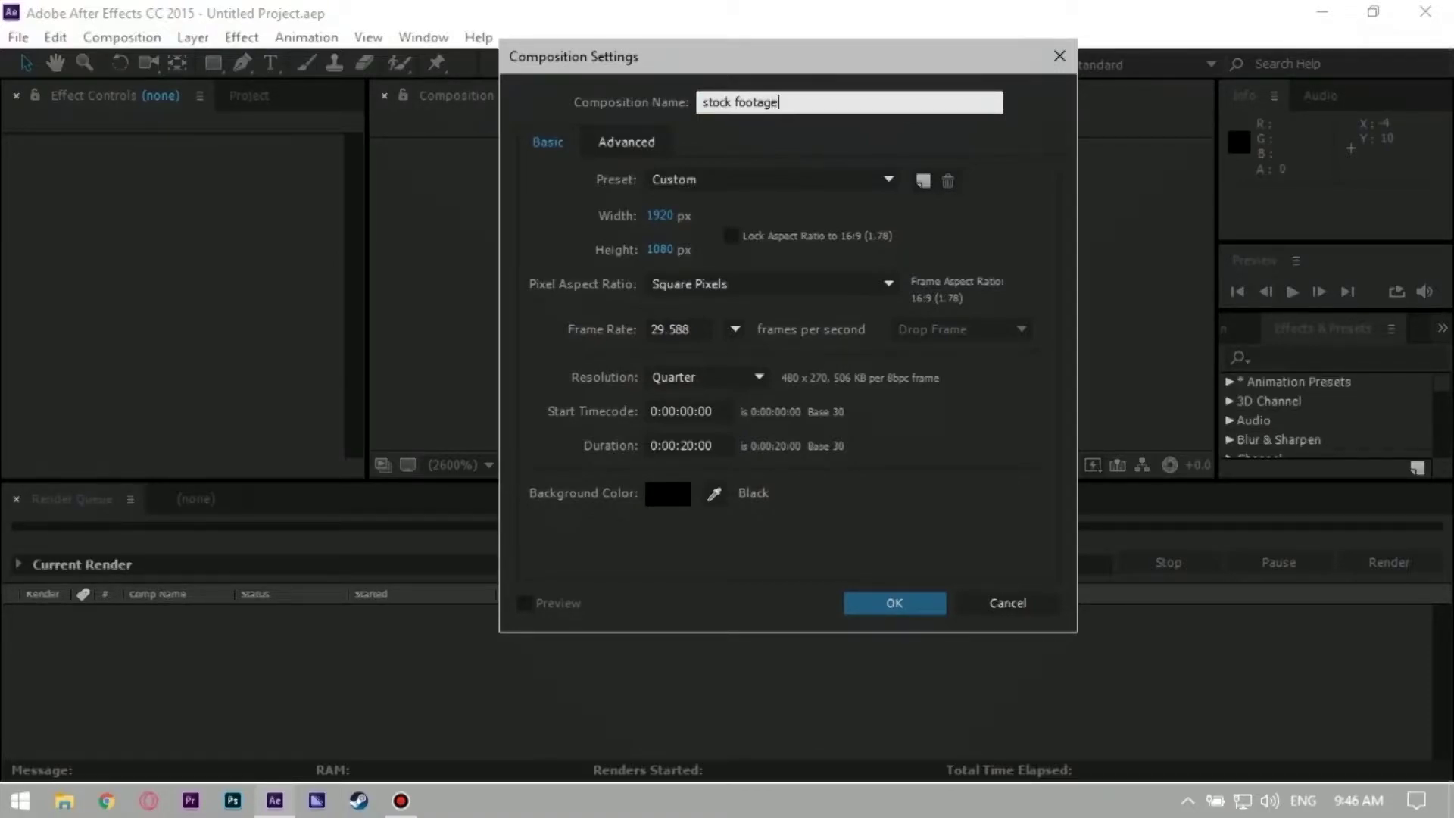
pyautogui.click(738, 332)
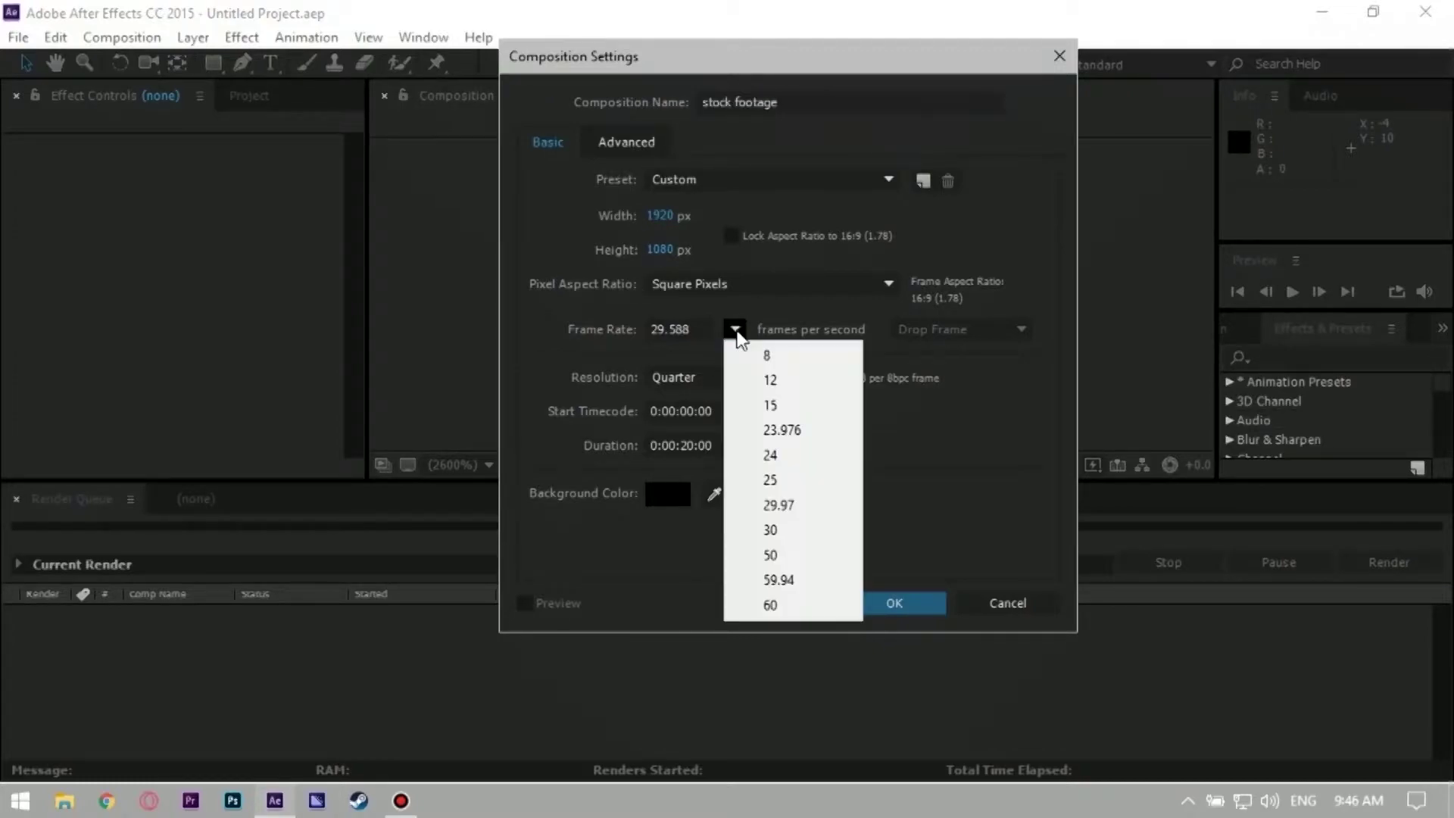
pyautogui.click(810, 607)
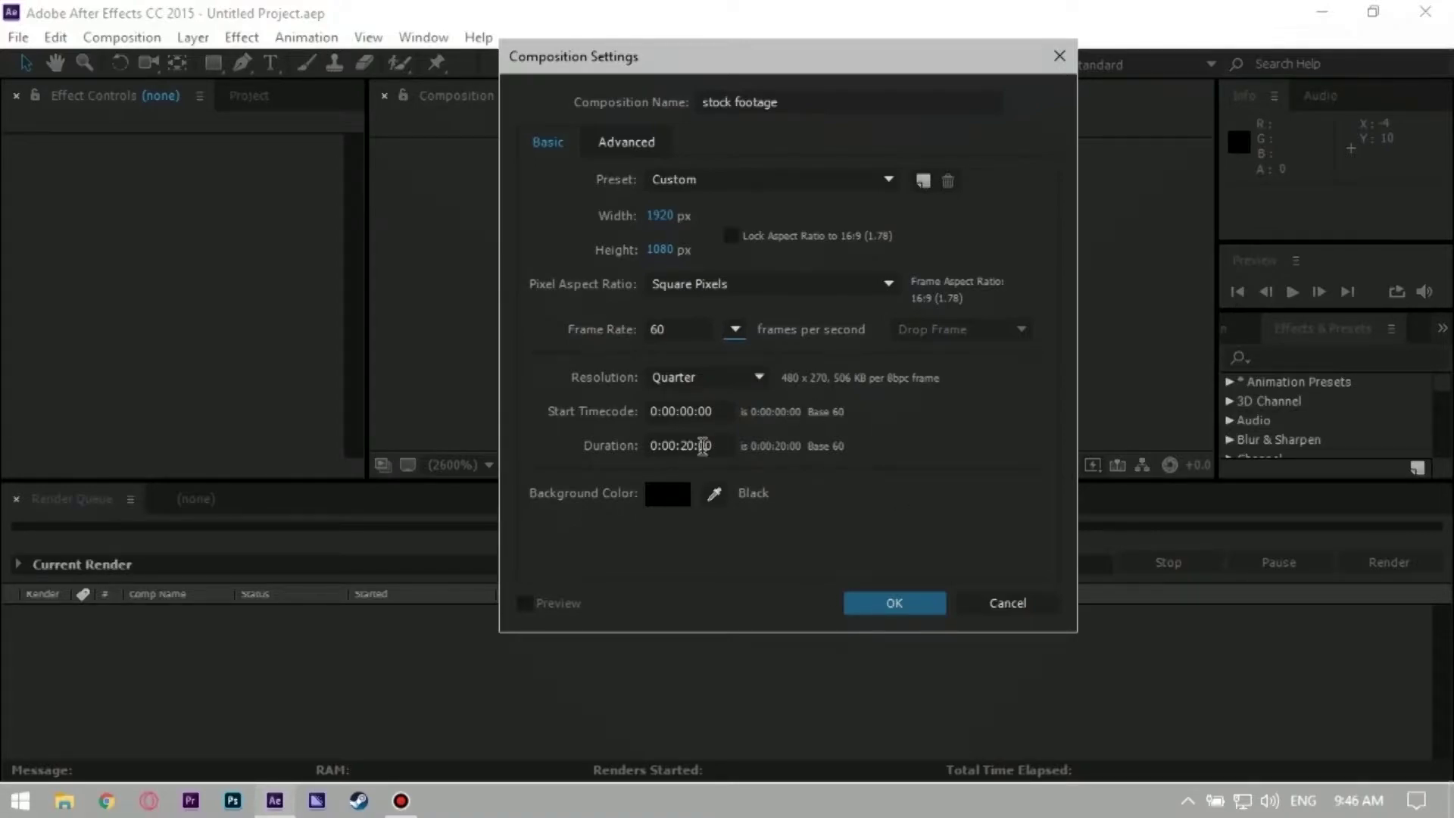
pyautogui.click(887, 606)
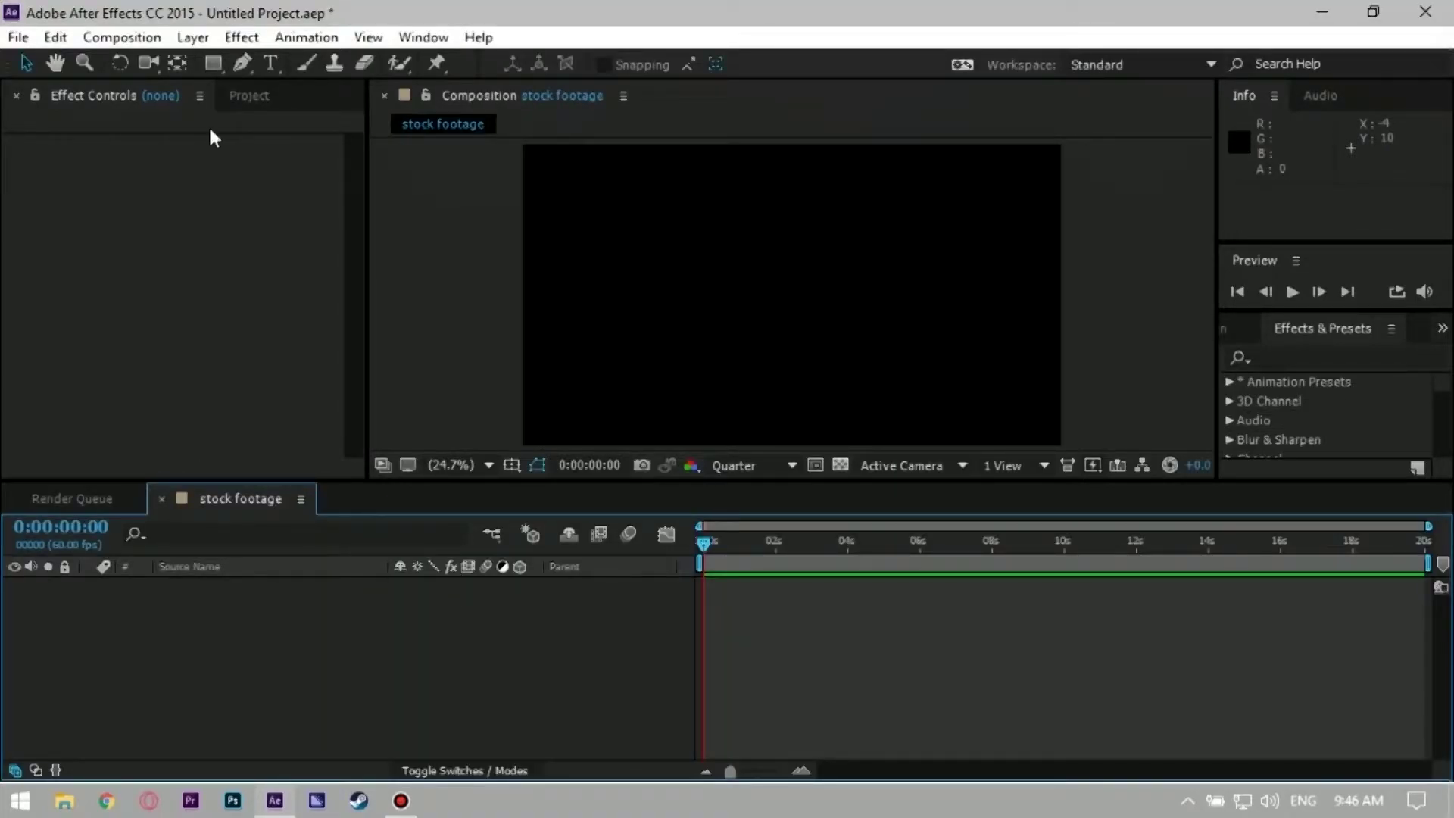
# Step: Import video.mp4 from Documents > PREMIERE FILES > stock footage tutorla into the Project panel
pyautogui.click(248, 95)
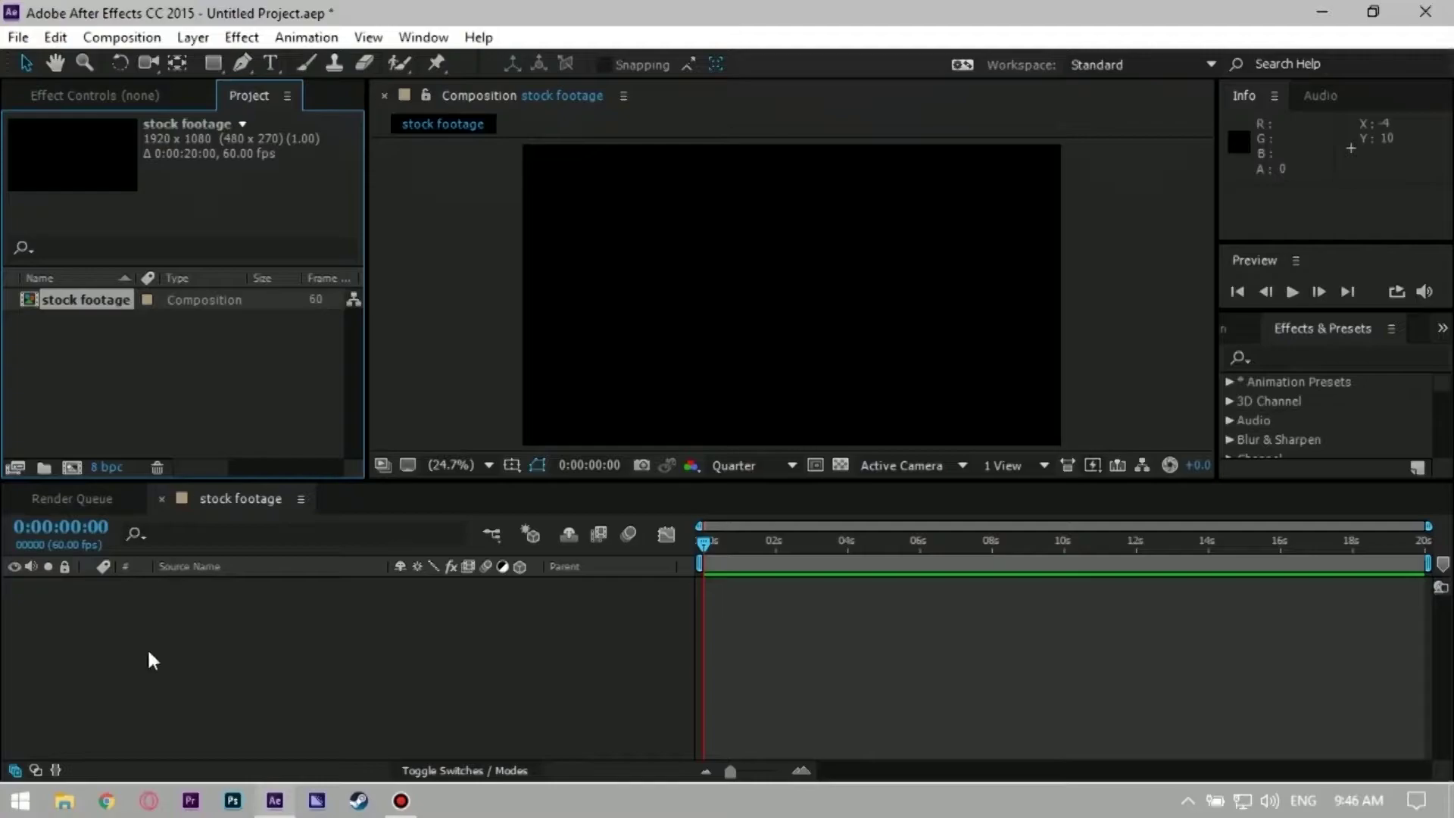
pyautogui.press('super+e')
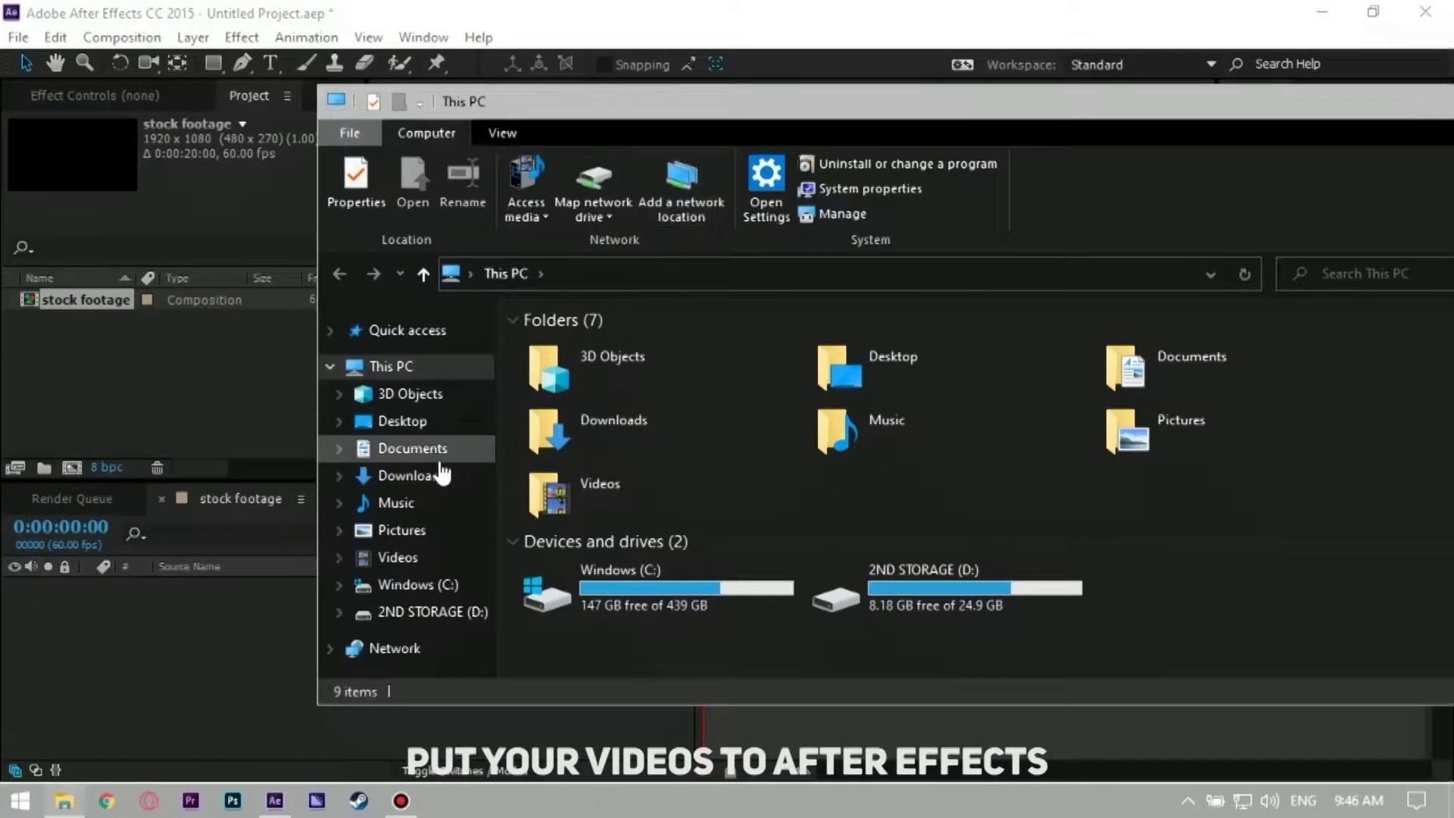
pyautogui.click(413, 448)
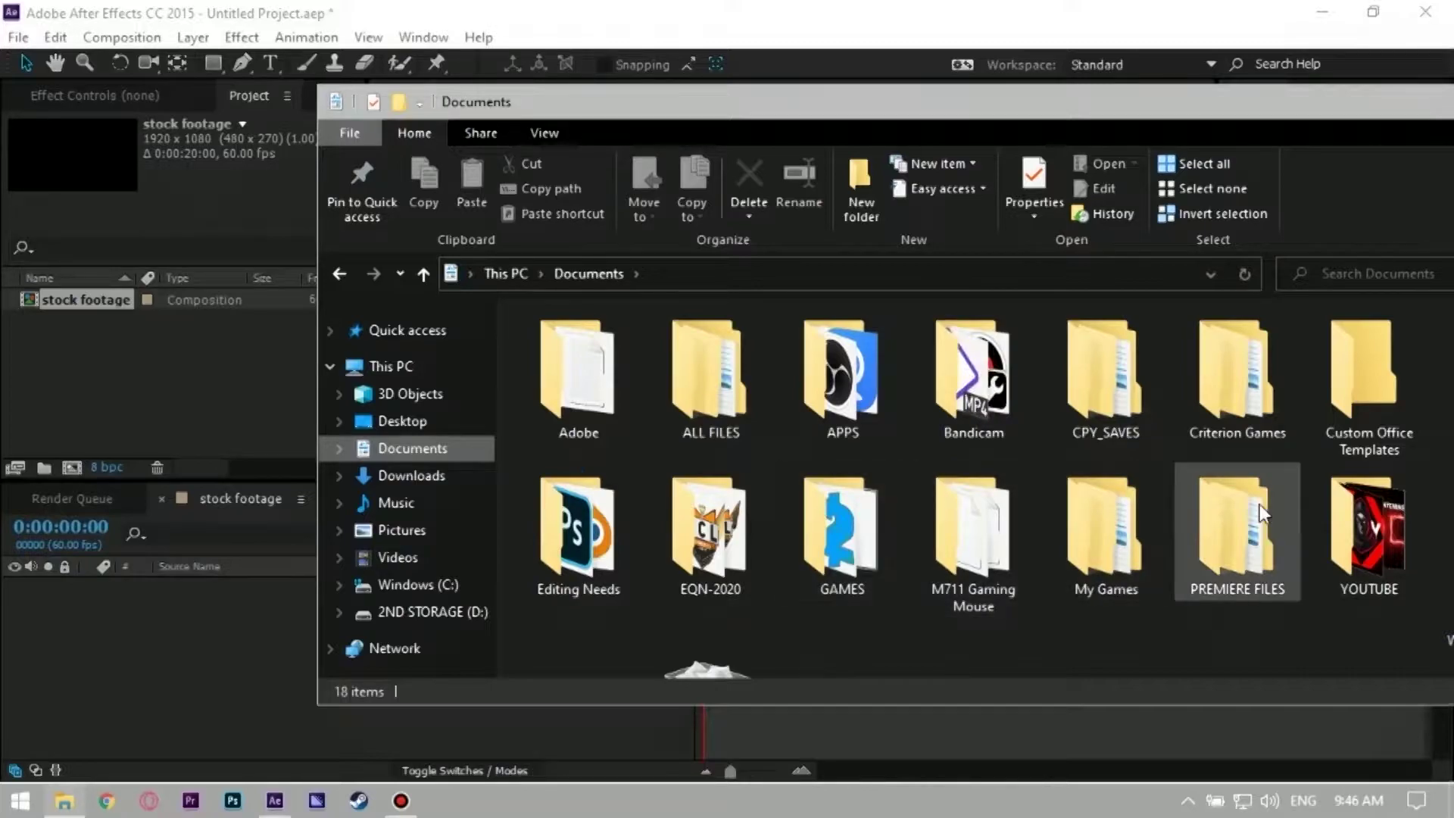
pyautogui.doubleClick(1238, 531)
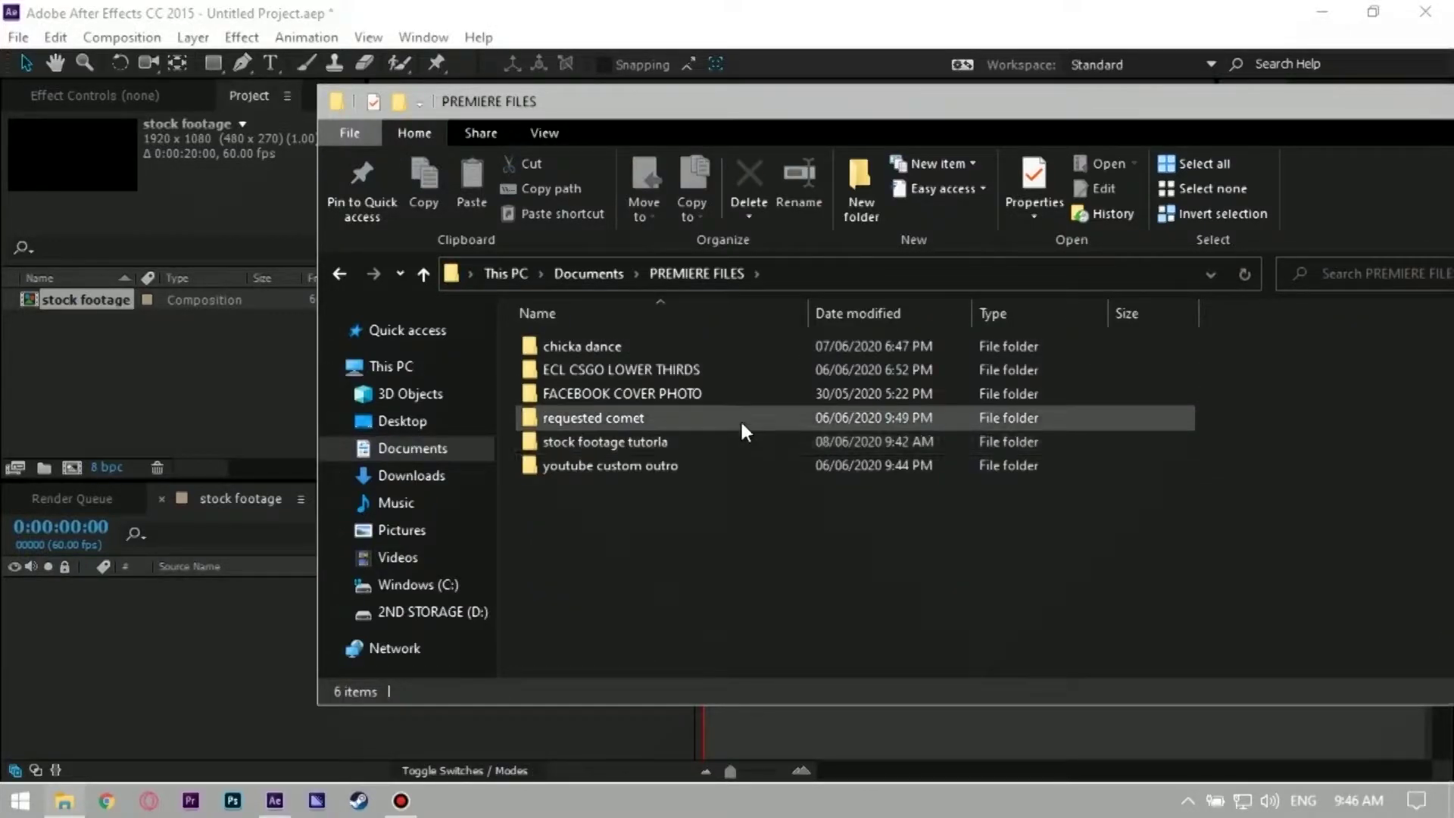
pyautogui.doubleClick(743, 442)
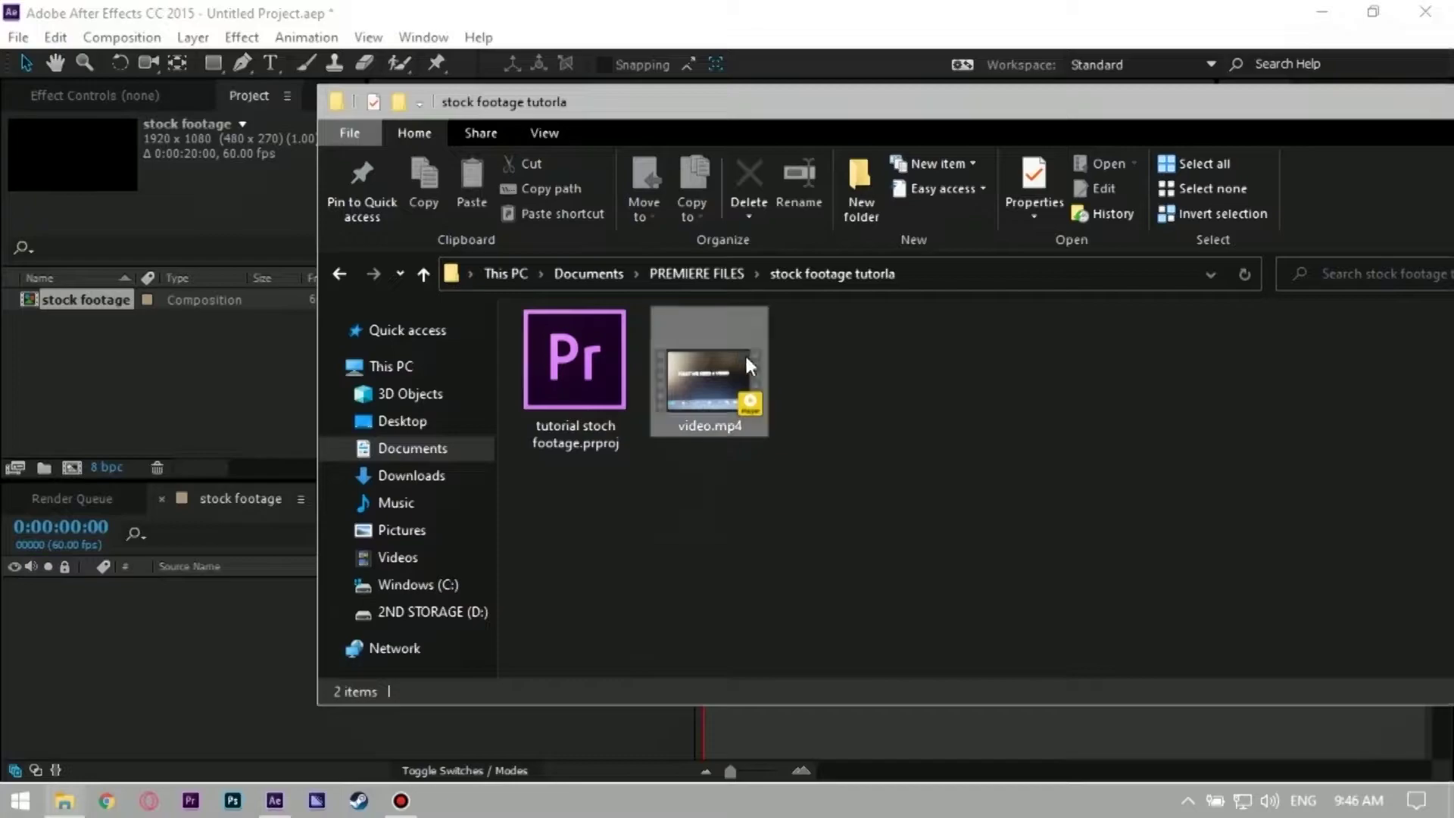
pyautogui.moveTo(691, 405); pyautogui.dragTo(61, 345)
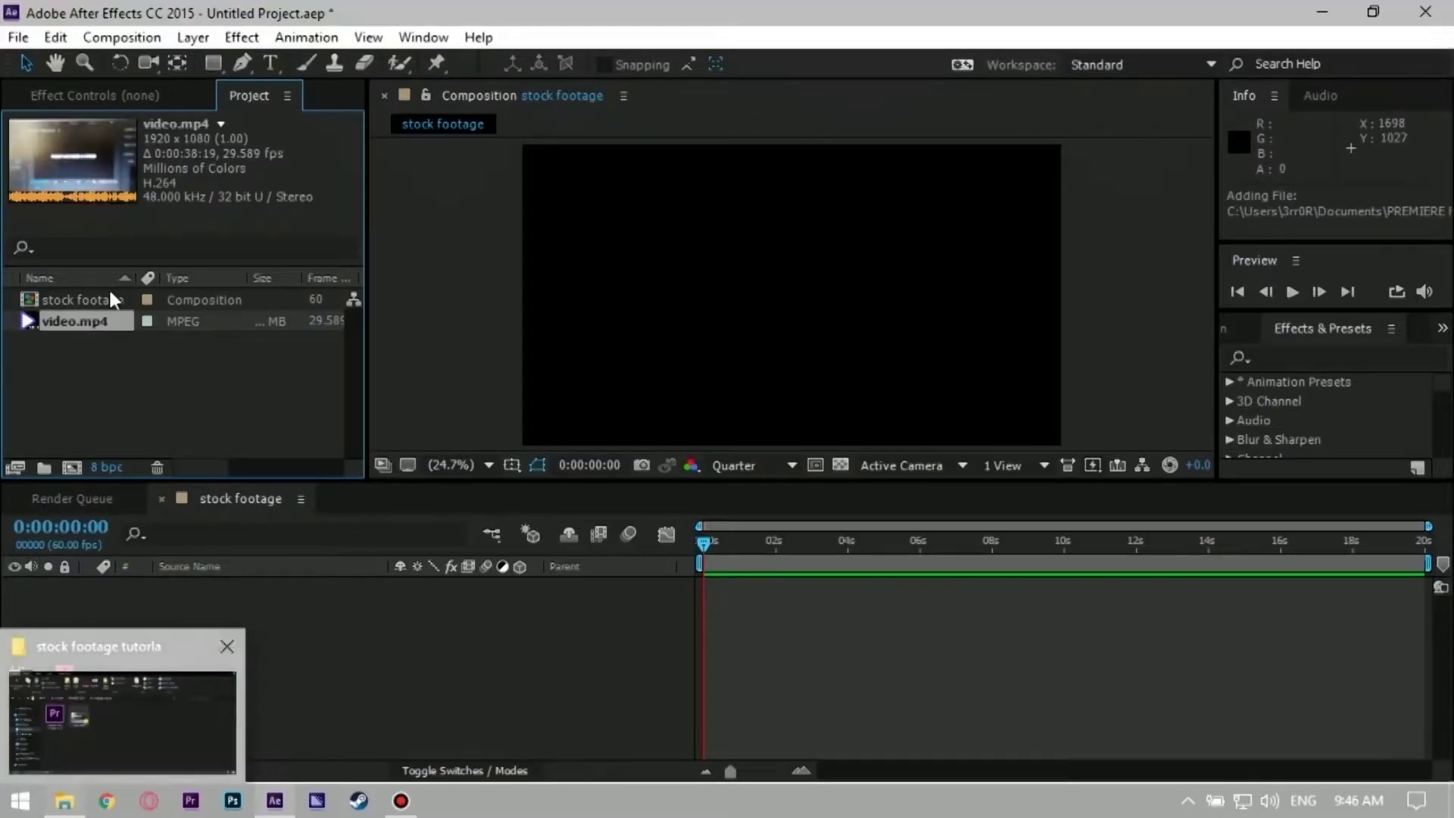
# Step: Add video.mp4 to the timeline, cut off its first 16:02 and slide the rest to 0s
pyautogui.moveTo(112, 342); pyautogui.dragTo(171, 662)
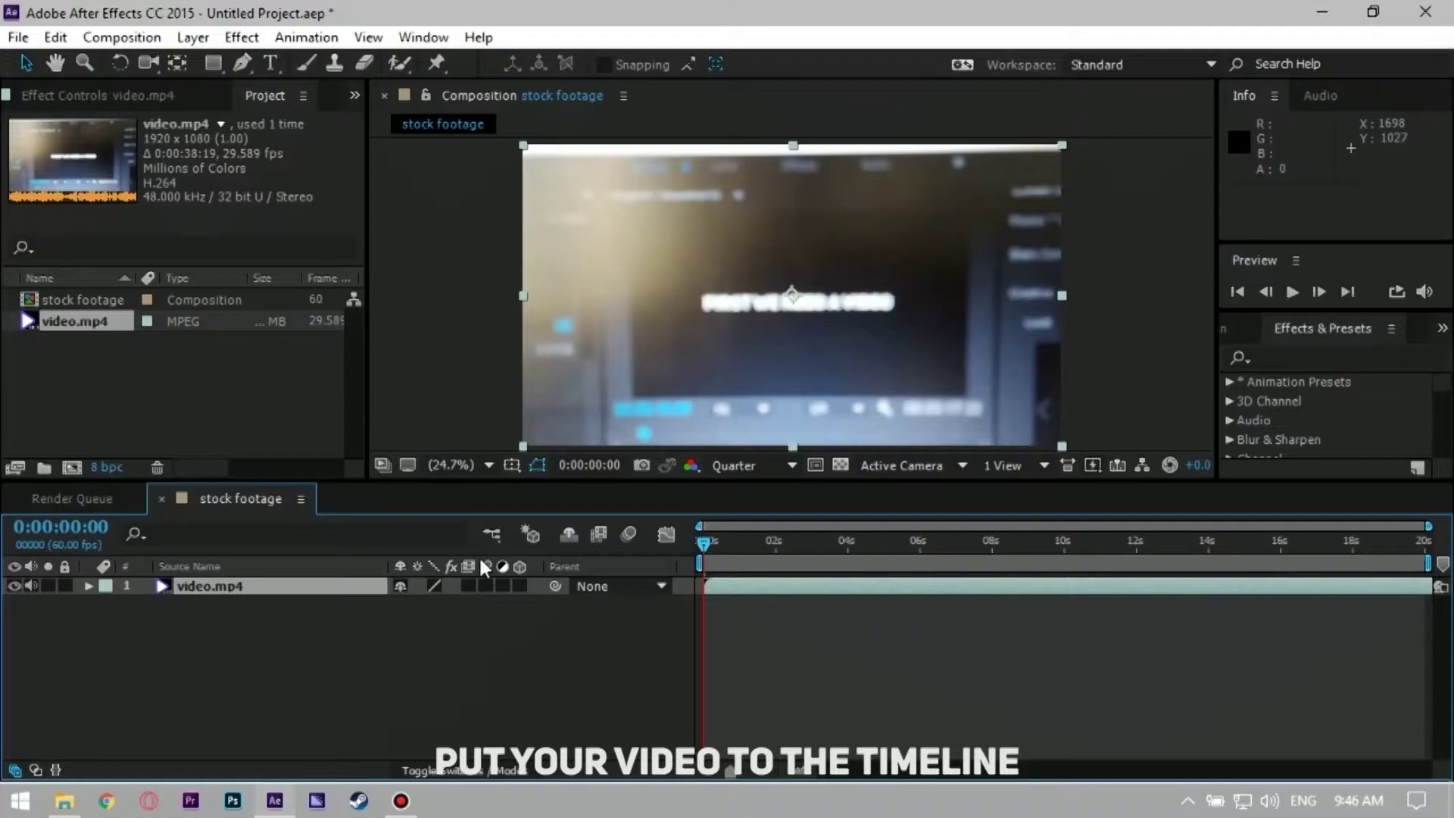
pyautogui.moveTo(1061, 543); pyautogui.dragTo(1282, 543)
pyautogui.hotkey('ctrl', 'shift', 'd')
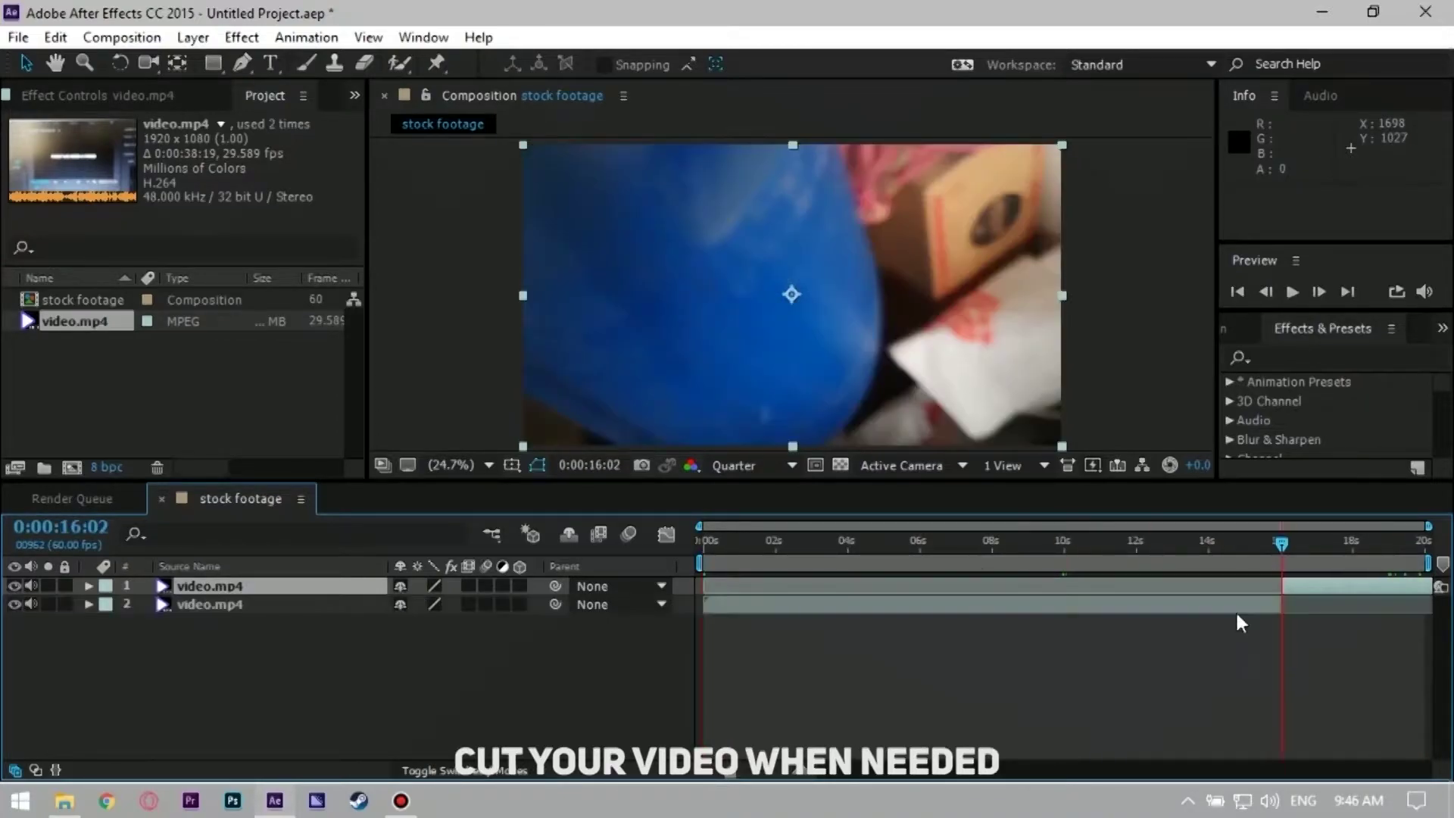
pyautogui.press('Delete')
pyautogui.moveTo(1354, 587); pyautogui.dragTo(776, 589)
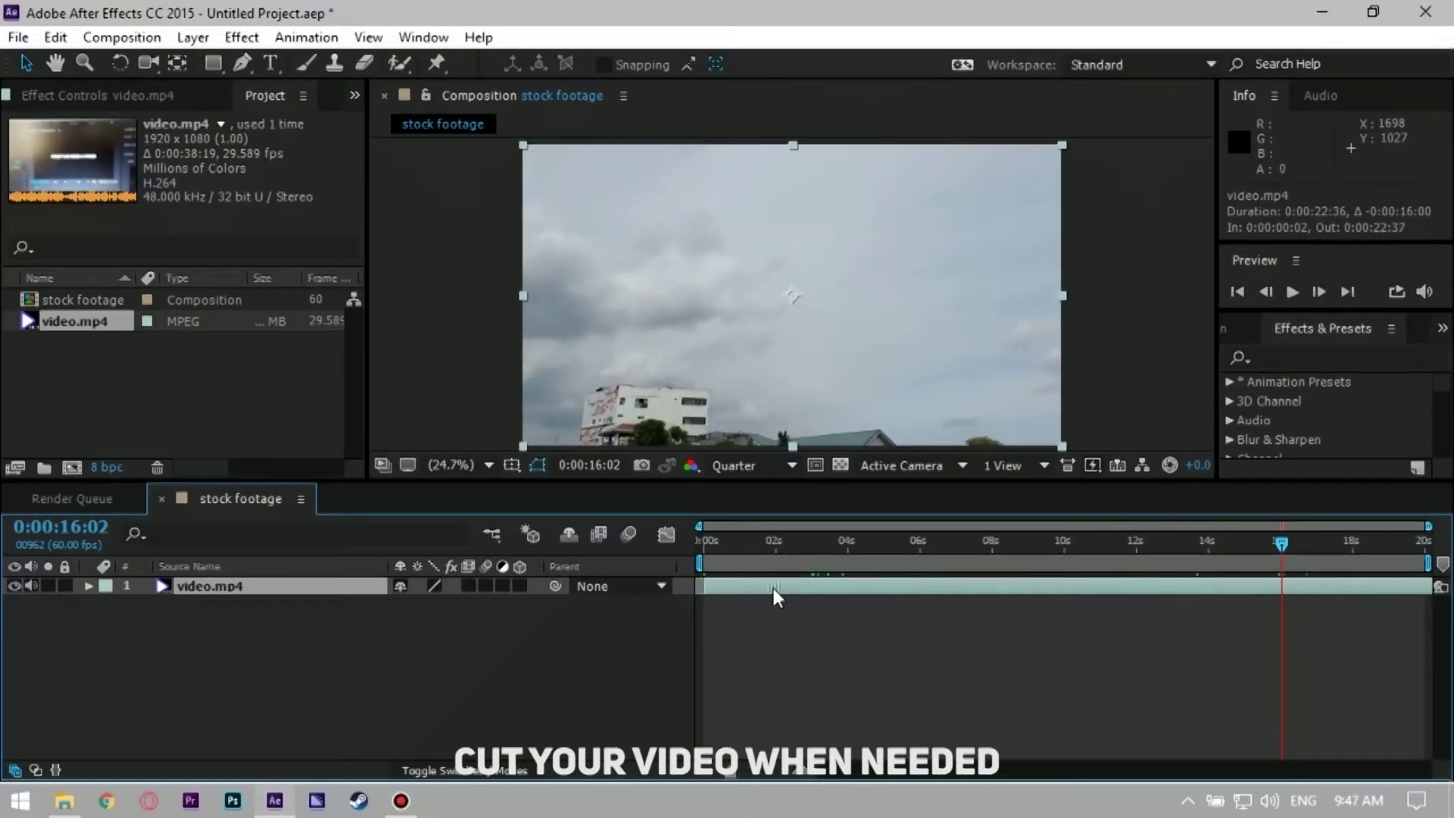
pyautogui.click(797, 543)
# Step: Split the clip at 14:46 and delete the unwanted part
pyautogui.moveTo(1122, 561); pyautogui.dragTo(1236, 545)
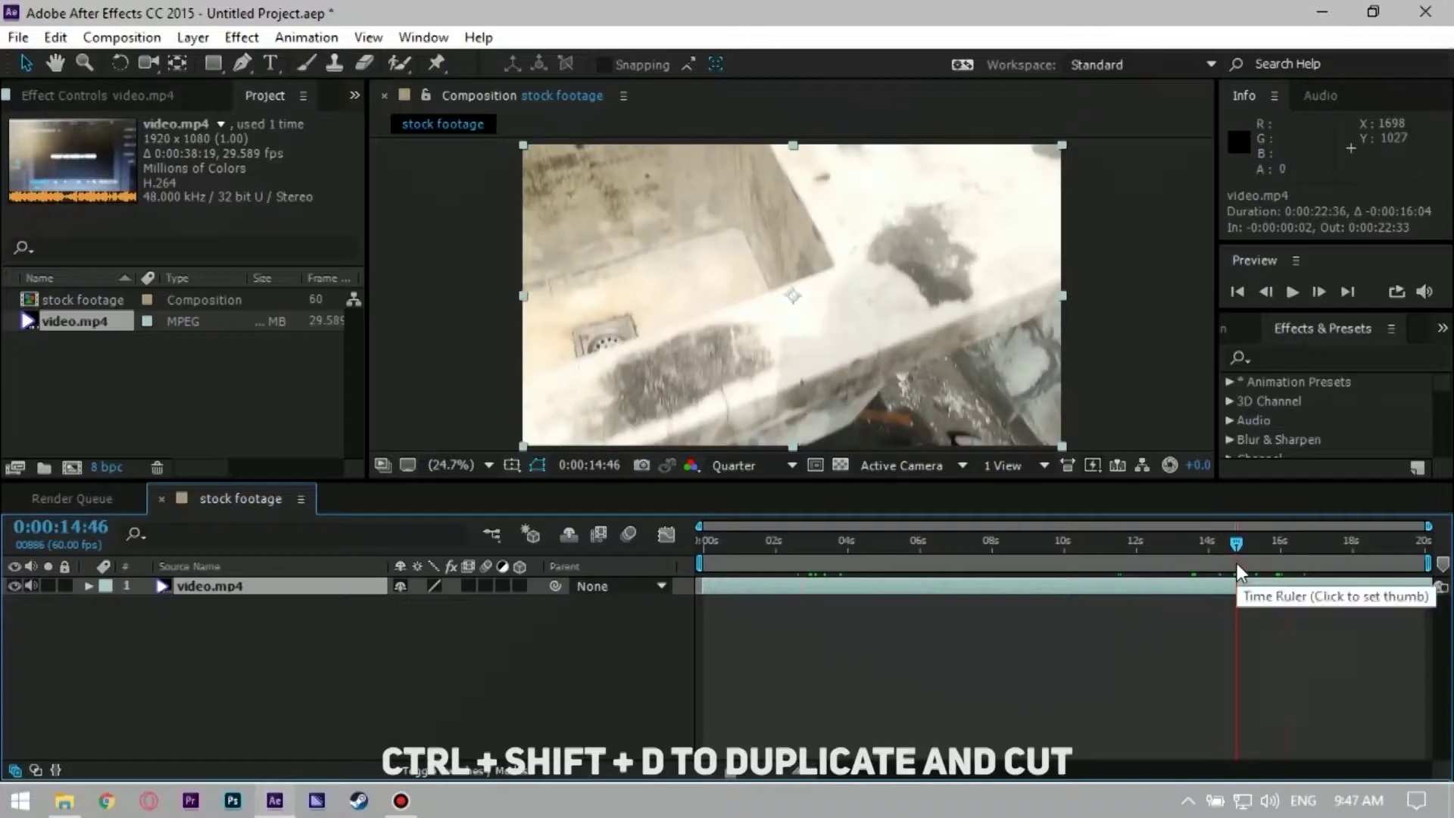
pyautogui.hotkey('ctrl', 'shift', 'd')
pyautogui.click(1236, 610)
pyautogui.press('Delete')
pyautogui.moveTo(1125, 594); pyautogui.dragTo(739, 607)
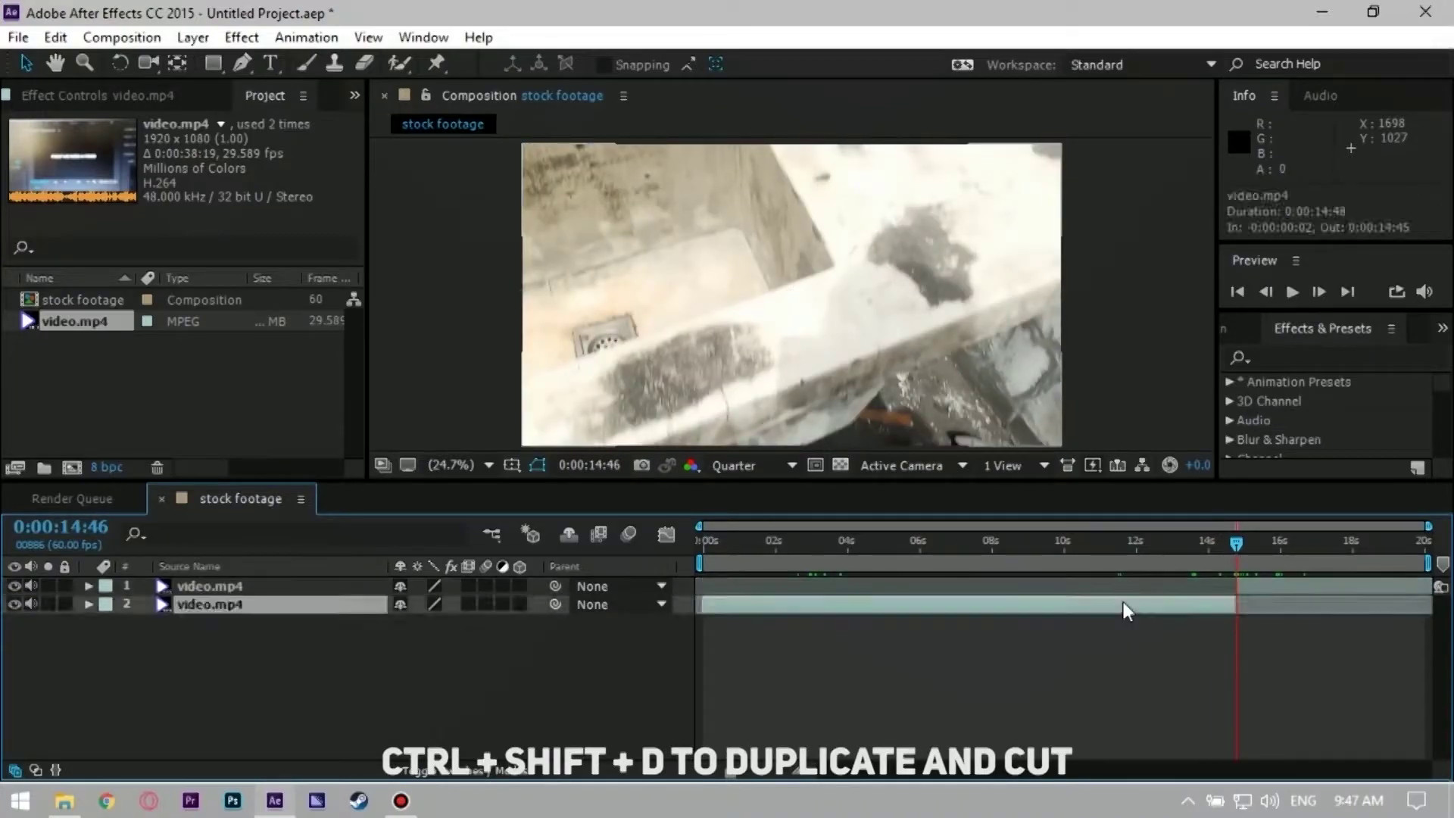
pyautogui.moveTo(750, 770); pyautogui.dragTo(805, 772)
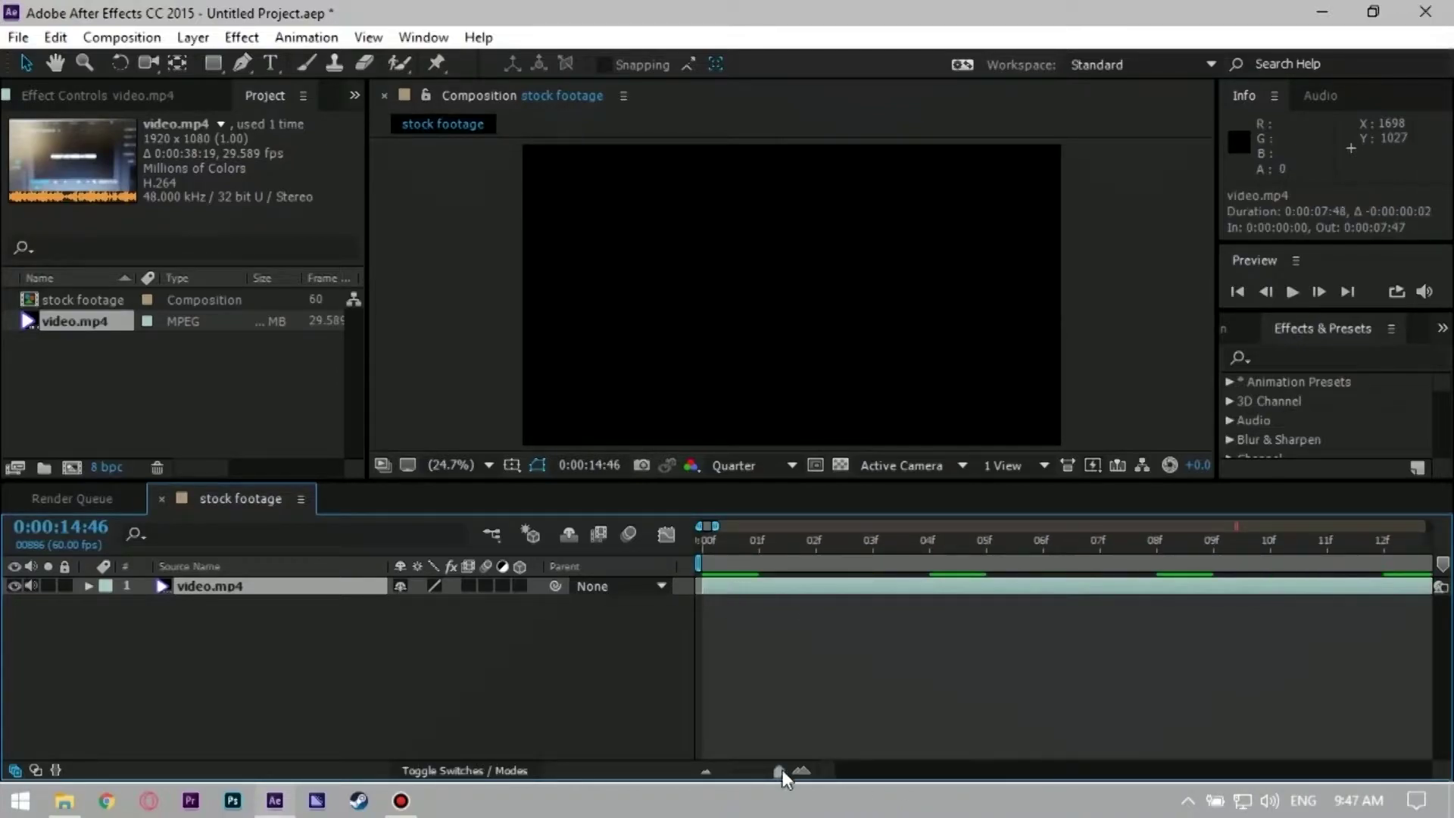
pyautogui.moveTo(756, 783); pyautogui.dragTo(708, 780)
pyautogui.moveTo(985, 541); pyautogui.dragTo(973, 542)
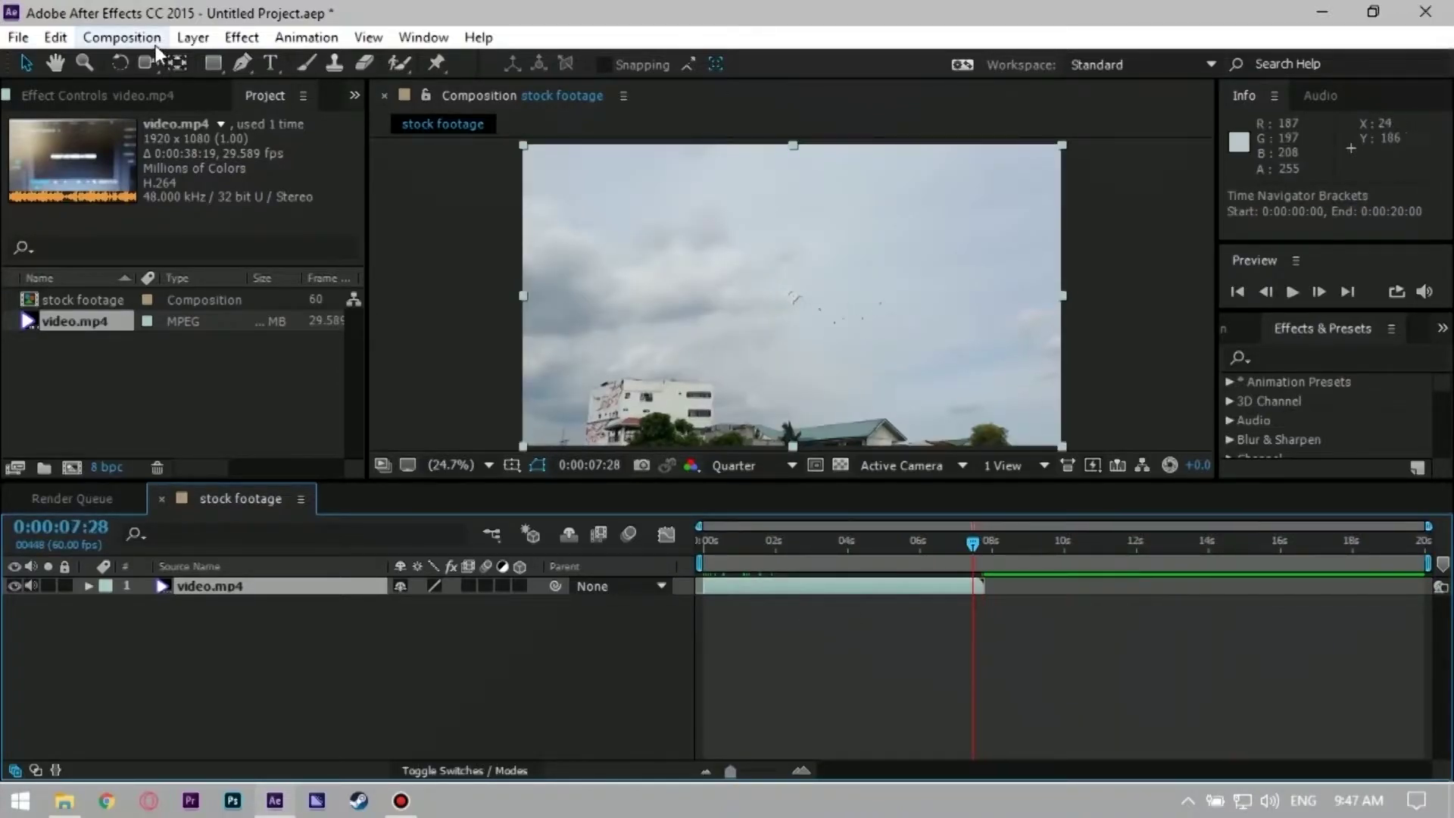
# Step: Change the composition duration to 8 seconds
pyautogui.click(121, 38)
pyautogui.click(201, 100)
pyautogui.click(689, 446)
pyautogui.press('BackSpace')
pyautogui.press('BackSpace')
pyautogui.press('BackSpace')
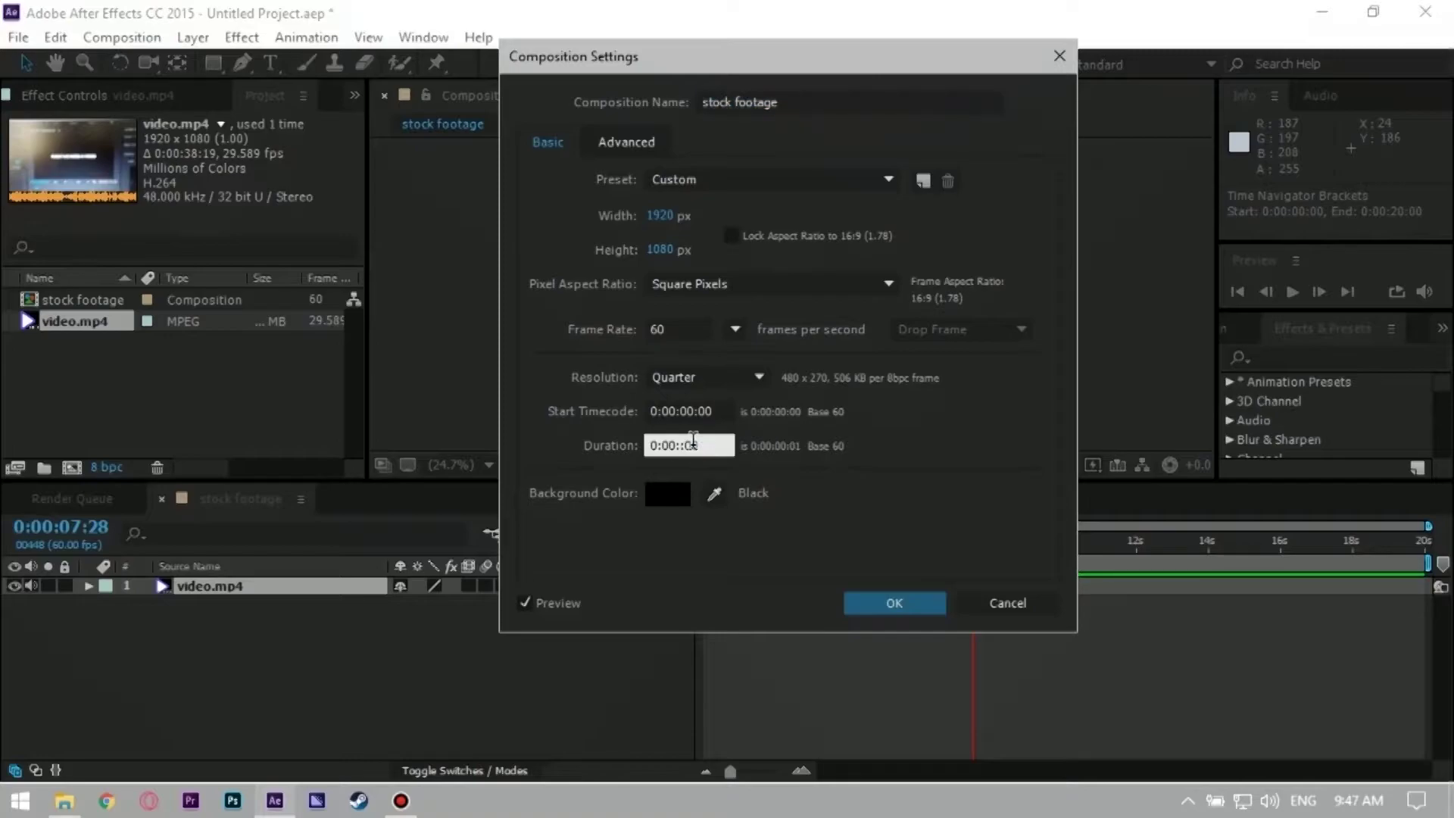
pyautogui.write('08:00')
pyautogui.click(900, 604)
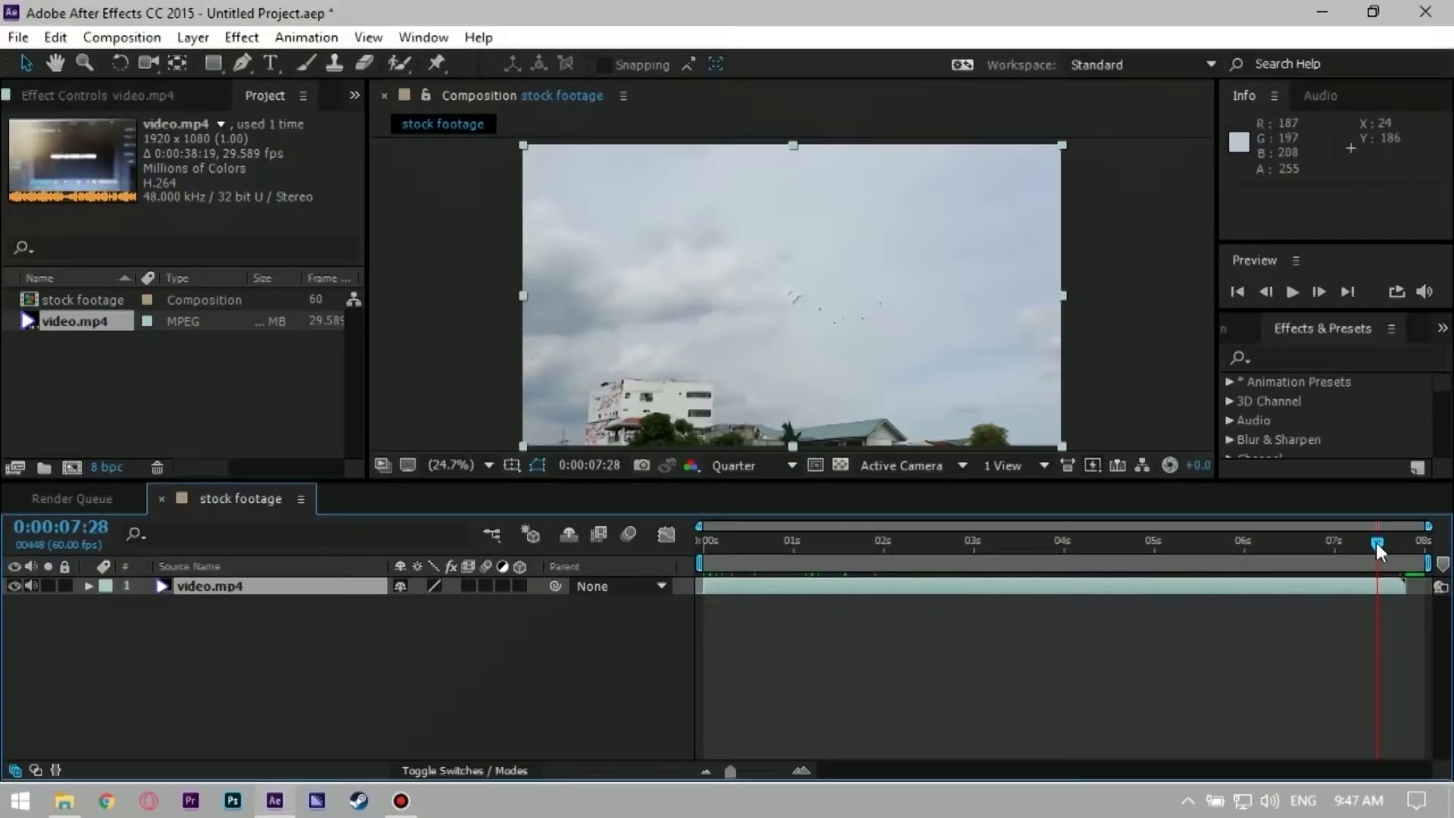
# Step: Shorten the composition duration to 0:00:07:48 to match the clip's end
pyautogui.moveTo(1377, 551); pyautogui.dragTo(1407, 552)
pyautogui.press(';')
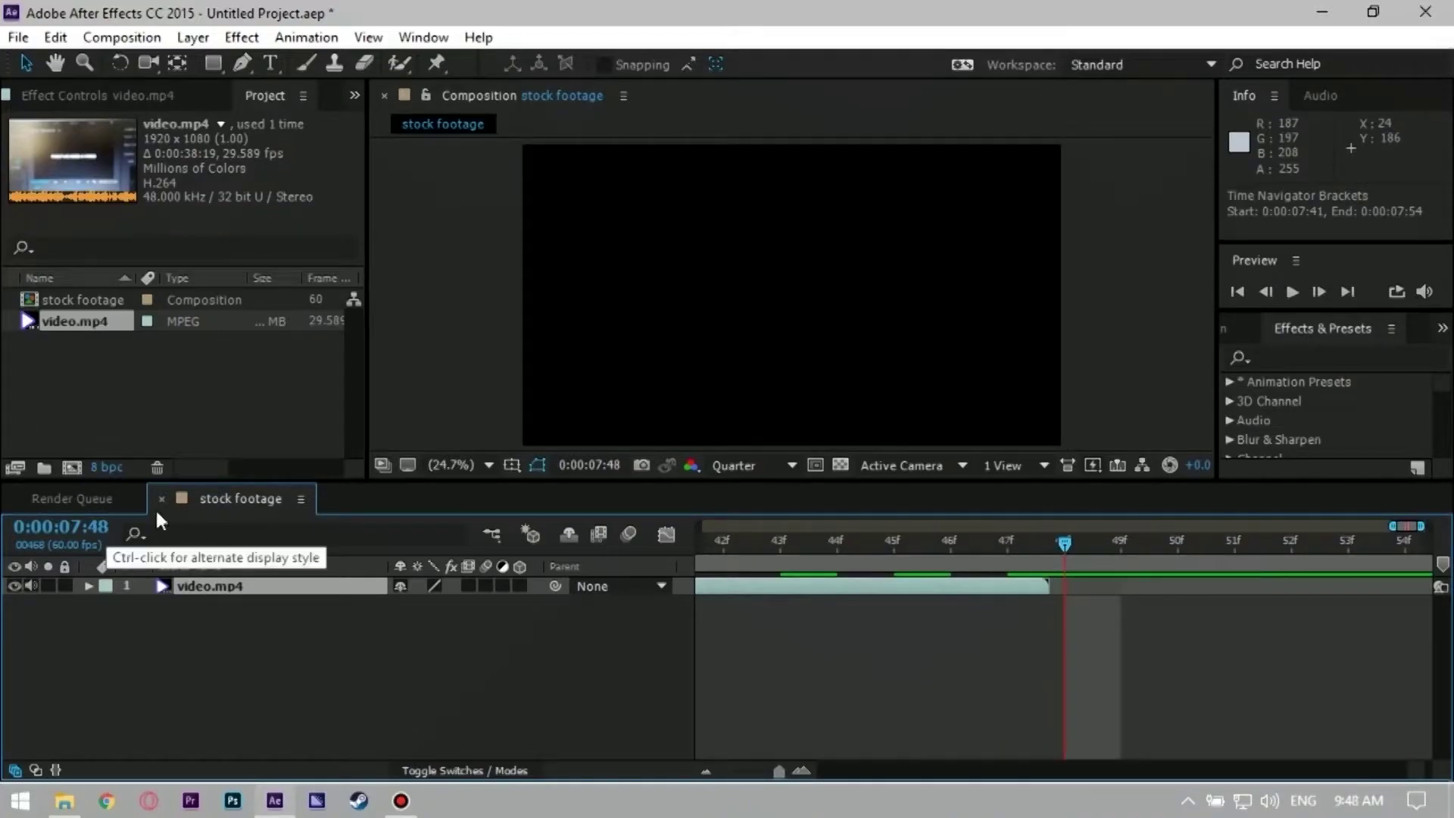
pyautogui.click(121, 38)
pyautogui.click(284, 98)
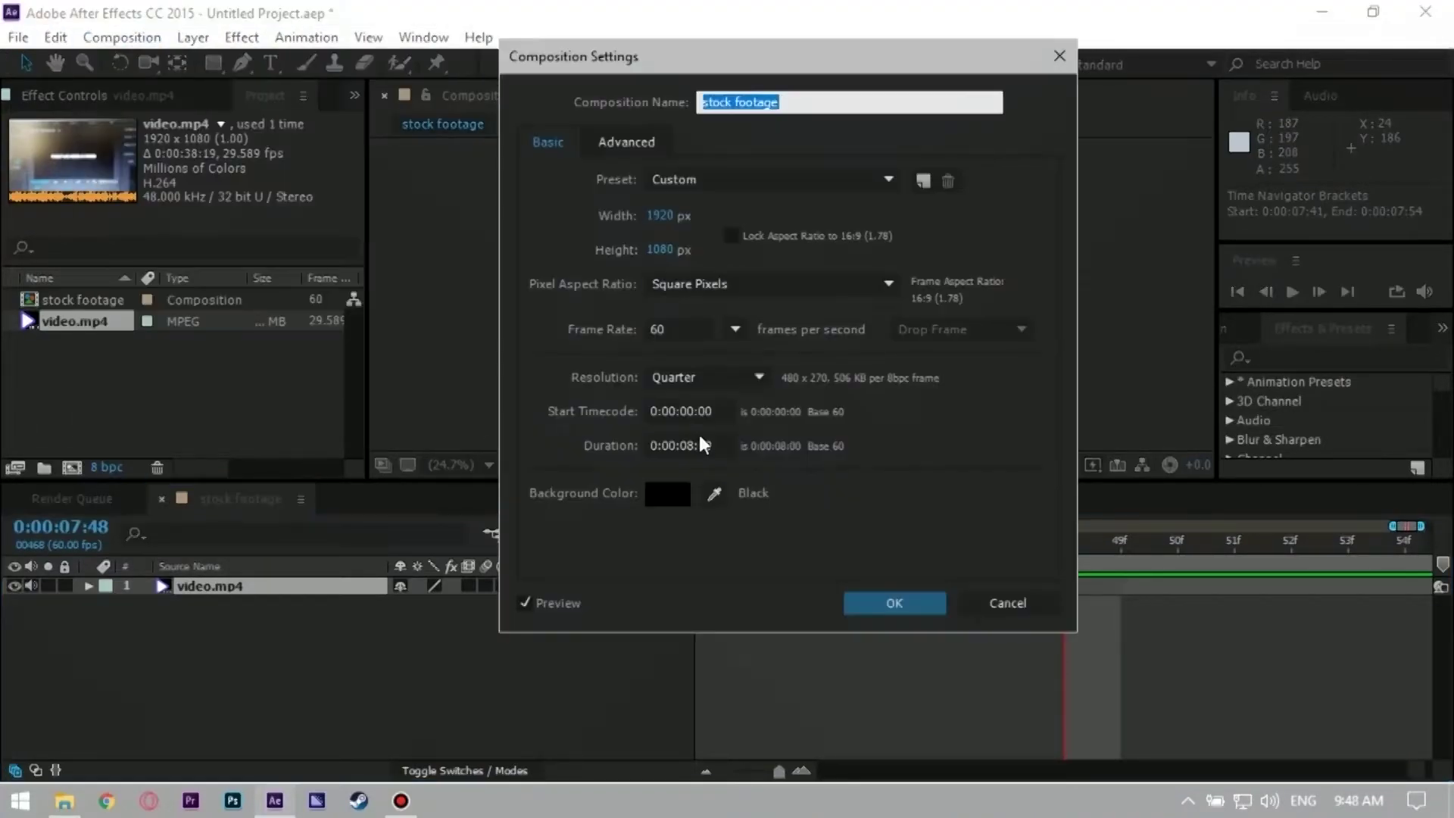
pyautogui.click(702, 445)
pyautogui.write('748')
pyautogui.click(932, 598)
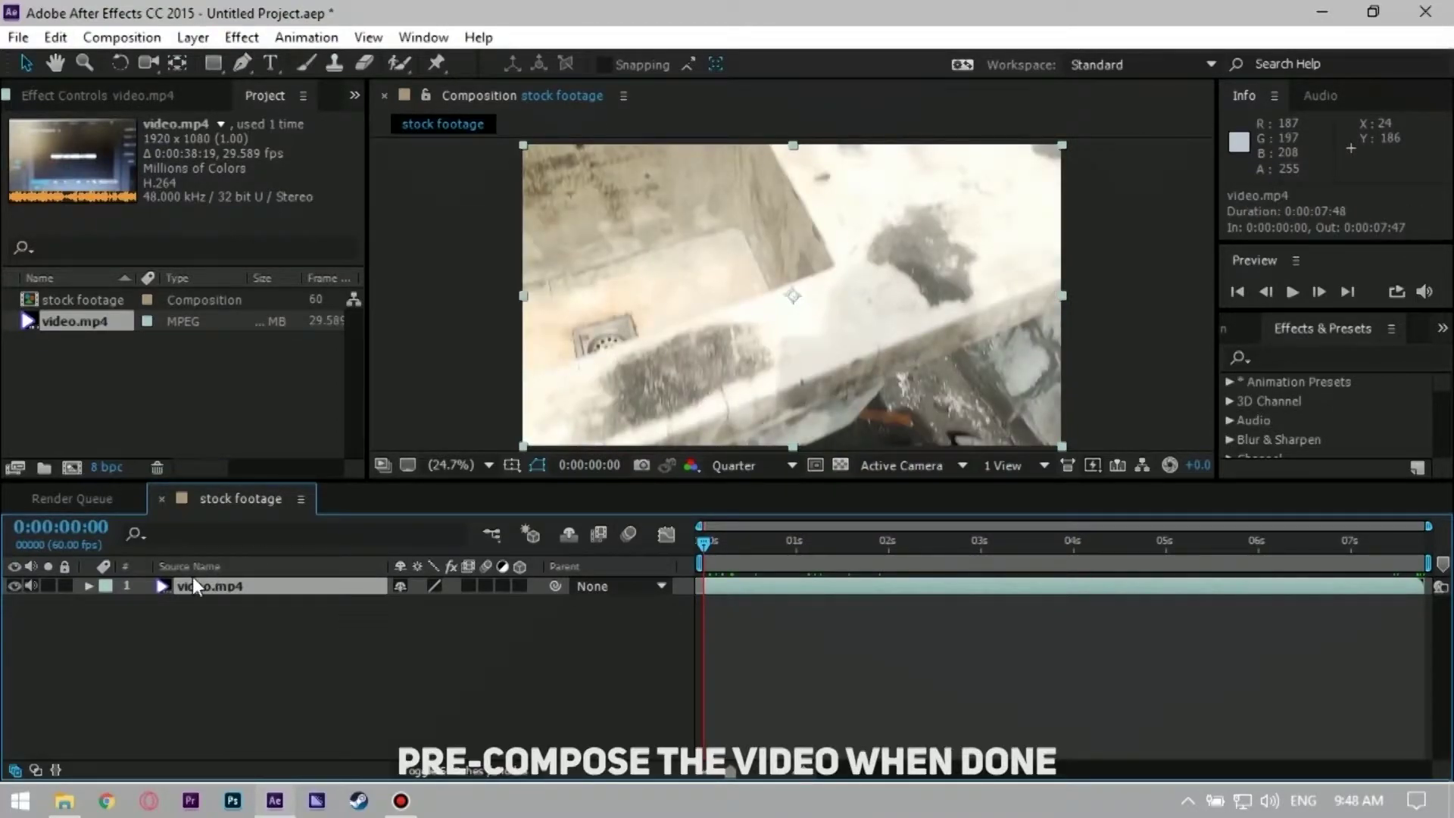
# Step: Pre-compose the video layer, moving all attributes, into a composition named 'video'
pyautogui.hotkey('ctrl', 'shift', 'c')
pyautogui.click(218, 189)
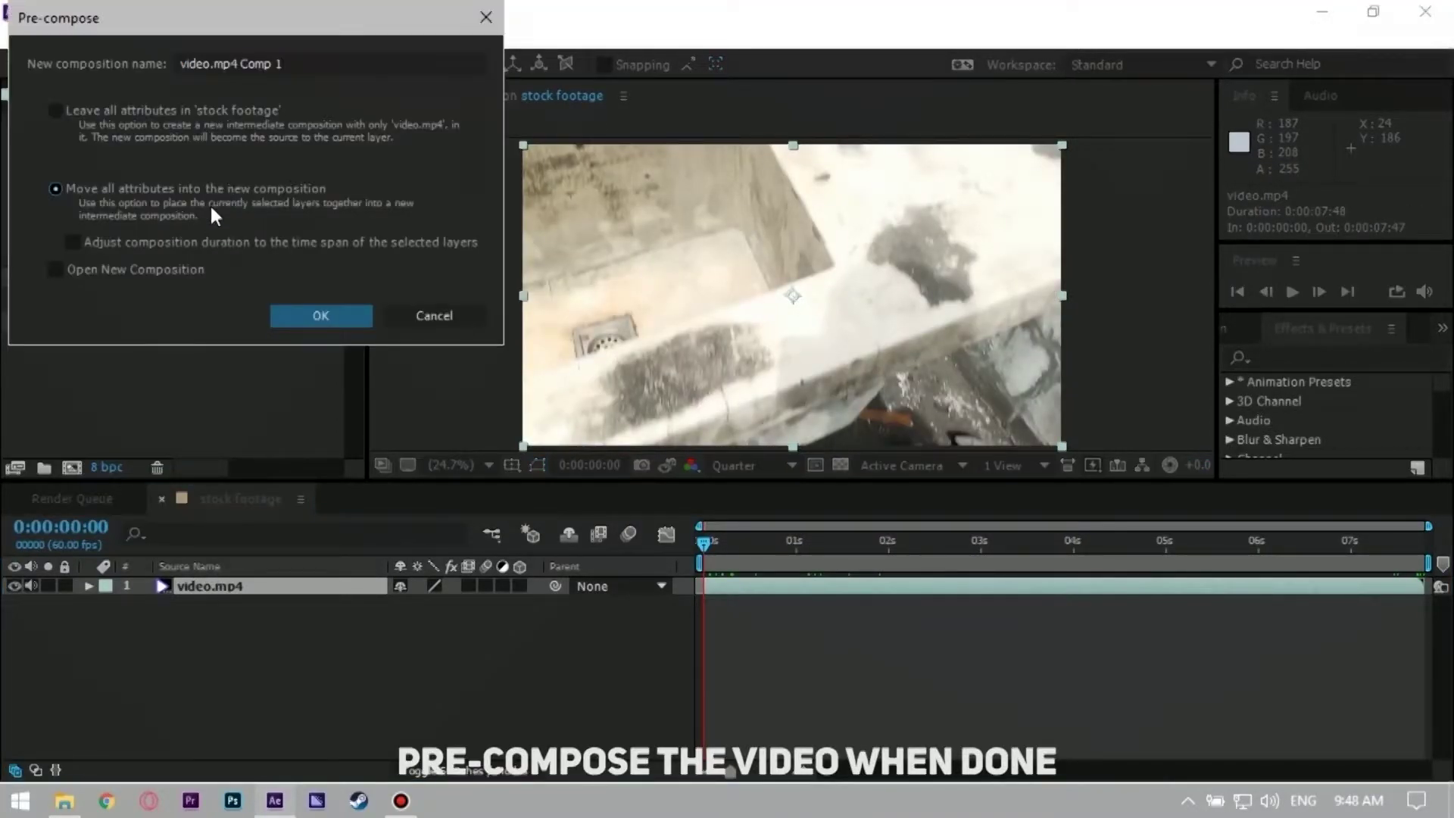
pyautogui.click(349, 58)
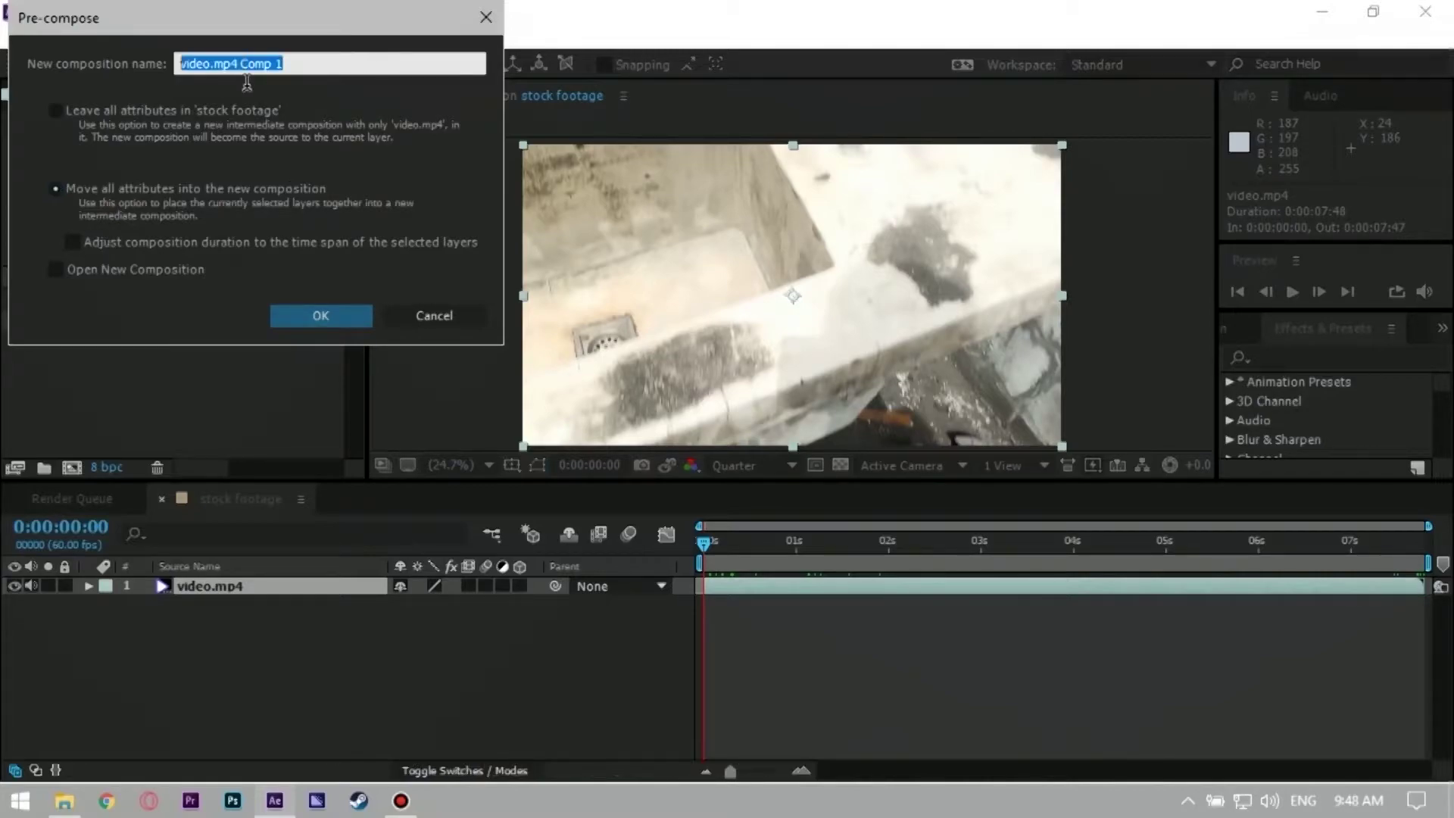
pyautogui.doubleClick(219, 73)
pyautogui.write('video')
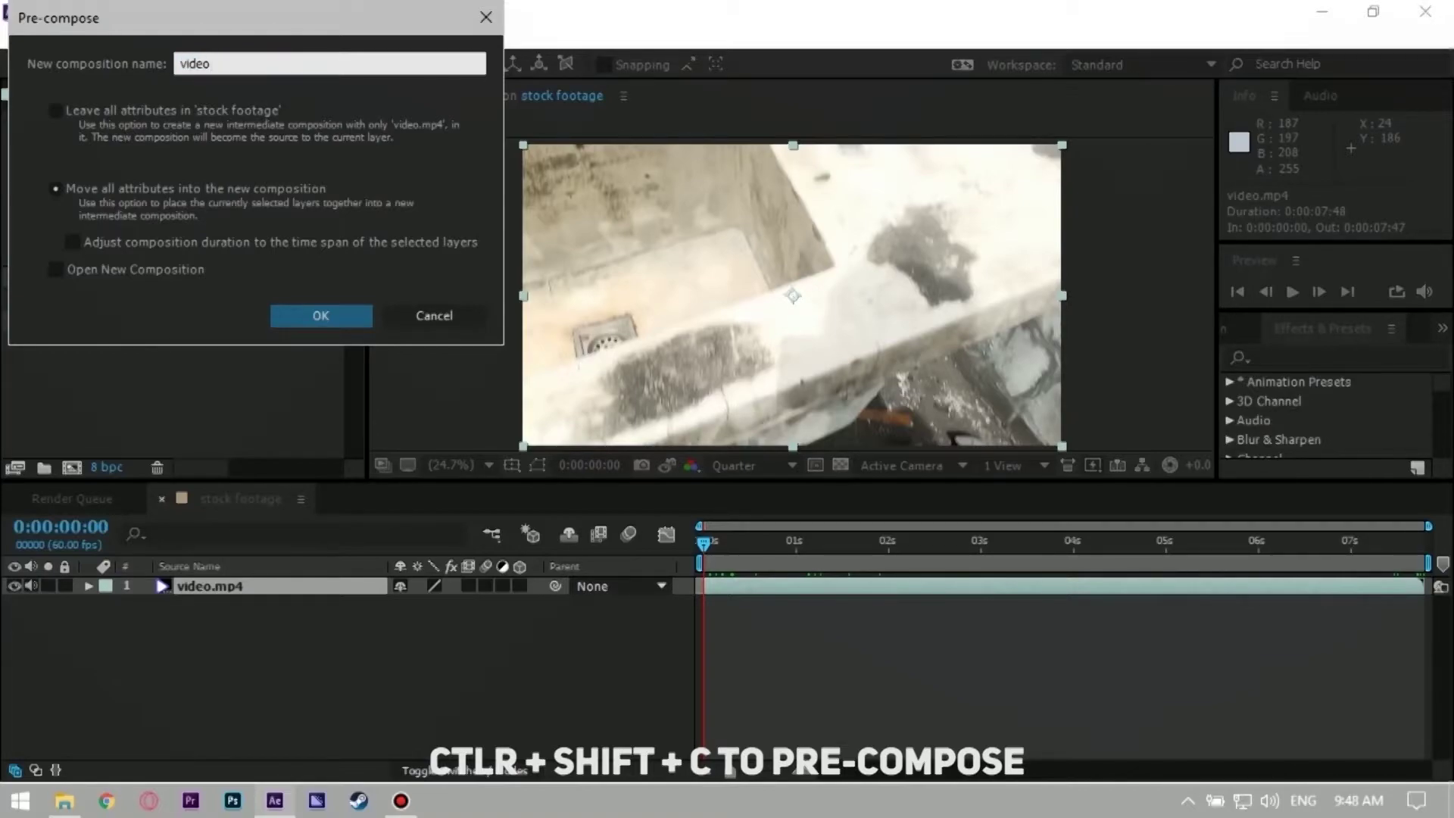
pyautogui.press('Return')
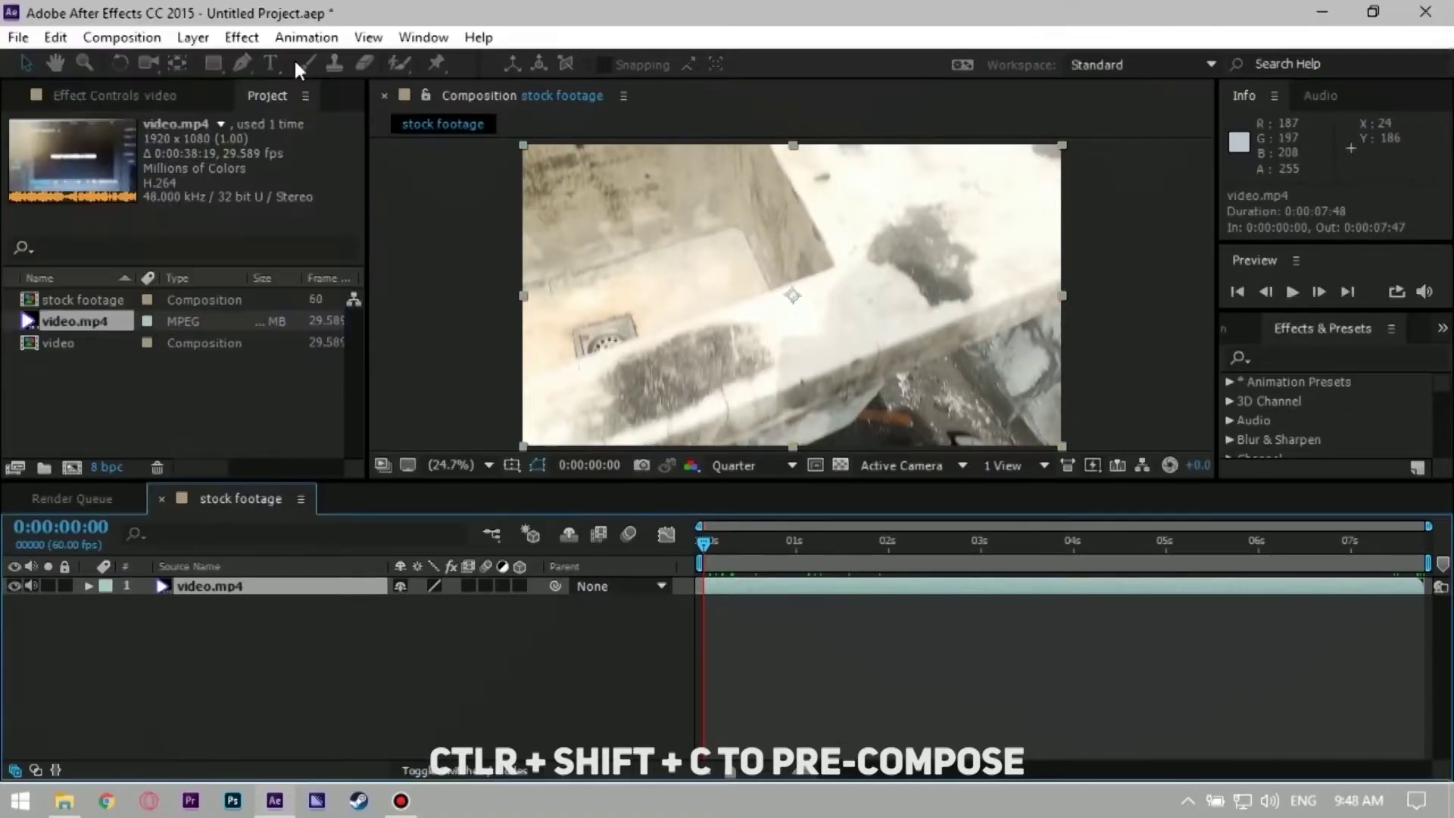
# Step: Switch the composition's Advanced renderer to Classic 3D
pyautogui.click(163, 37)
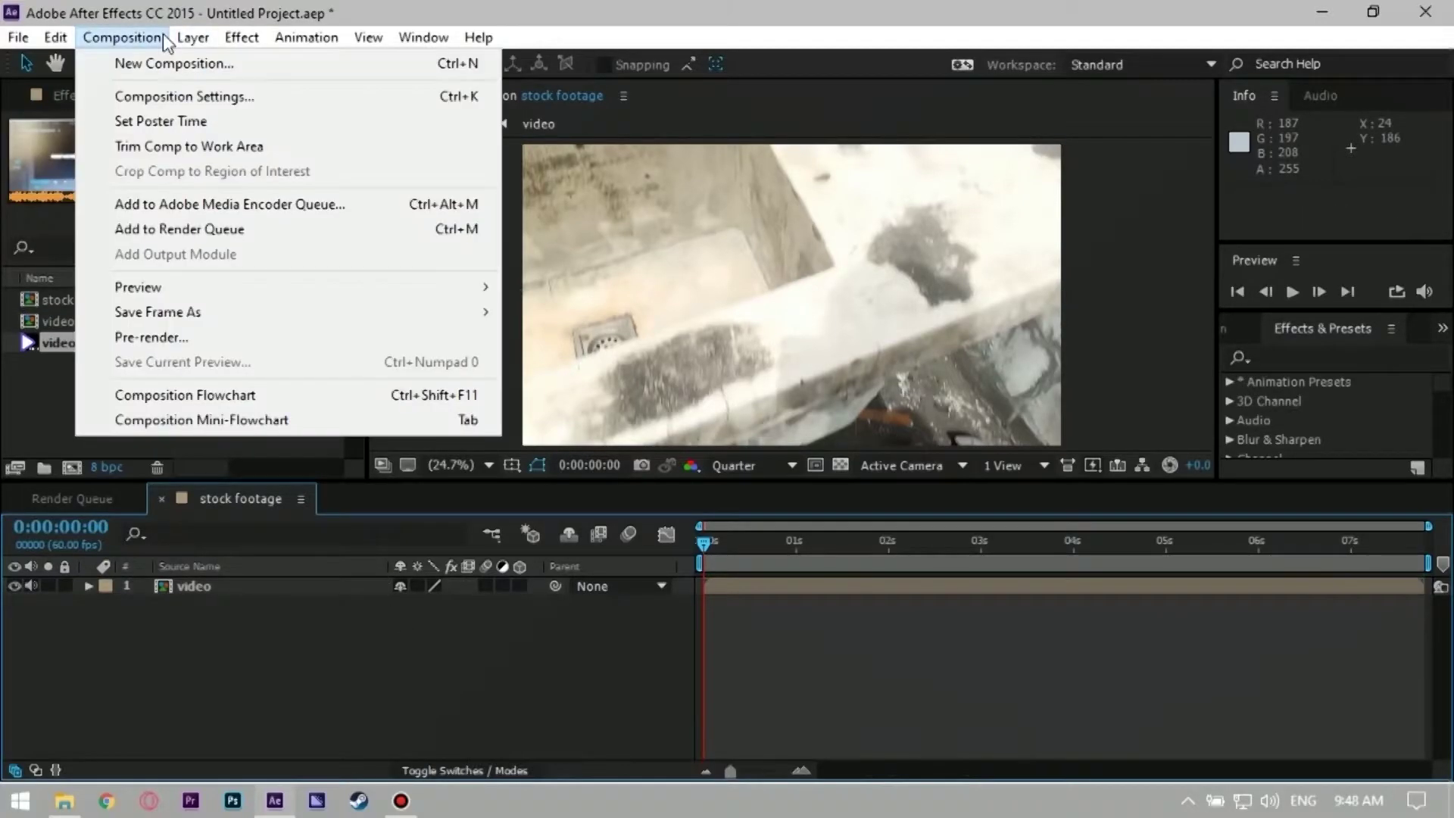
pyautogui.click(185, 94)
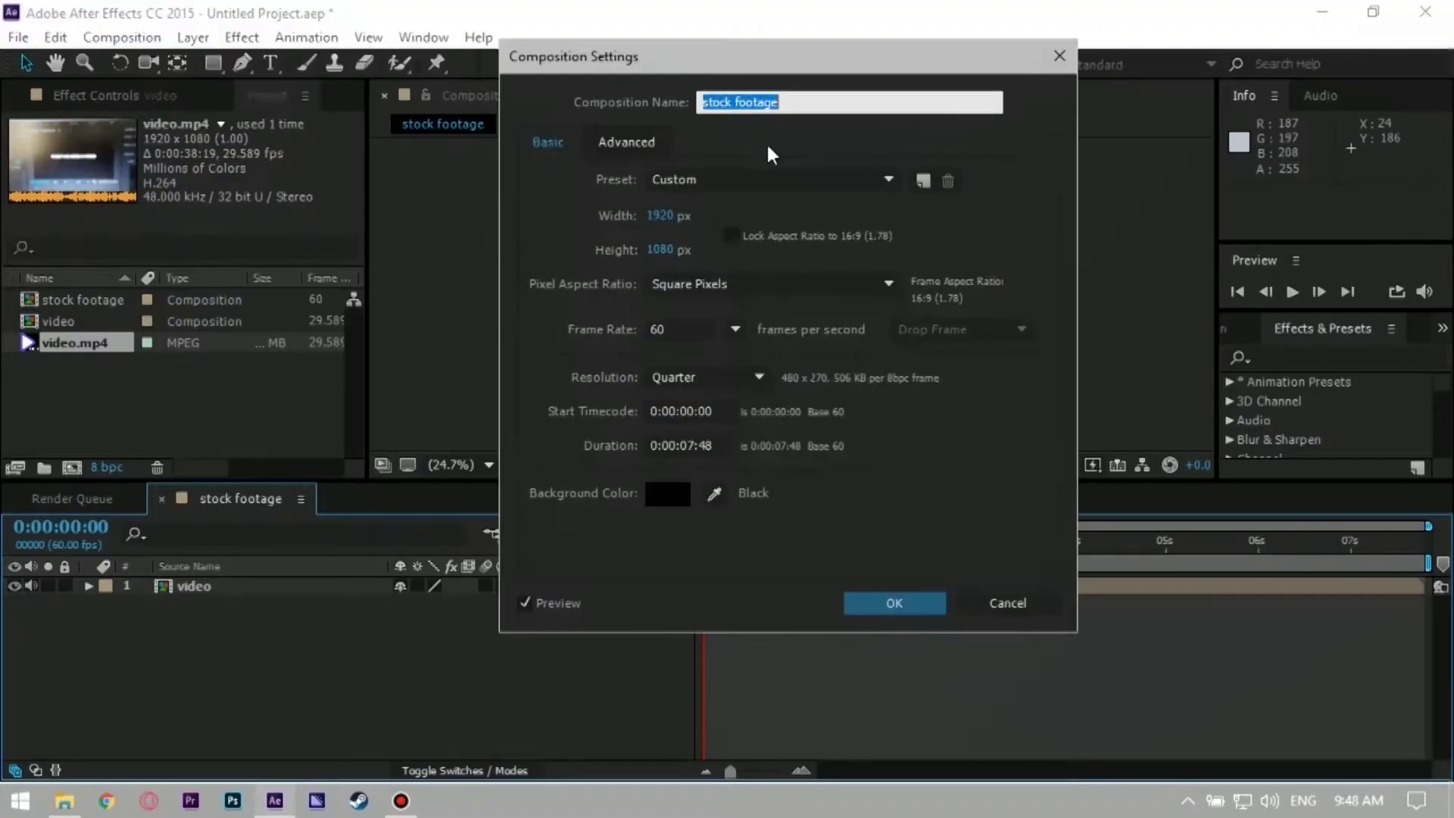
pyautogui.click(637, 141)
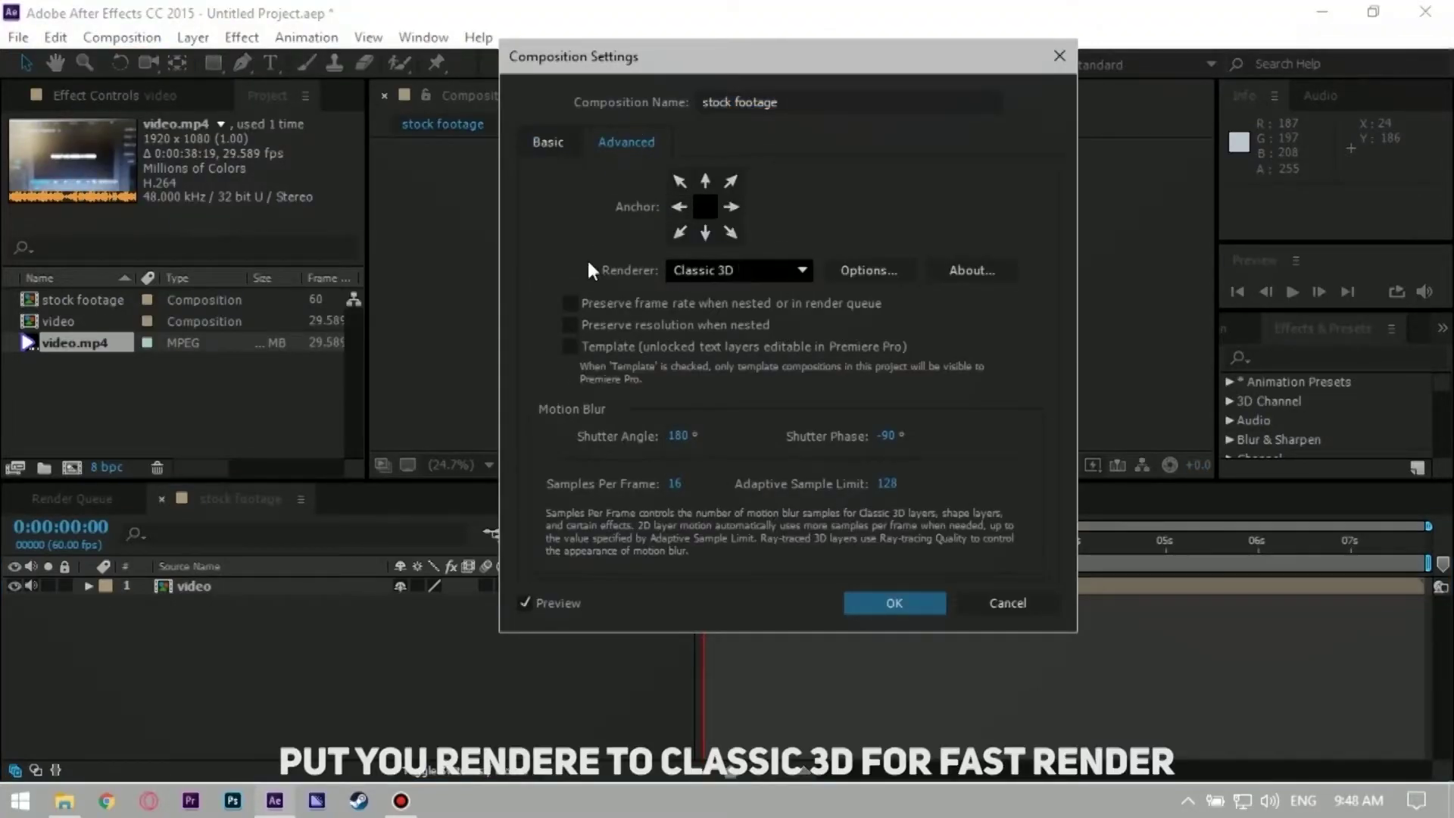
pyautogui.click(766, 270)
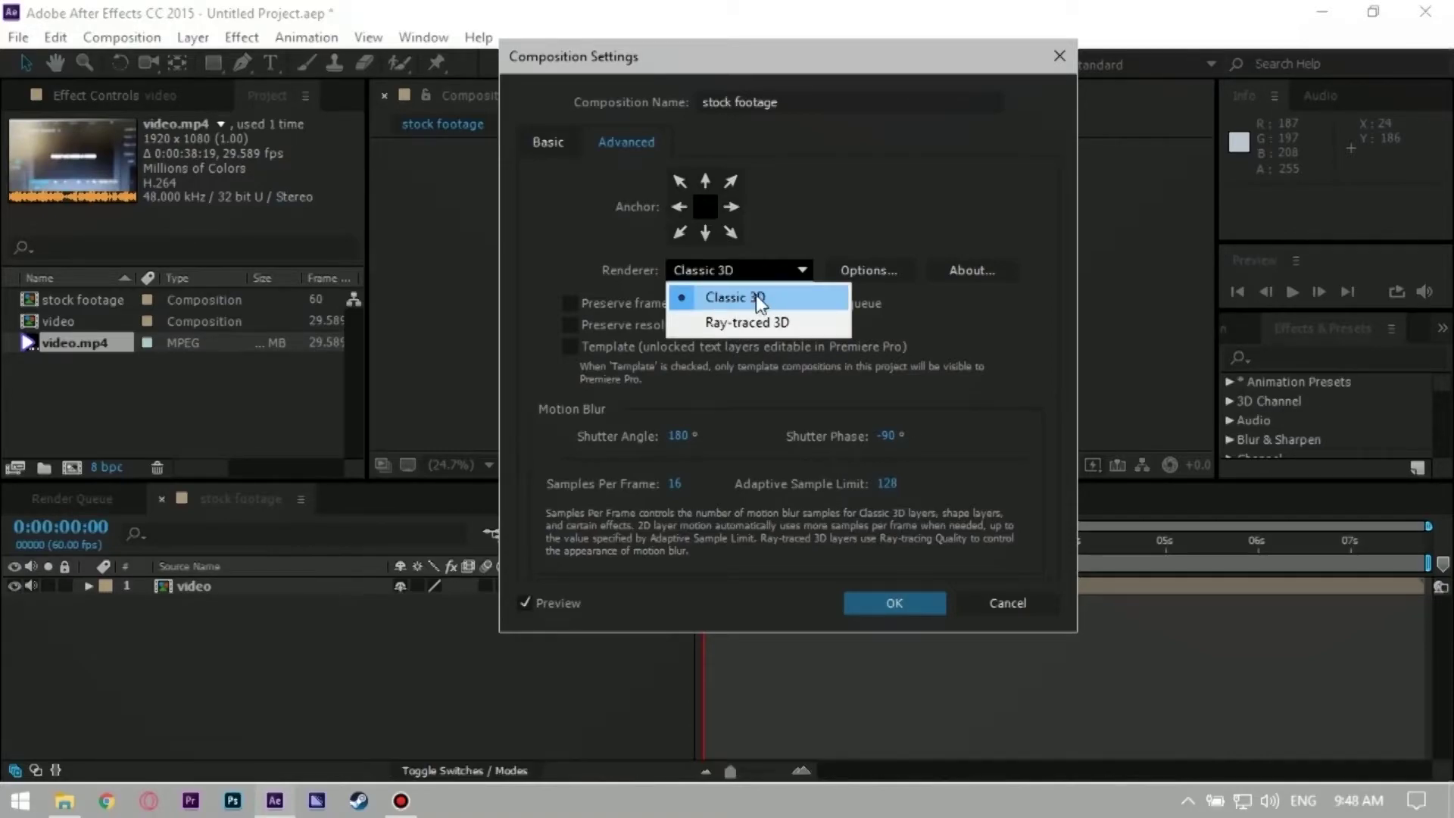
pyautogui.click(901, 601)
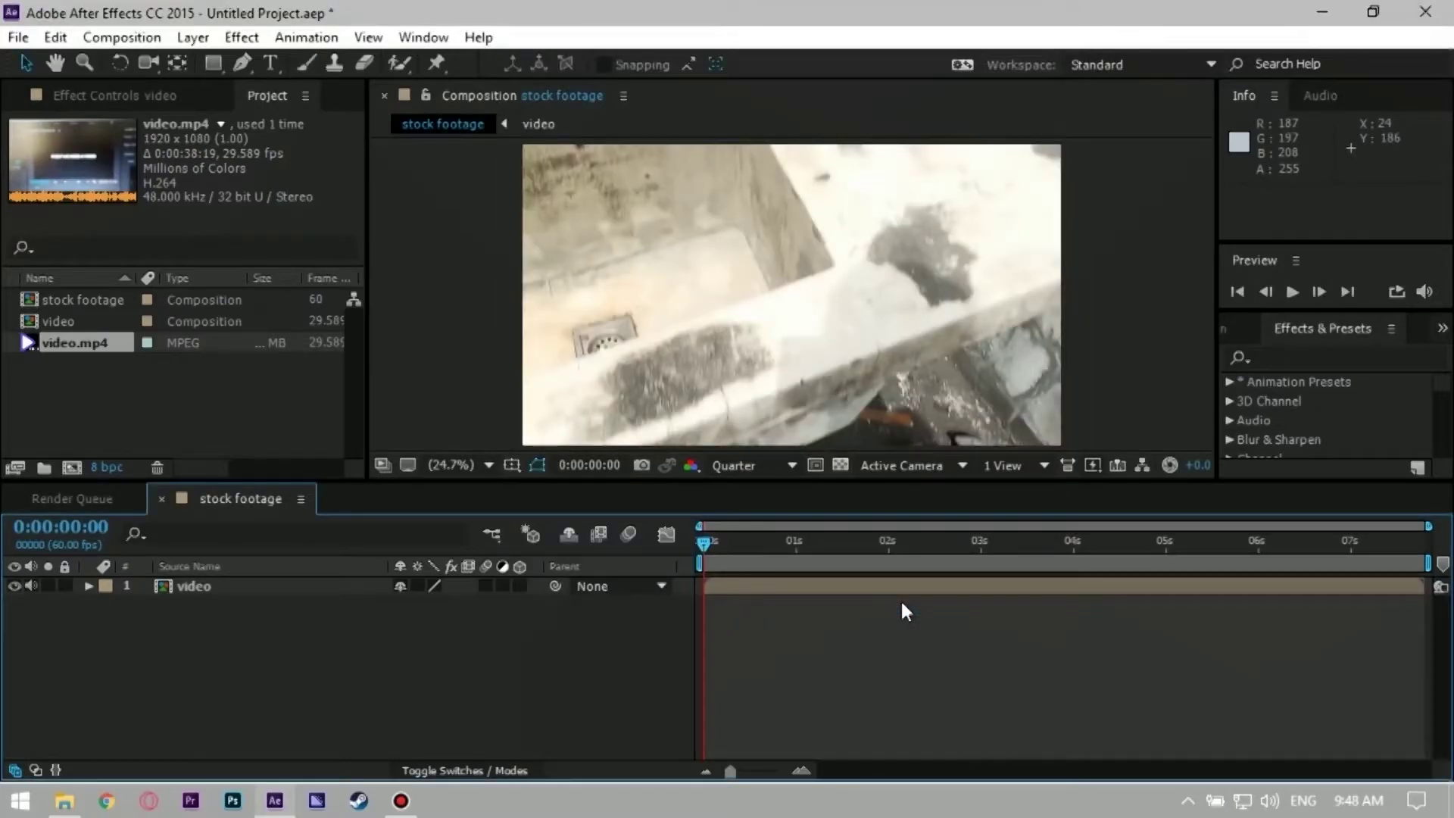
# Step: Split the video layer at 0:00:00:21 and search Effects & Presets for '3d camera'
pyautogui.click(236, 588)
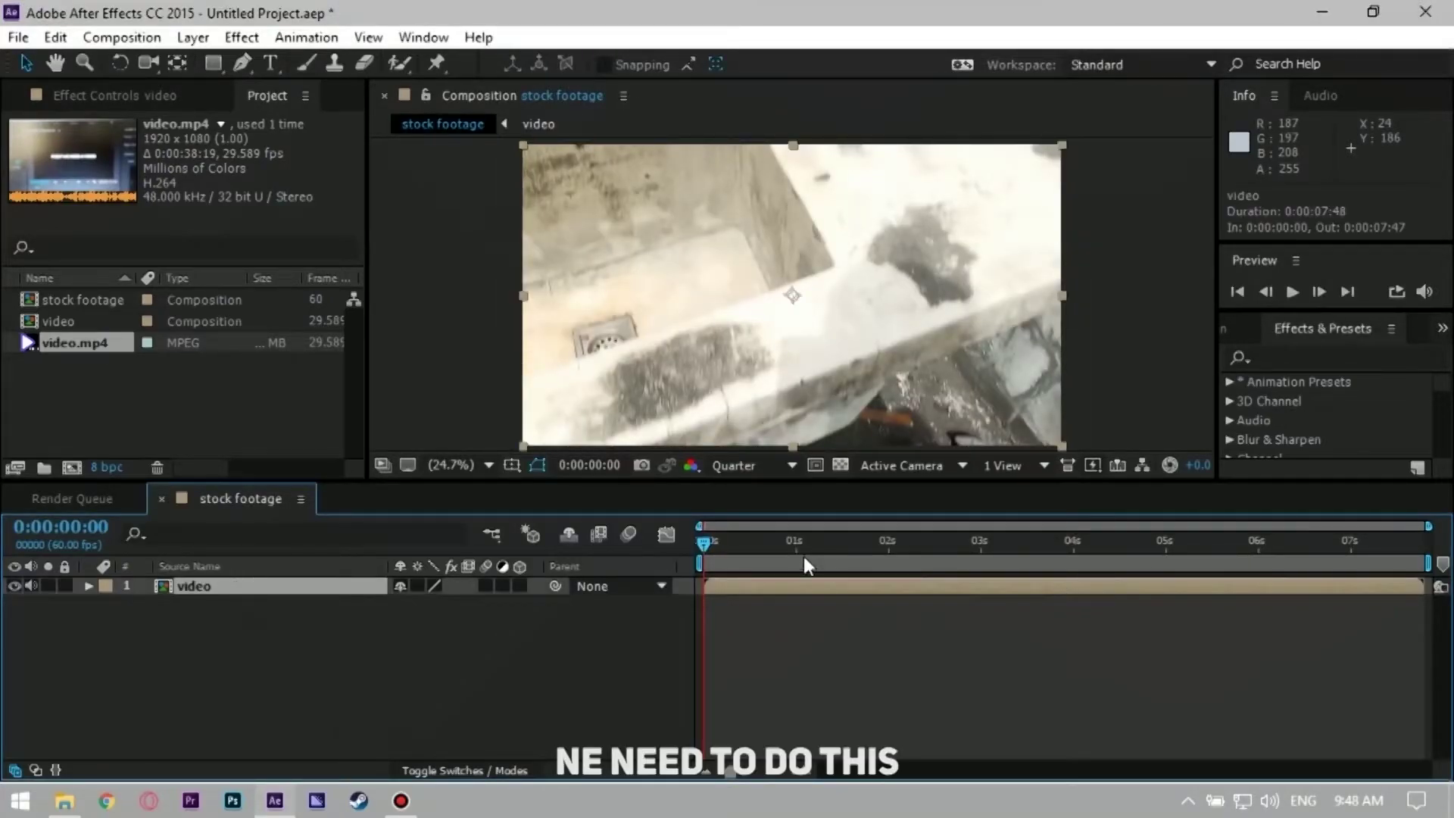
pyautogui.click(732, 550)
pyautogui.moveTo(731, 549); pyautogui.dragTo(741, 594)
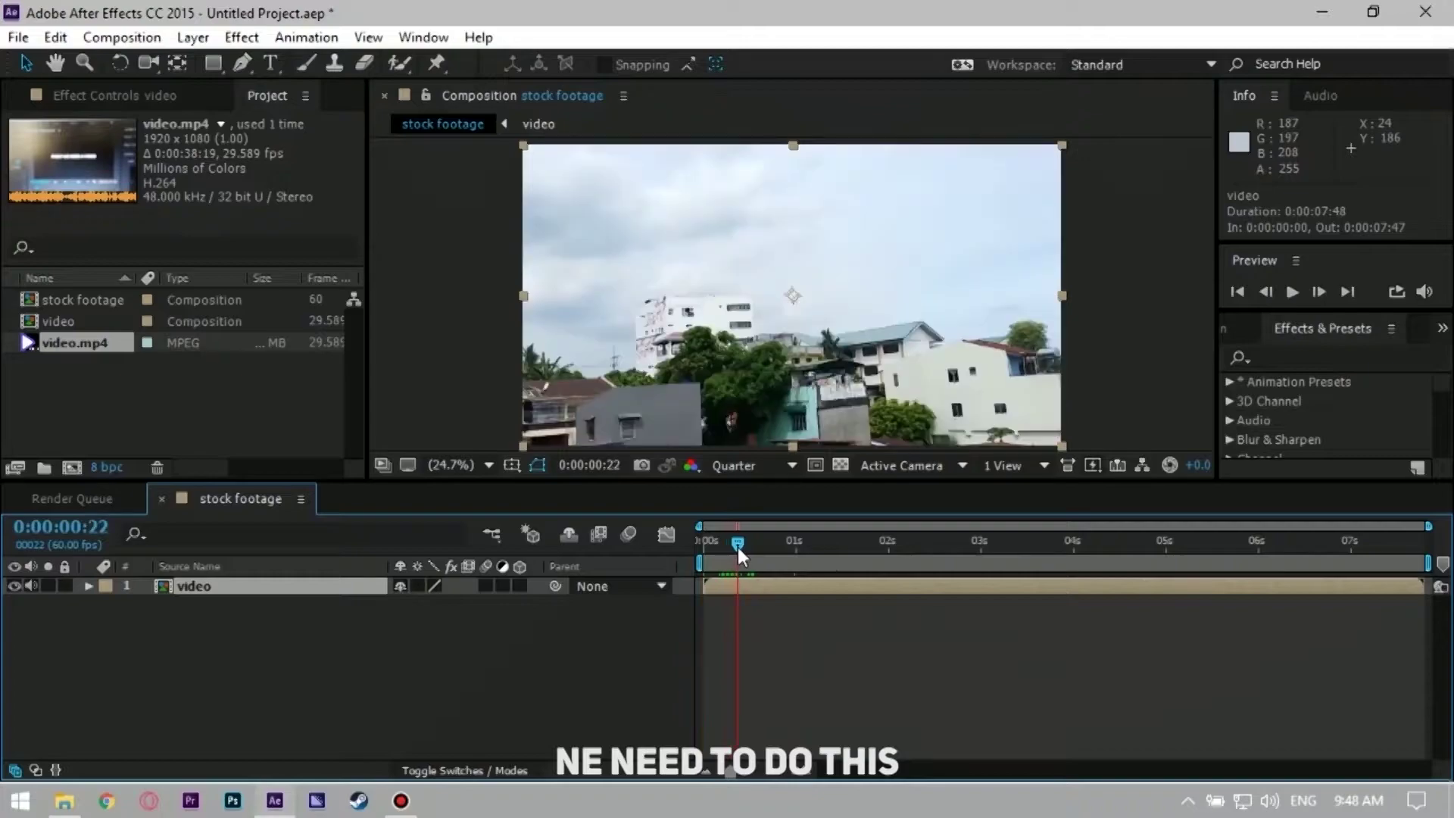
pyautogui.hotkey('ctrl', 'shift', 'd')
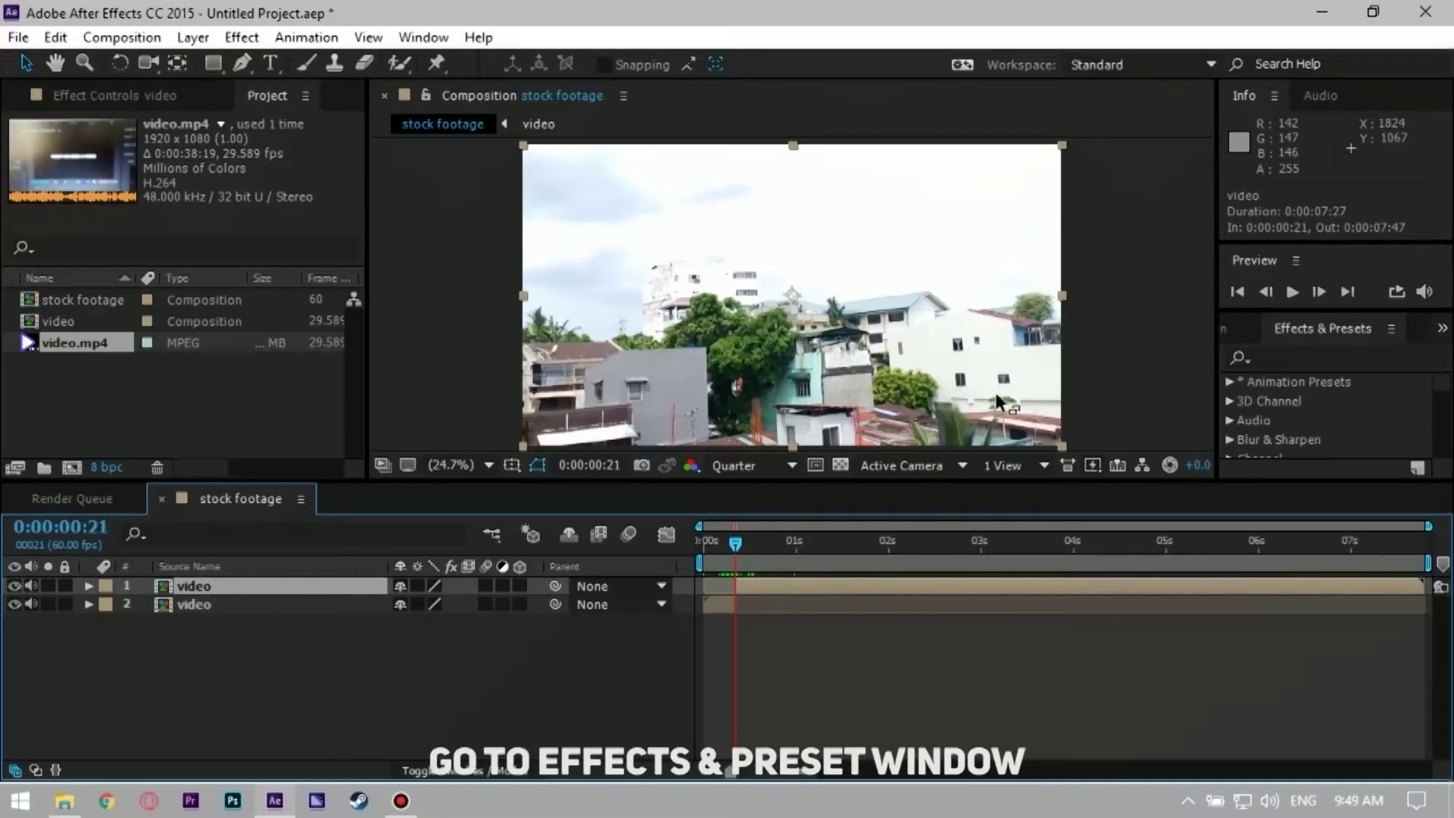
pyautogui.click(1338, 356)
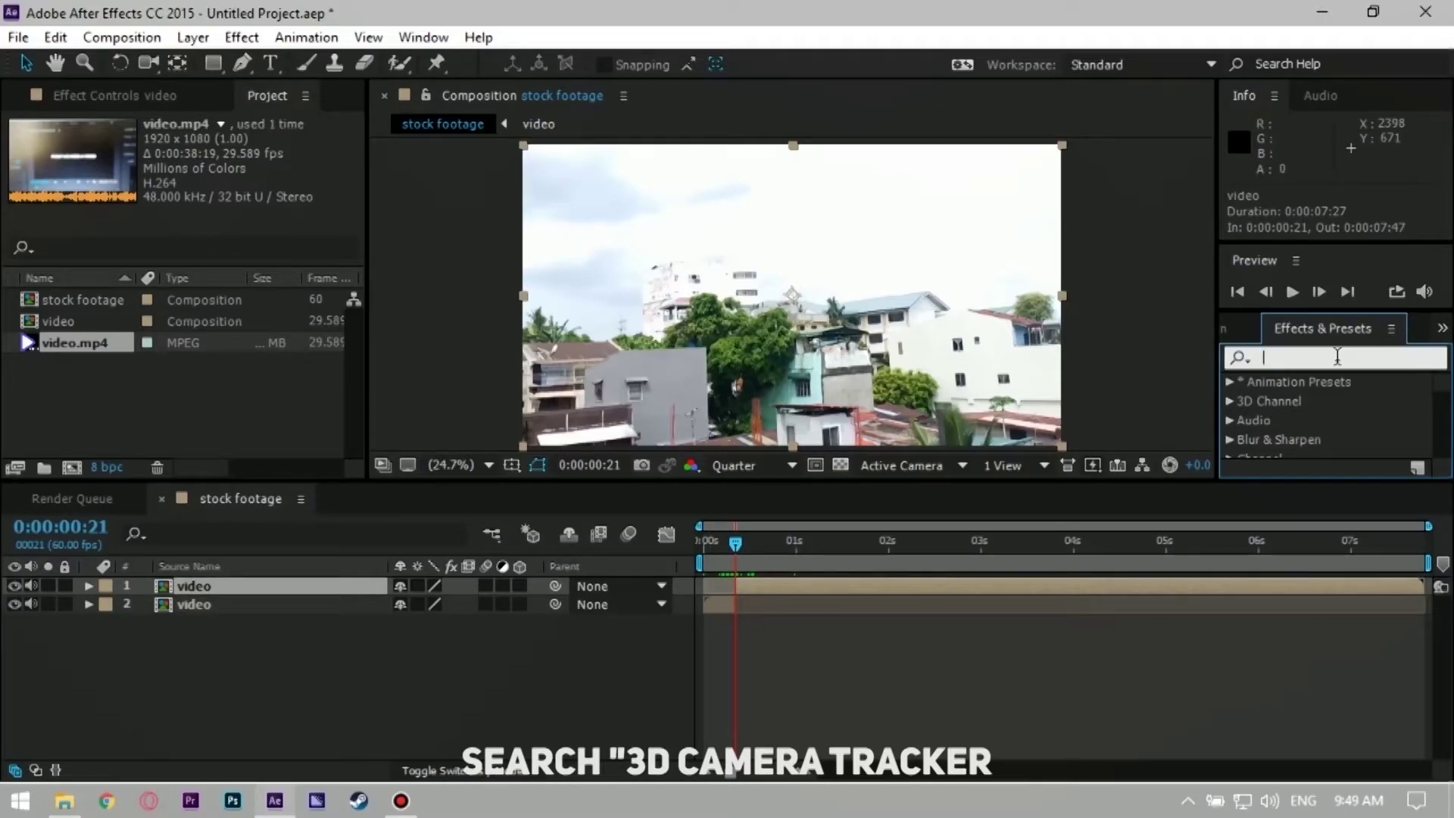
pyautogui.write('3d ')
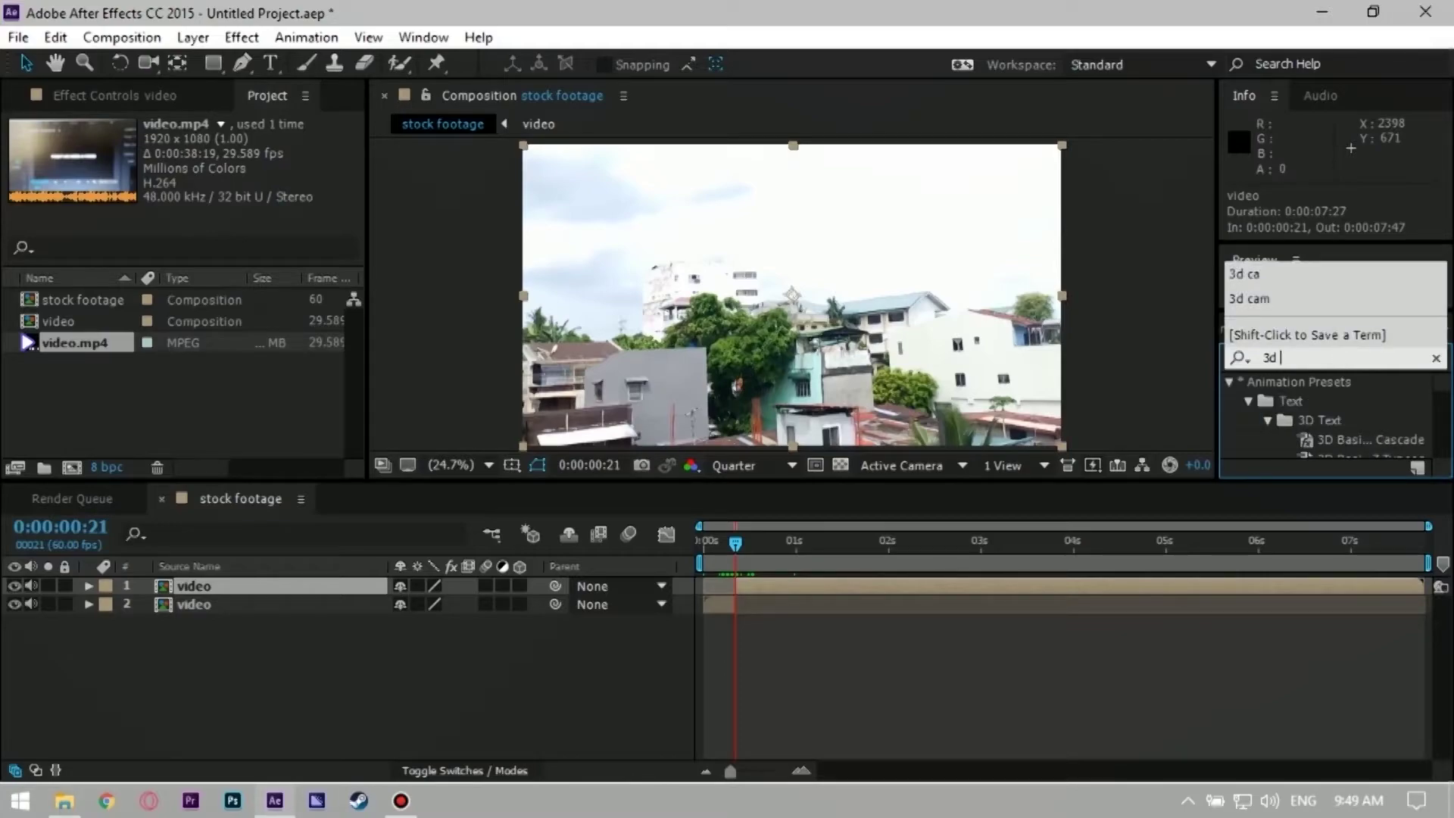
pyautogui.write('camera')
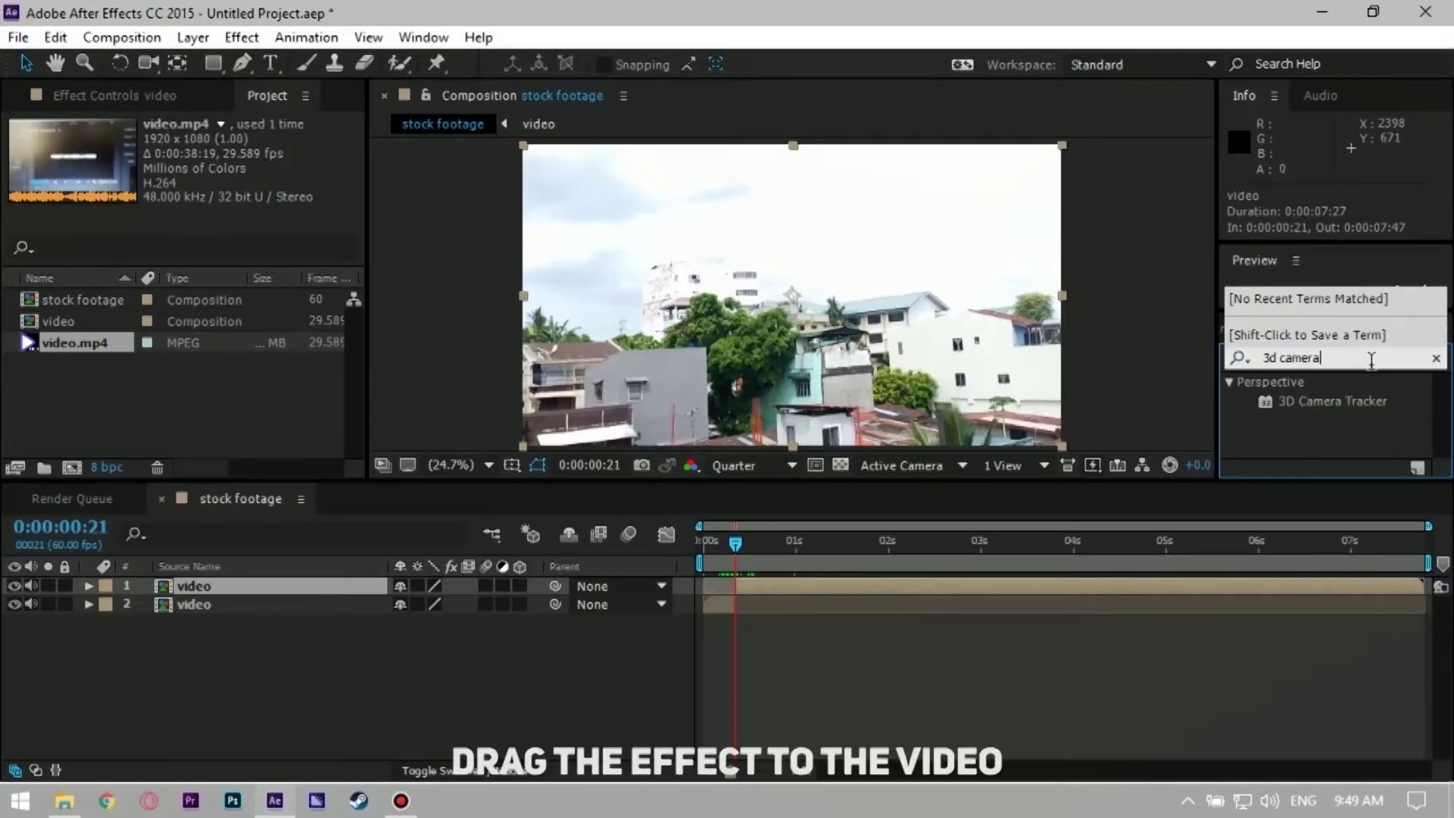
# Step: Apply 3D Camera Tracker to the video layer and create a solid and camera from a track point
pyautogui.moveTo(1367, 402)
pyautogui.mouseDown()
pyautogui.moveTo(282, 604)
pyautogui.moveTo(292, 585)
pyautogui.mouseUp()
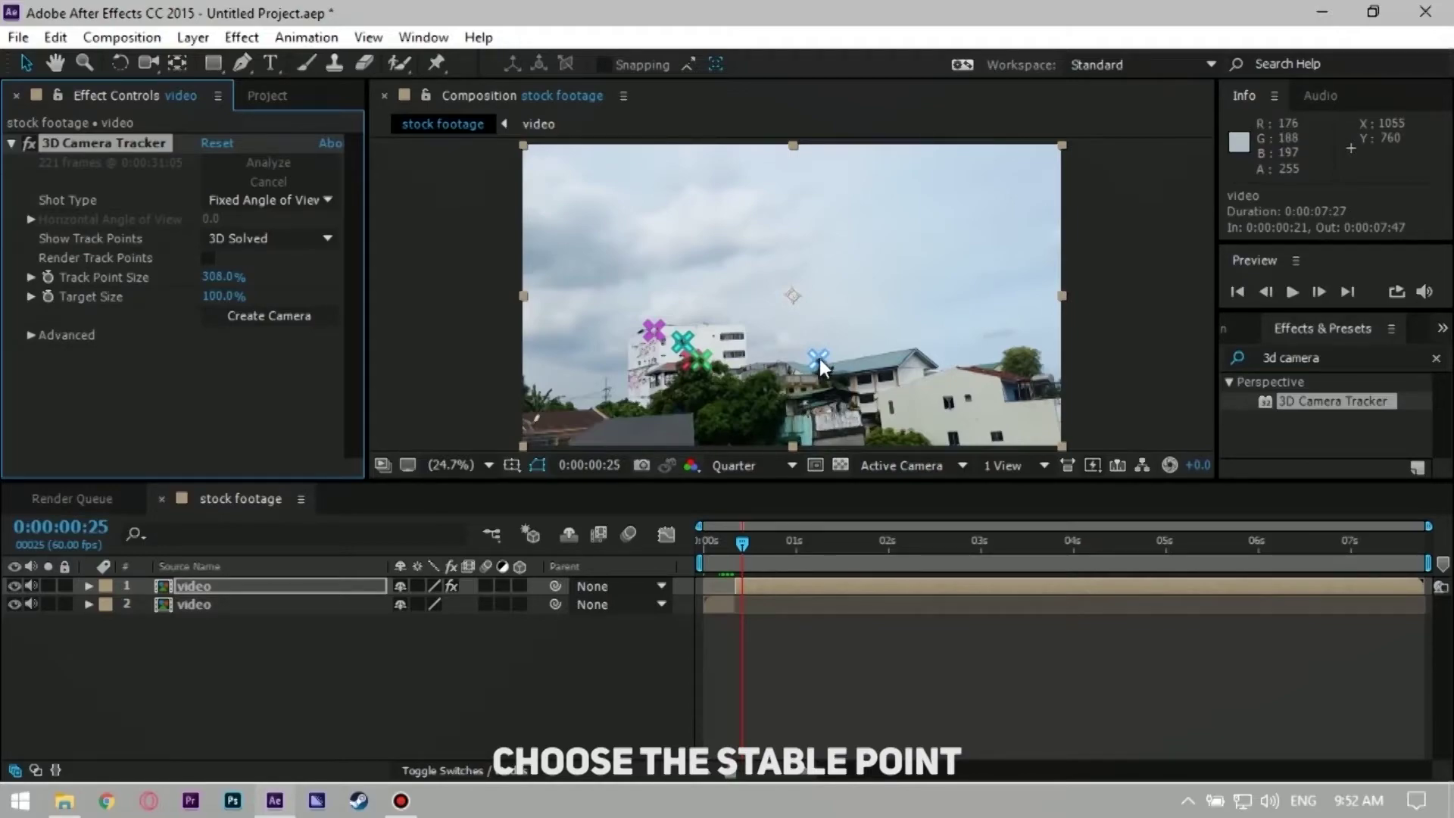
pyautogui.rightClick(821, 364)
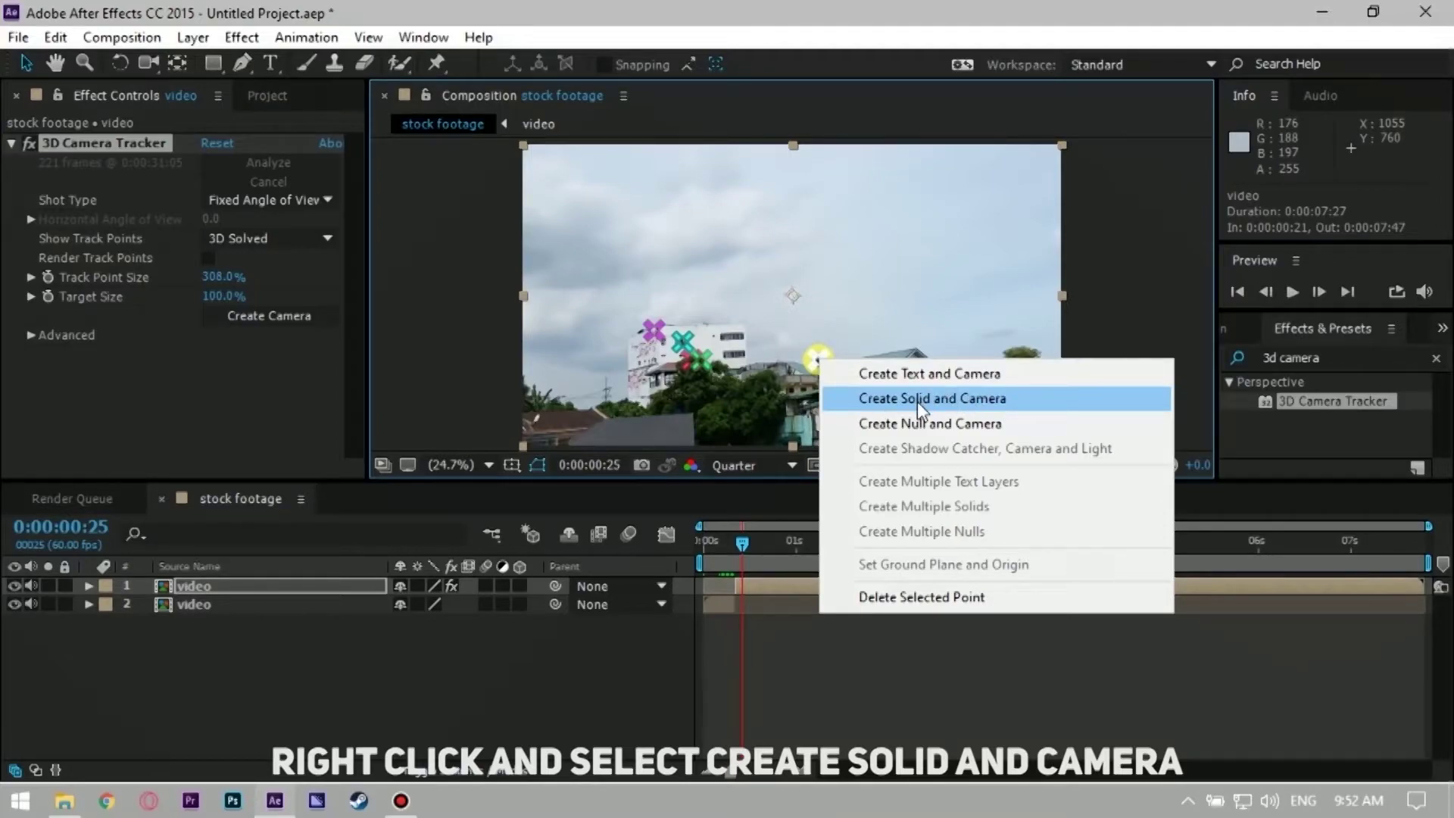
pyautogui.click(917, 401)
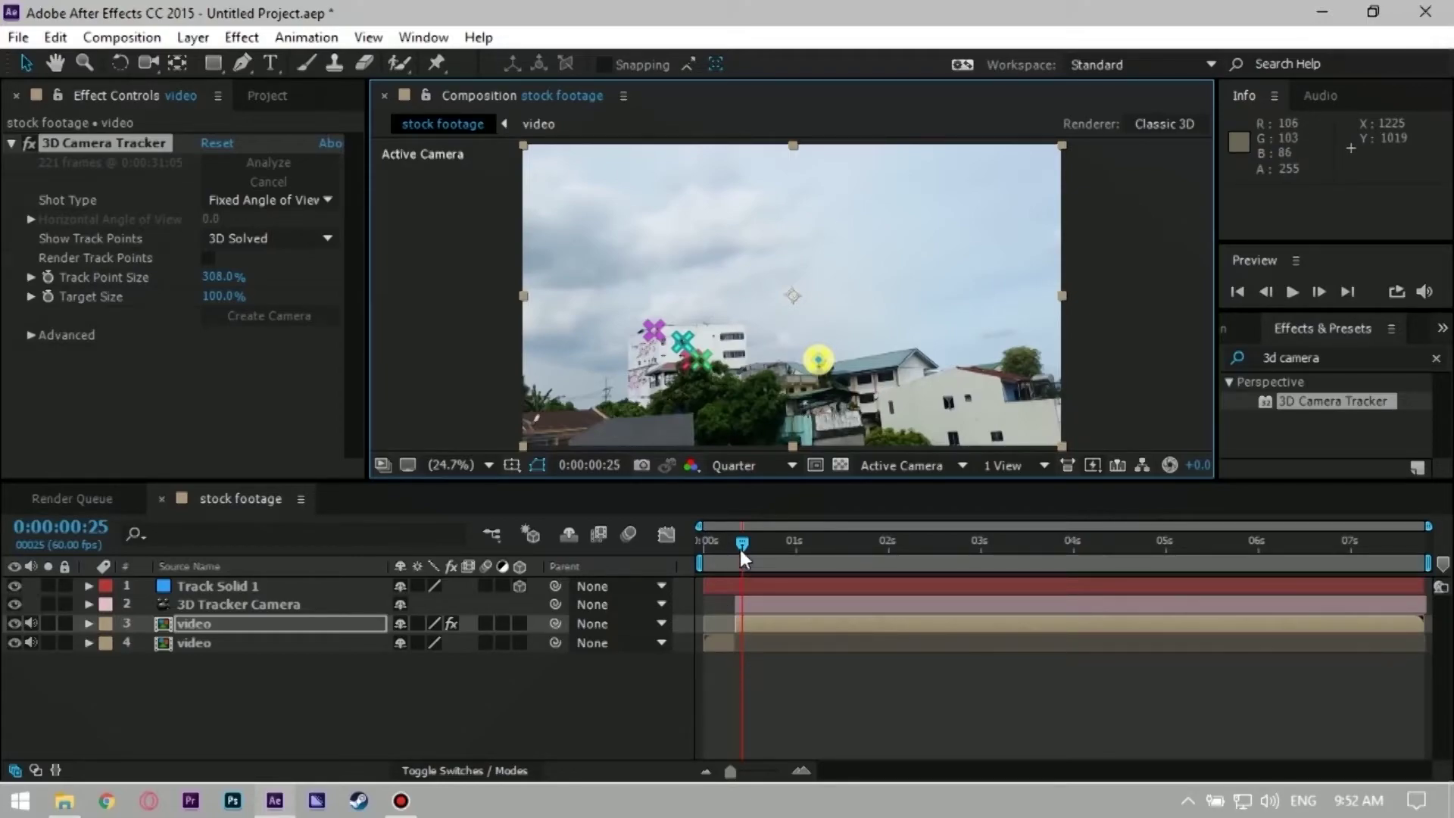
# Step: Trim Track Solid 1 so it starts at 0:00:00:21, deleting its first part
pyautogui.moveTo(742, 553); pyautogui.dragTo(737, 545)
pyautogui.click(797, 772)
pyautogui.click(997, 591)
pyautogui.hotkey('ctrl', 'shift', 'd')
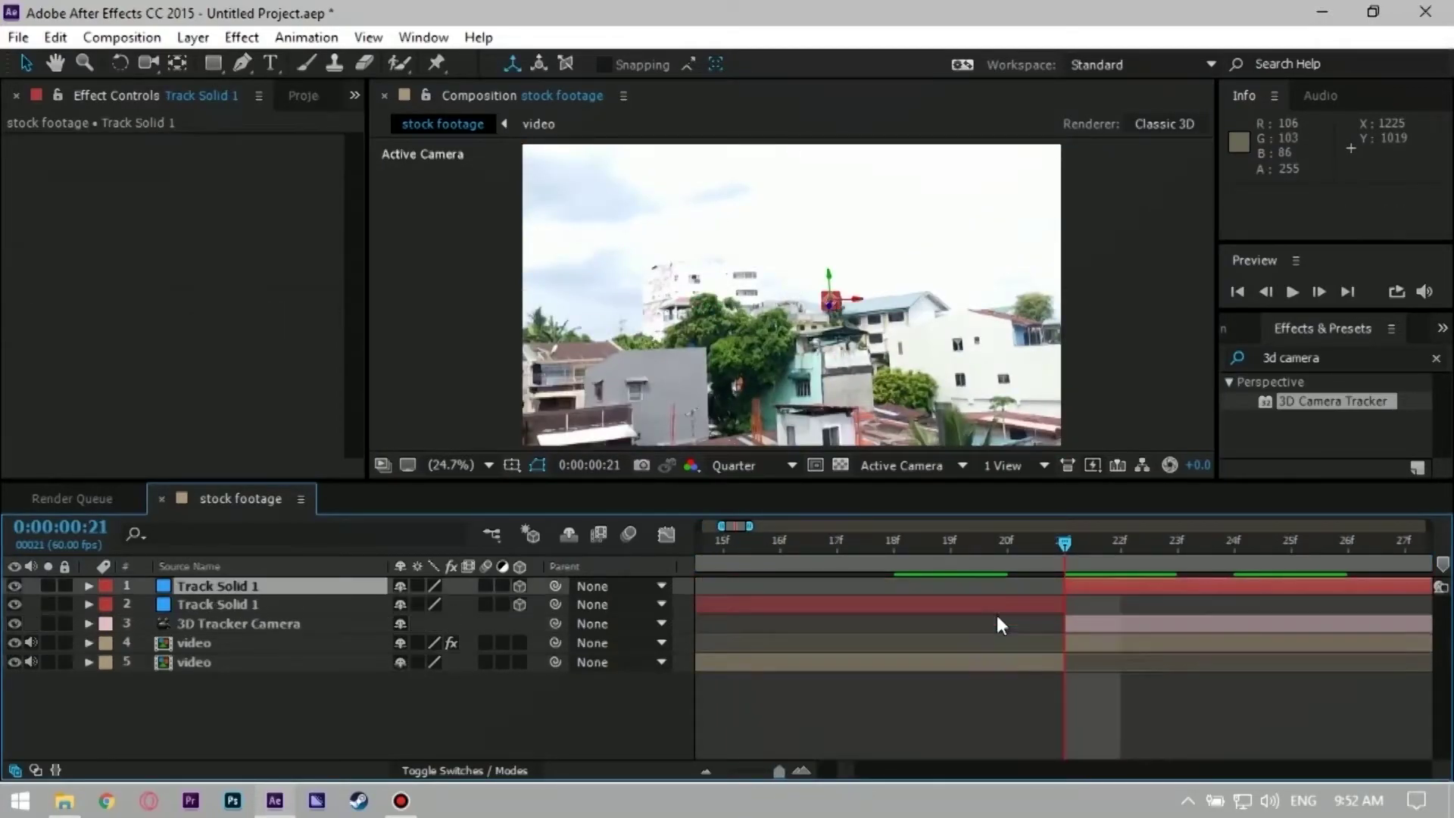
pyautogui.click(999, 604)
pyautogui.press('Delete')
pyautogui.moveTo(779, 771); pyautogui.dragTo(725, 771)
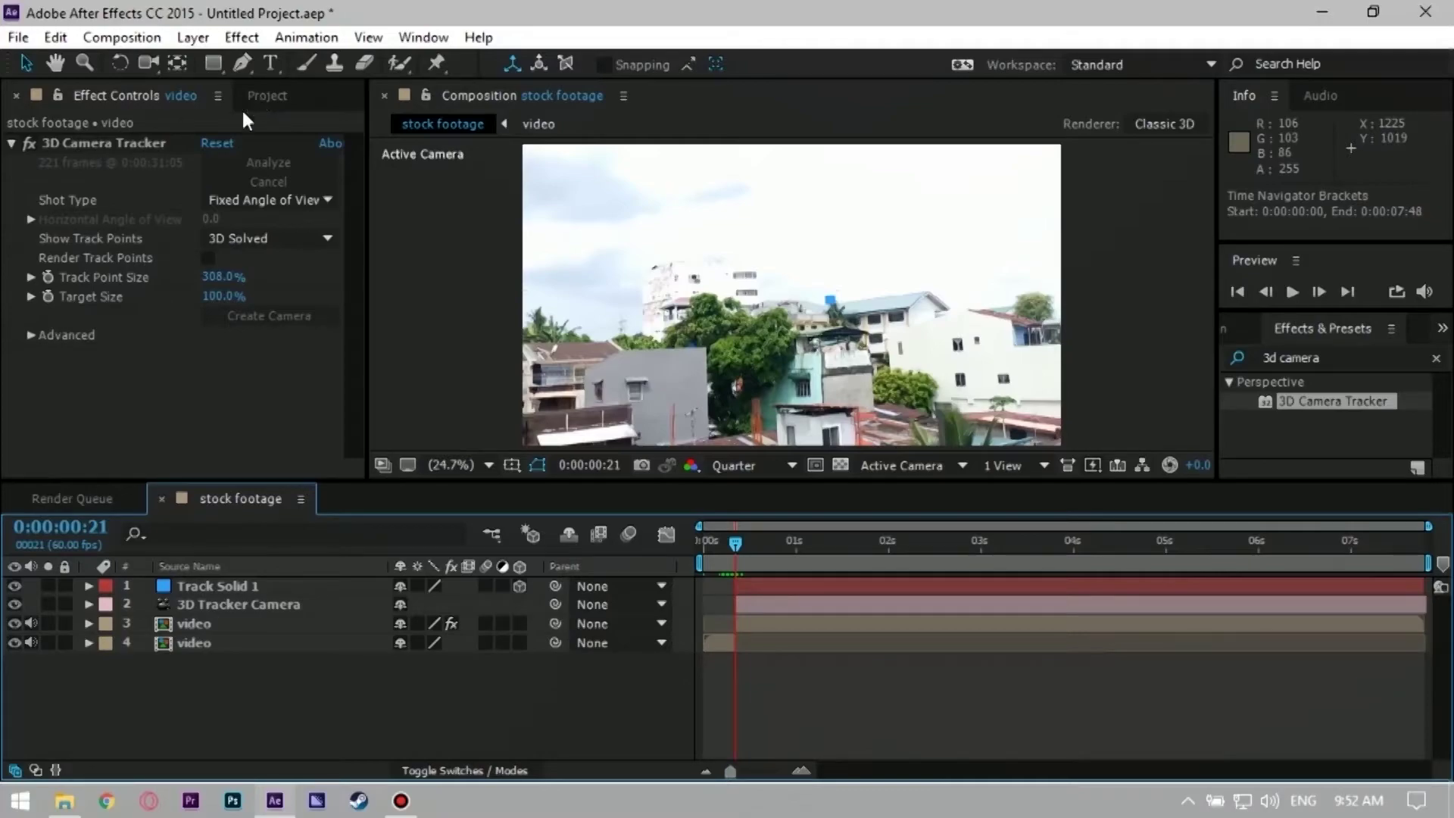
# Step: Import cometclear background skinnyph.mov from PREMIERE FILES > requested comet into the Project panel
pyautogui.click(267, 96)
pyautogui.click(65, 801)
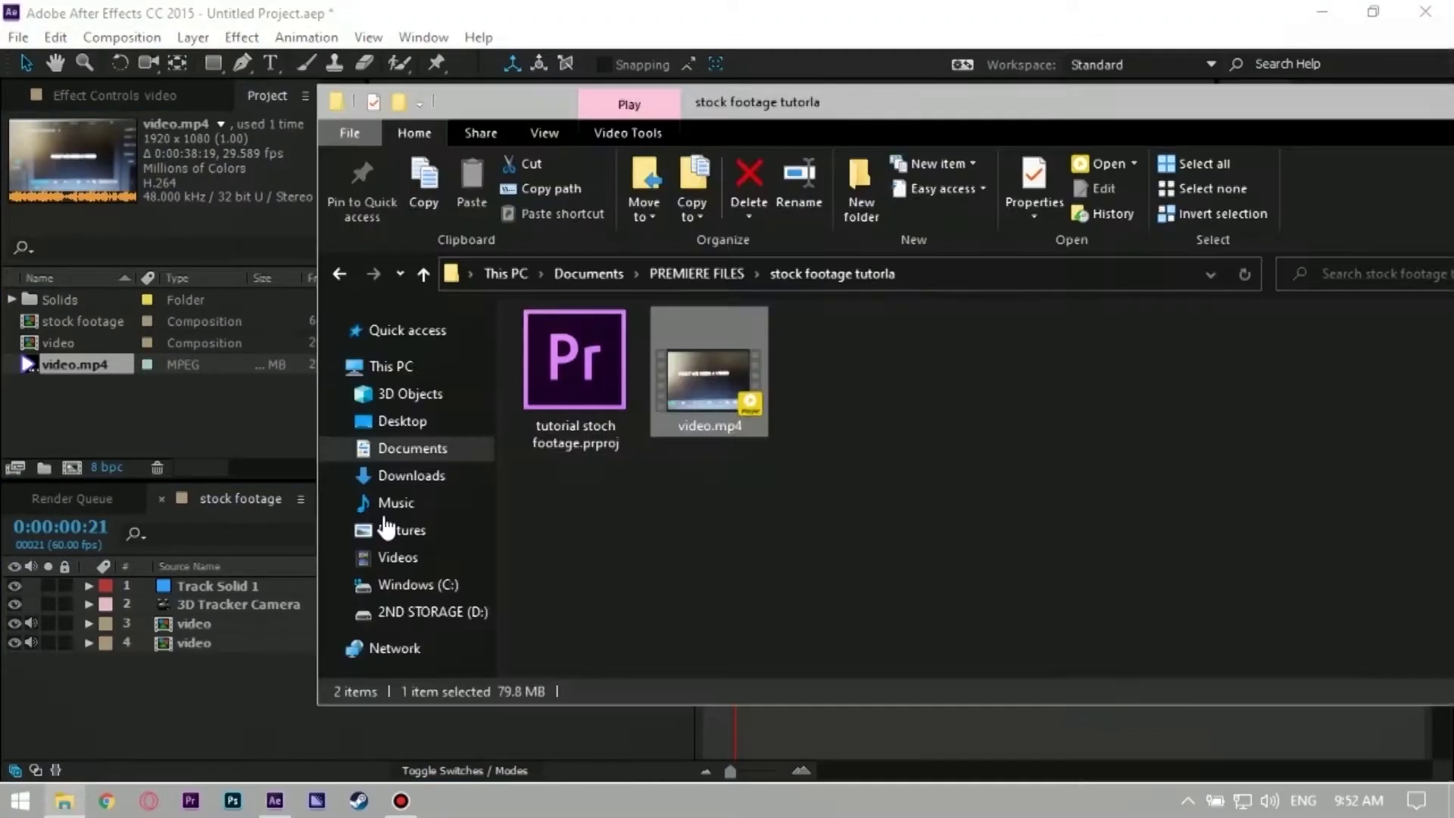
pyautogui.click(688, 274)
pyautogui.click(680, 423)
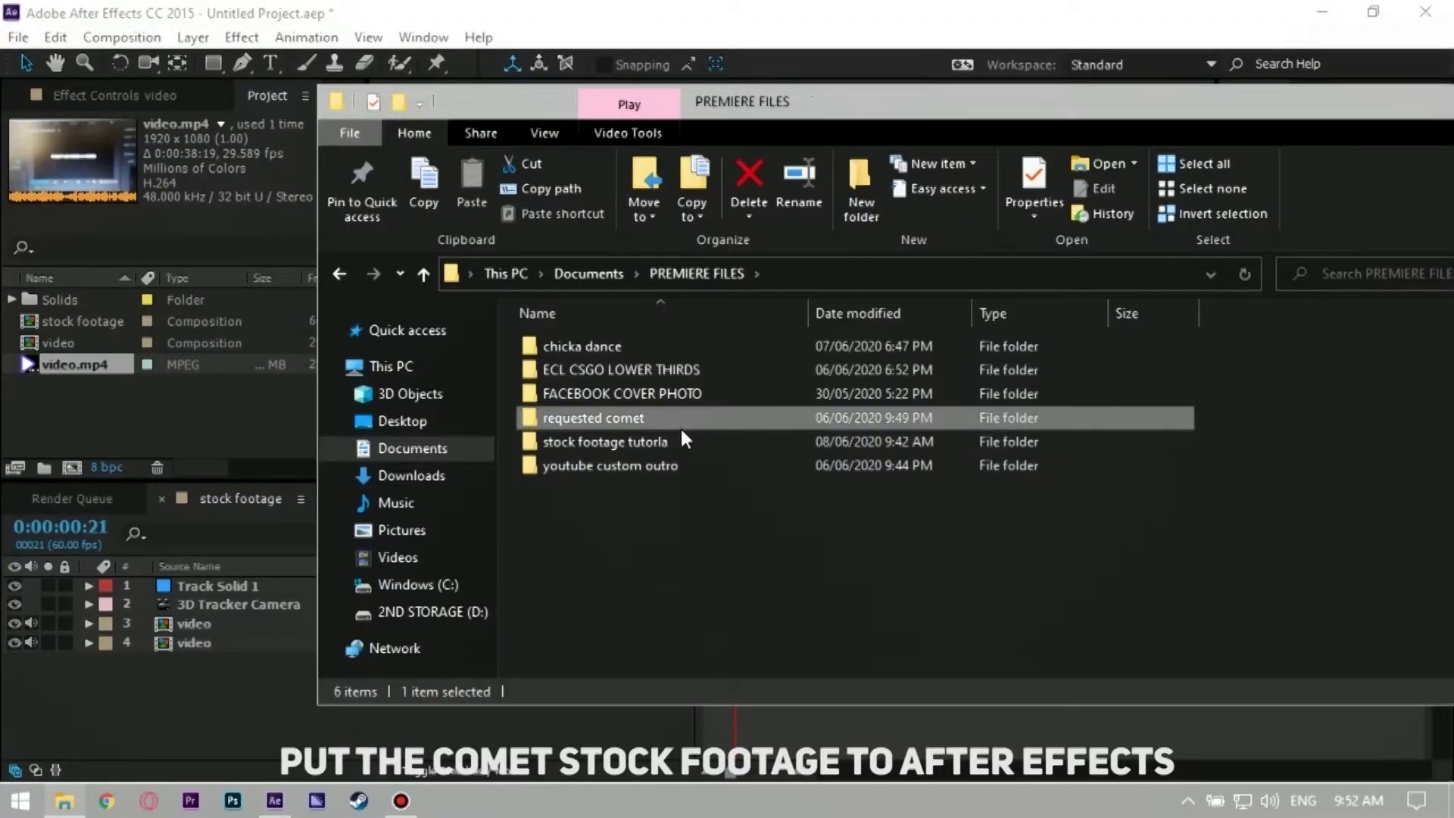
pyautogui.doubleClick(679, 420)
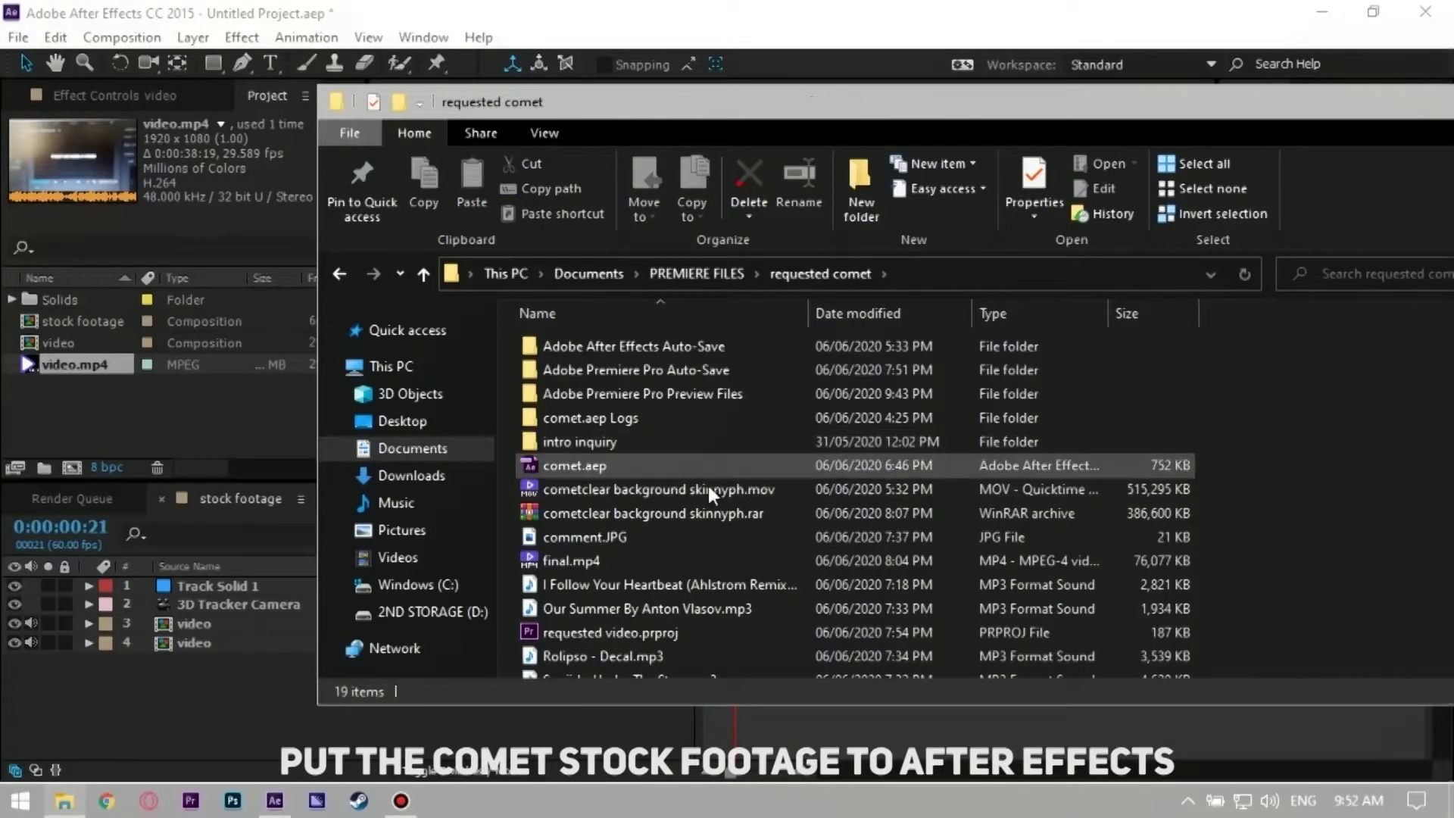
pyautogui.click(710, 492)
pyautogui.moveTo(808, 492); pyautogui.dragTo(216, 414)
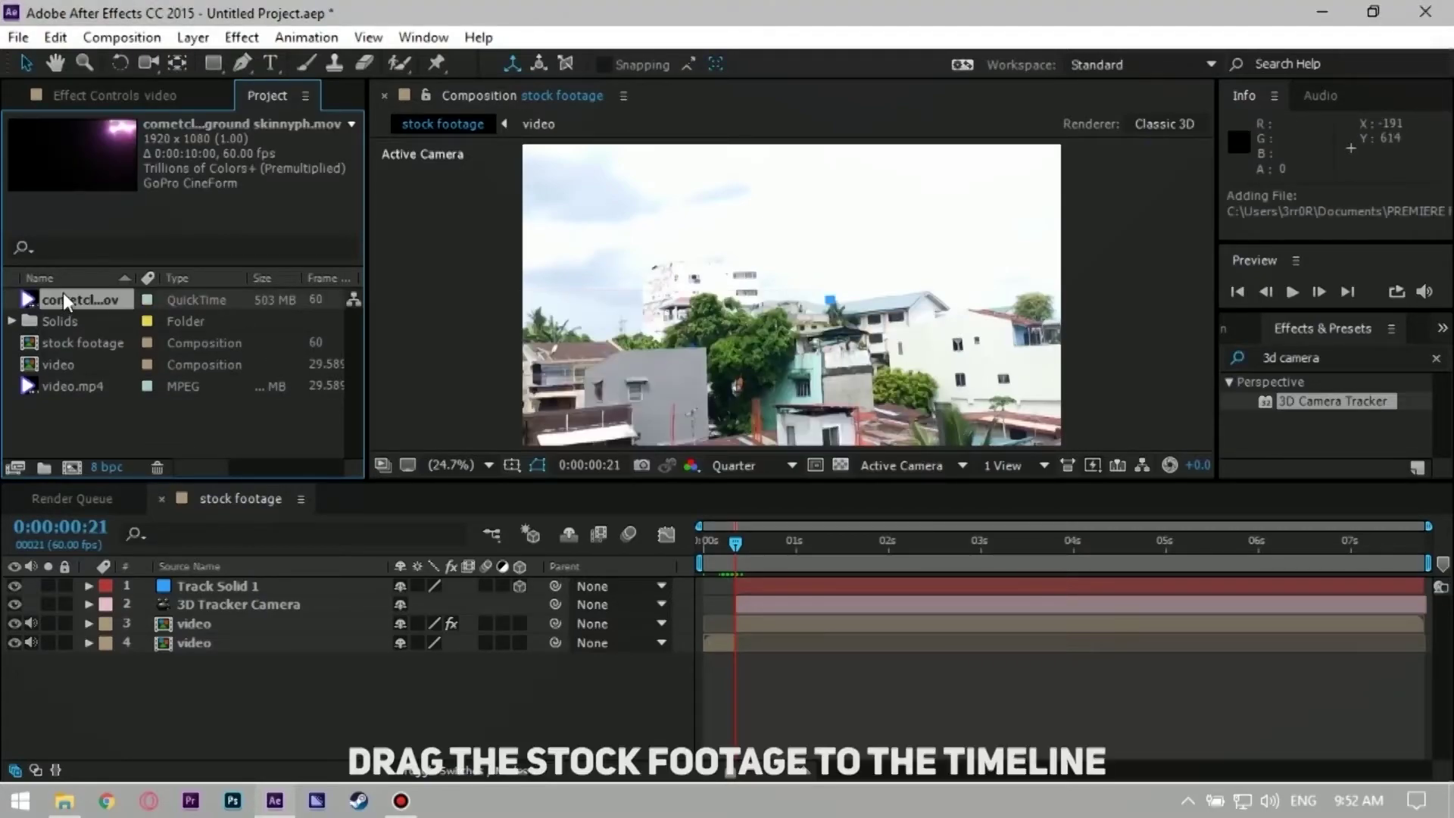
# Step: Place the comet clip above Track Solid 1 and shift it 12 frames earlier
pyautogui.moveTo(68, 307); pyautogui.dragTo(285, 587)
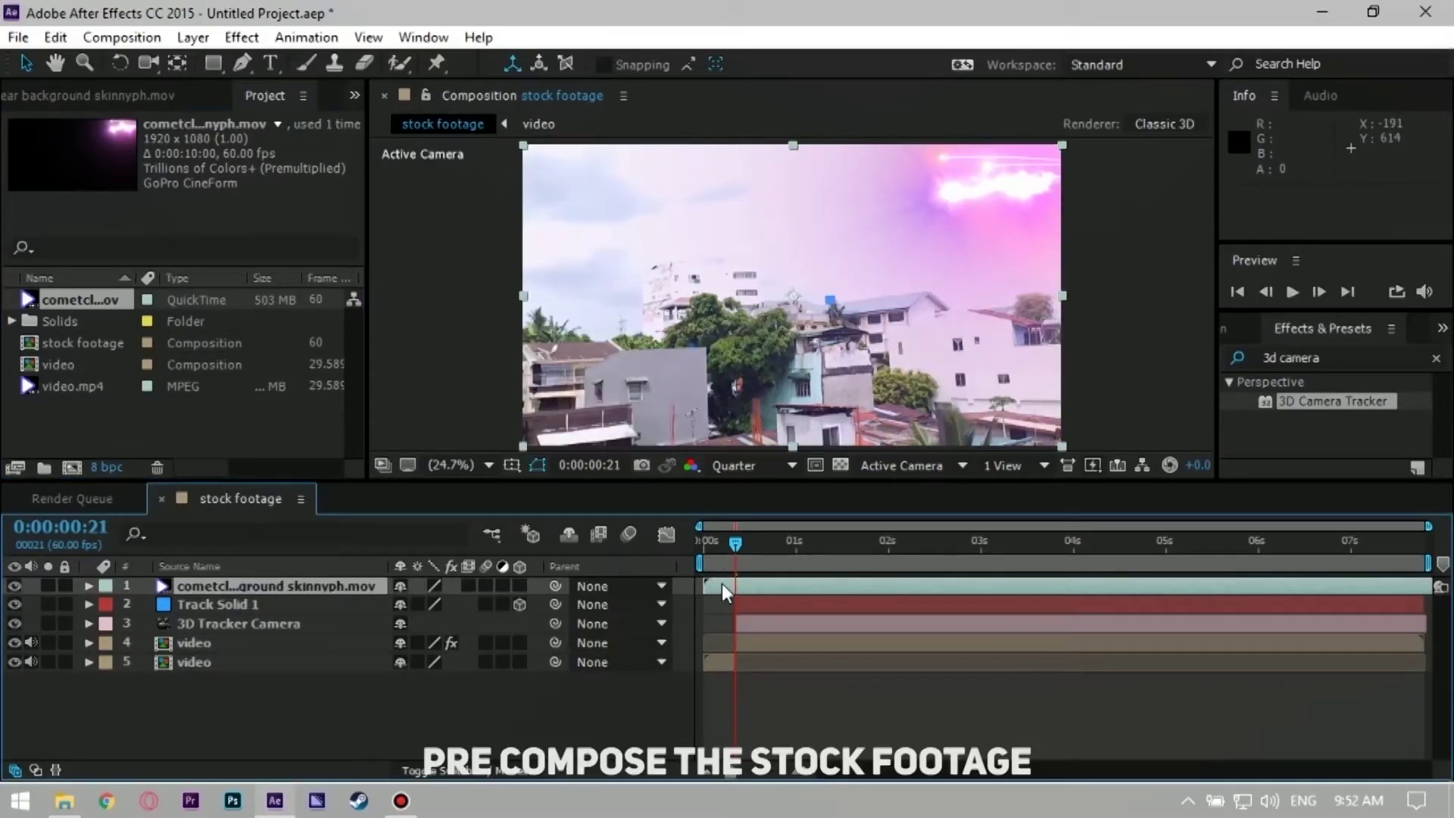
pyautogui.moveTo(723, 592)
pyautogui.mouseDown()
pyautogui.moveTo(705, 596)
pyautogui.moveTo(763, 594)
pyautogui.mouseUp()
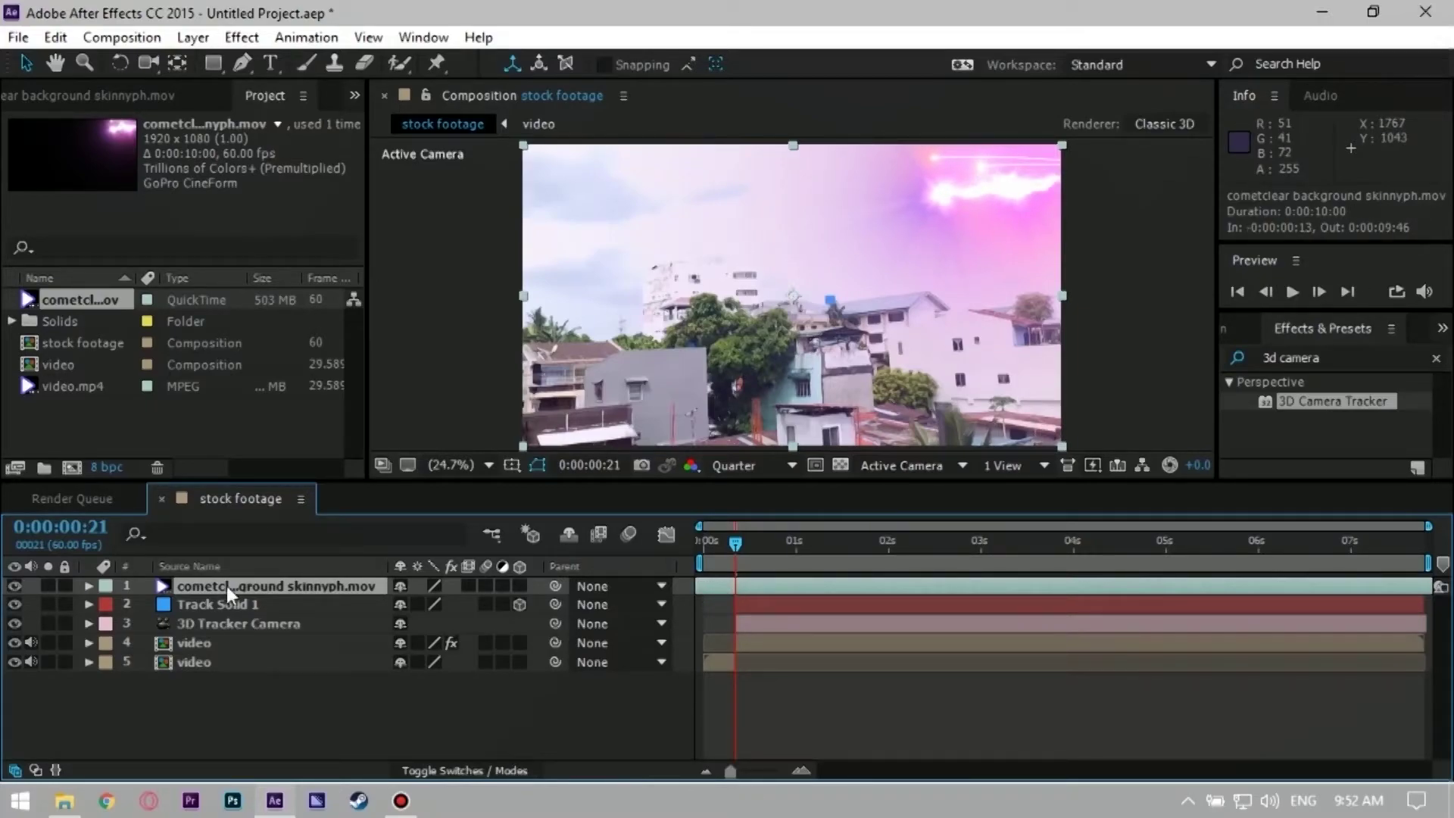
pyautogui.hotkey('ctrl', 'd')
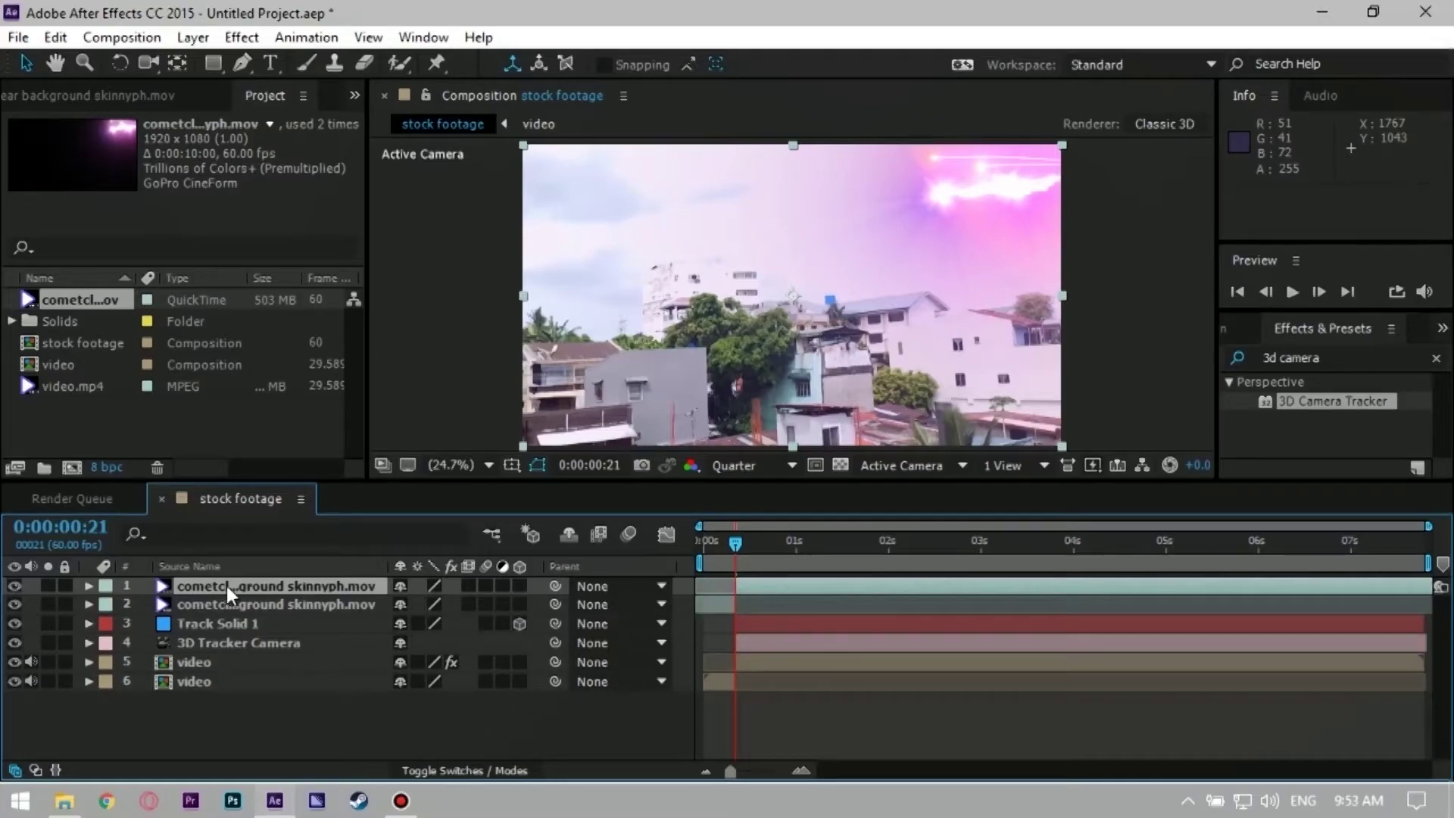
pyautogui.hotkey('ctrl', 'z')
# Step: Pre-compose the comet clip as 'comet' and make it a 3D layer
pyautogui.hotkey('ctrl', 'shift', 'c')
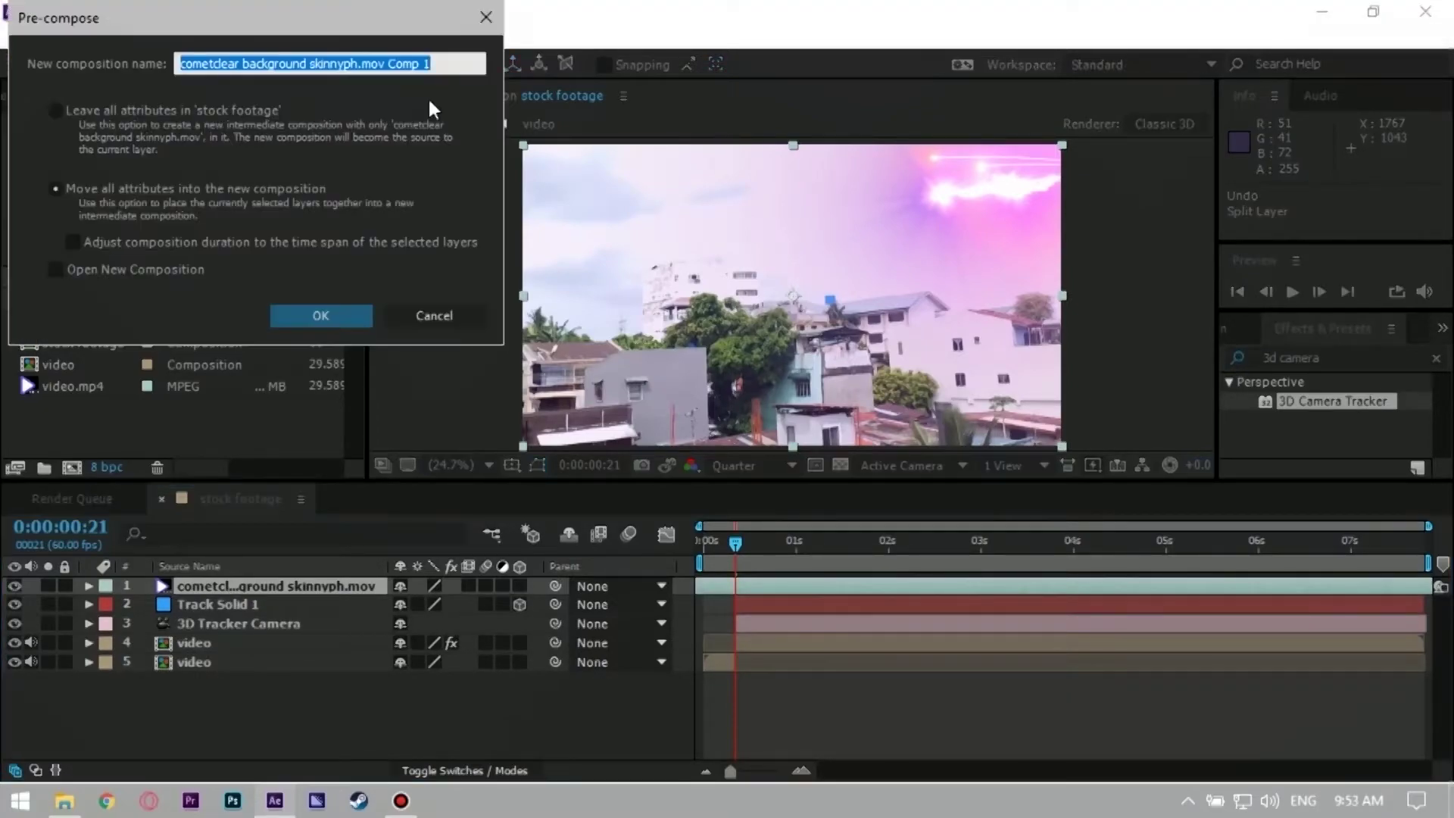
pyautogui.write('comet')
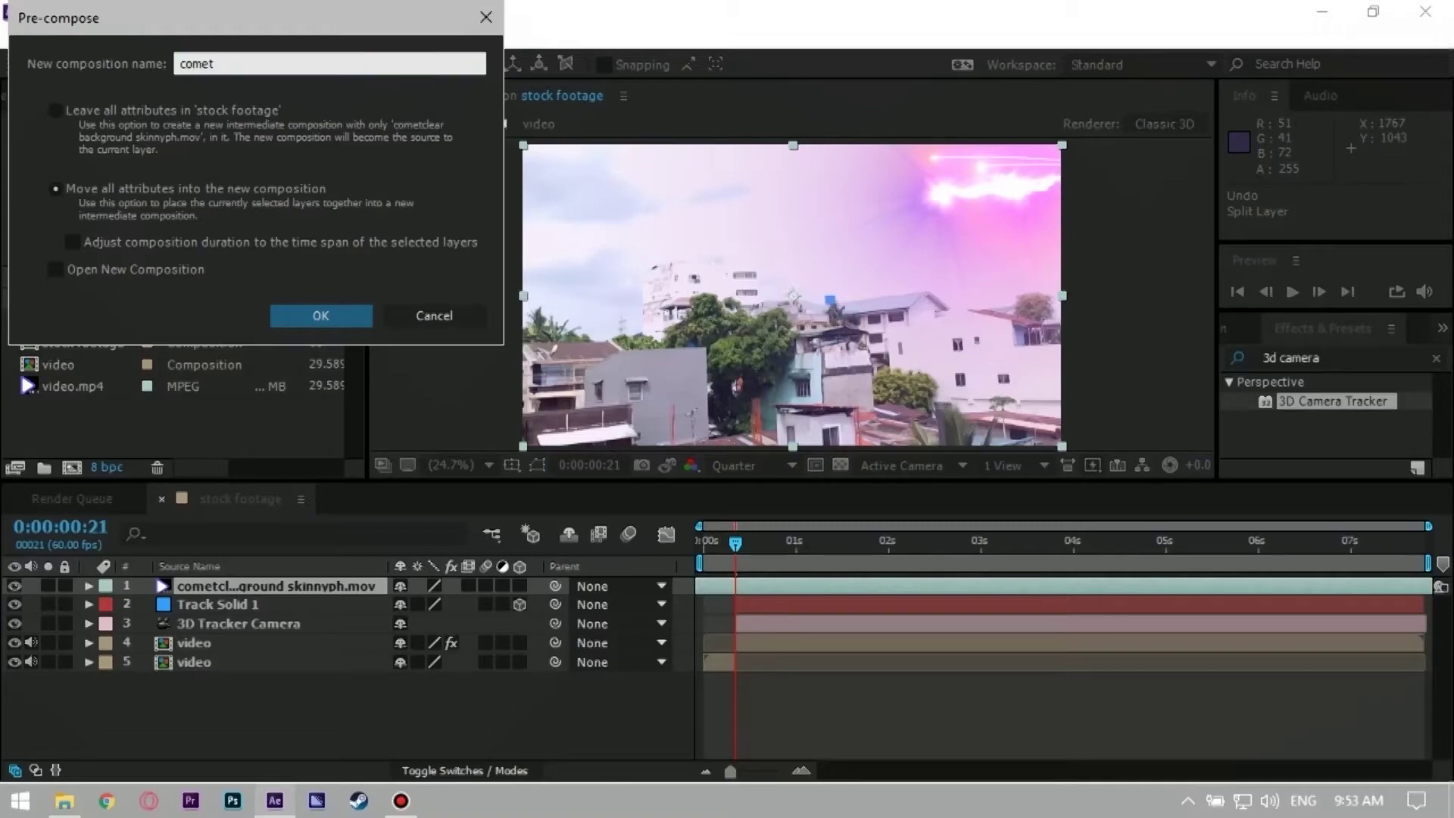
pyautogui.press('Return')
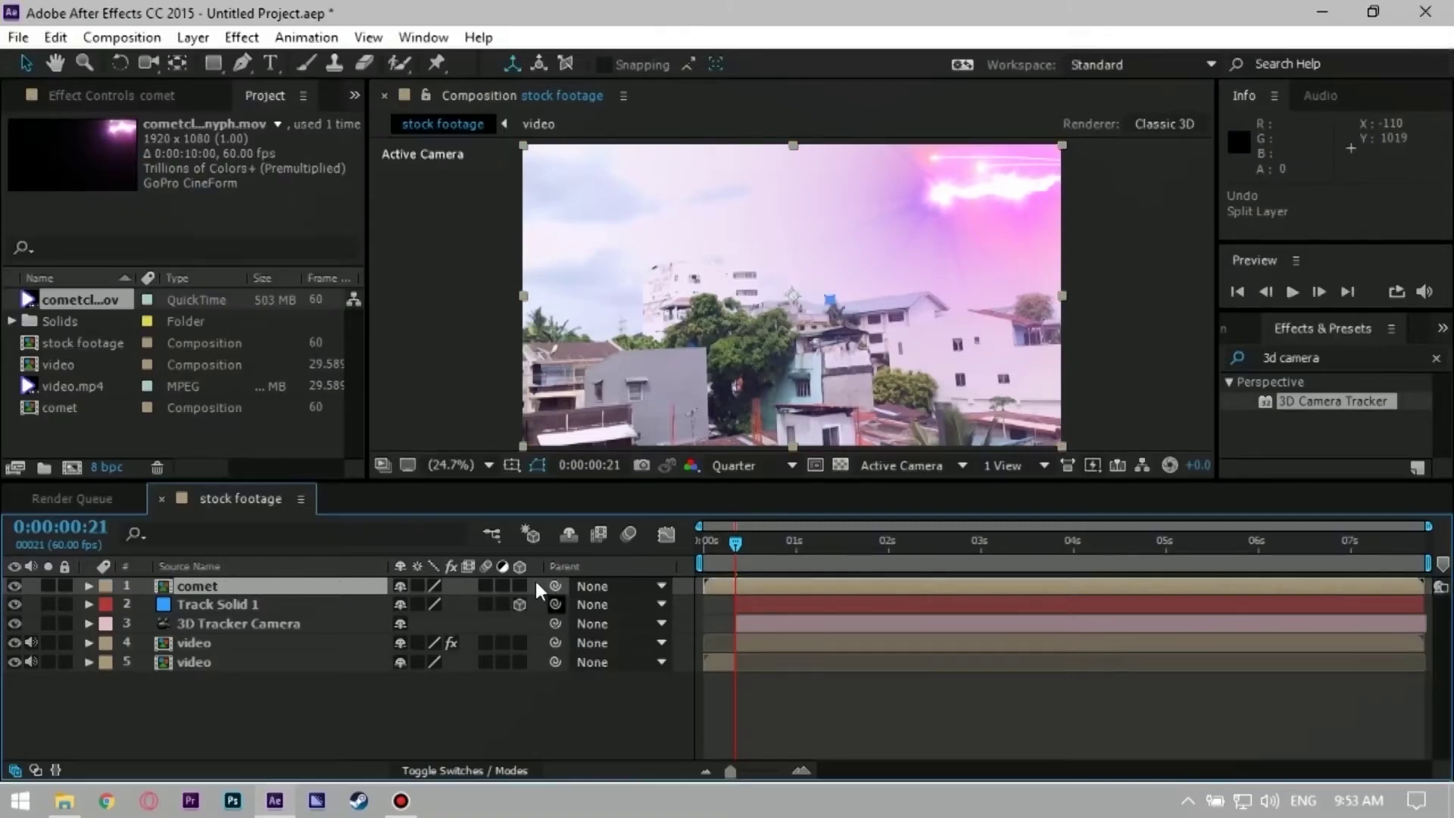
pyautogui.click(520, 585)
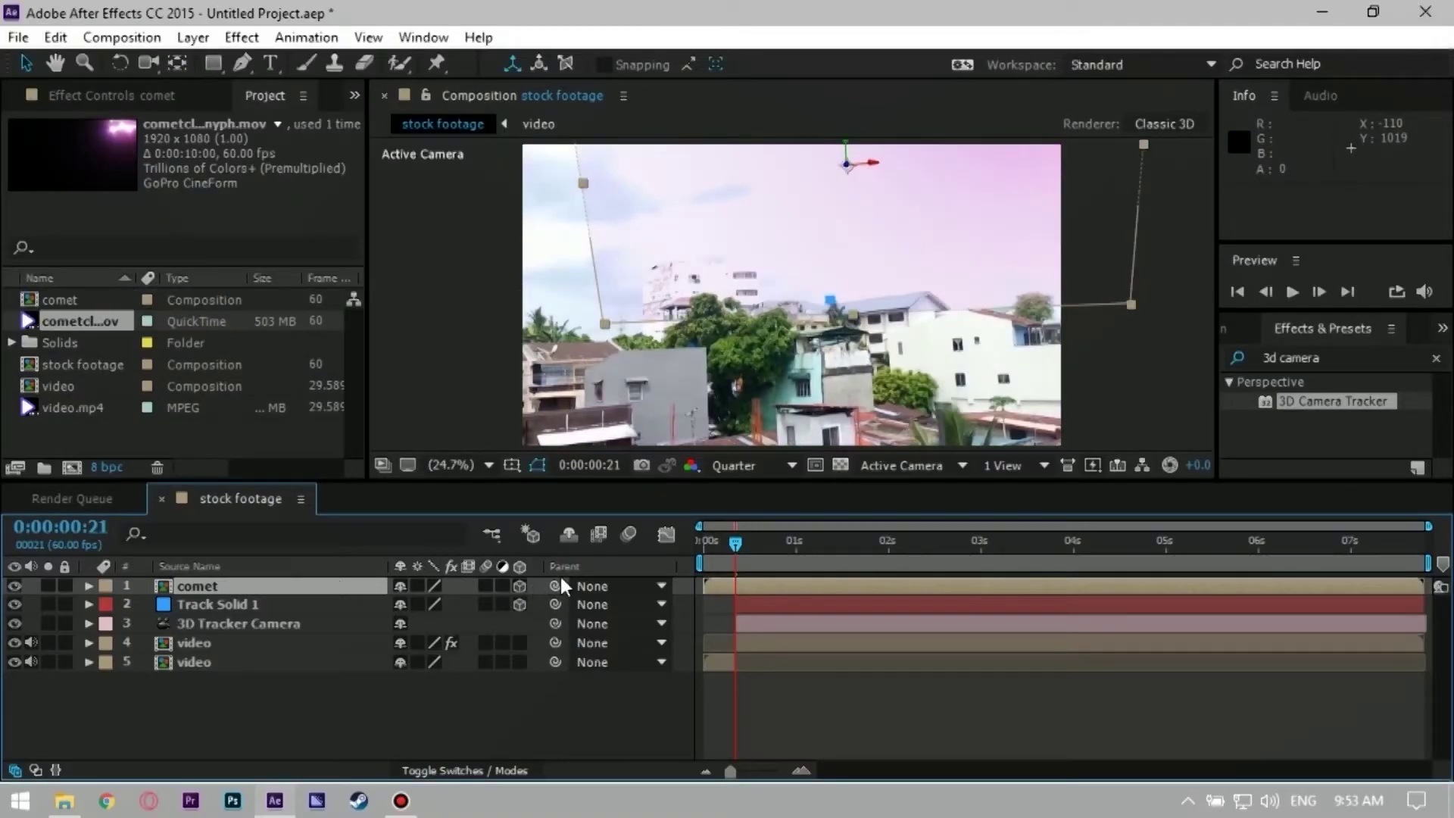
# Step: Parent the comet layer to Track Solid 1
pyautogui.moveTo(562, 567)
pyautogui.mouseDown()
pyautogui.moveTo(478, 590)
pyautogui.moveTo(537, 598)
pyautogui.mouseUp()
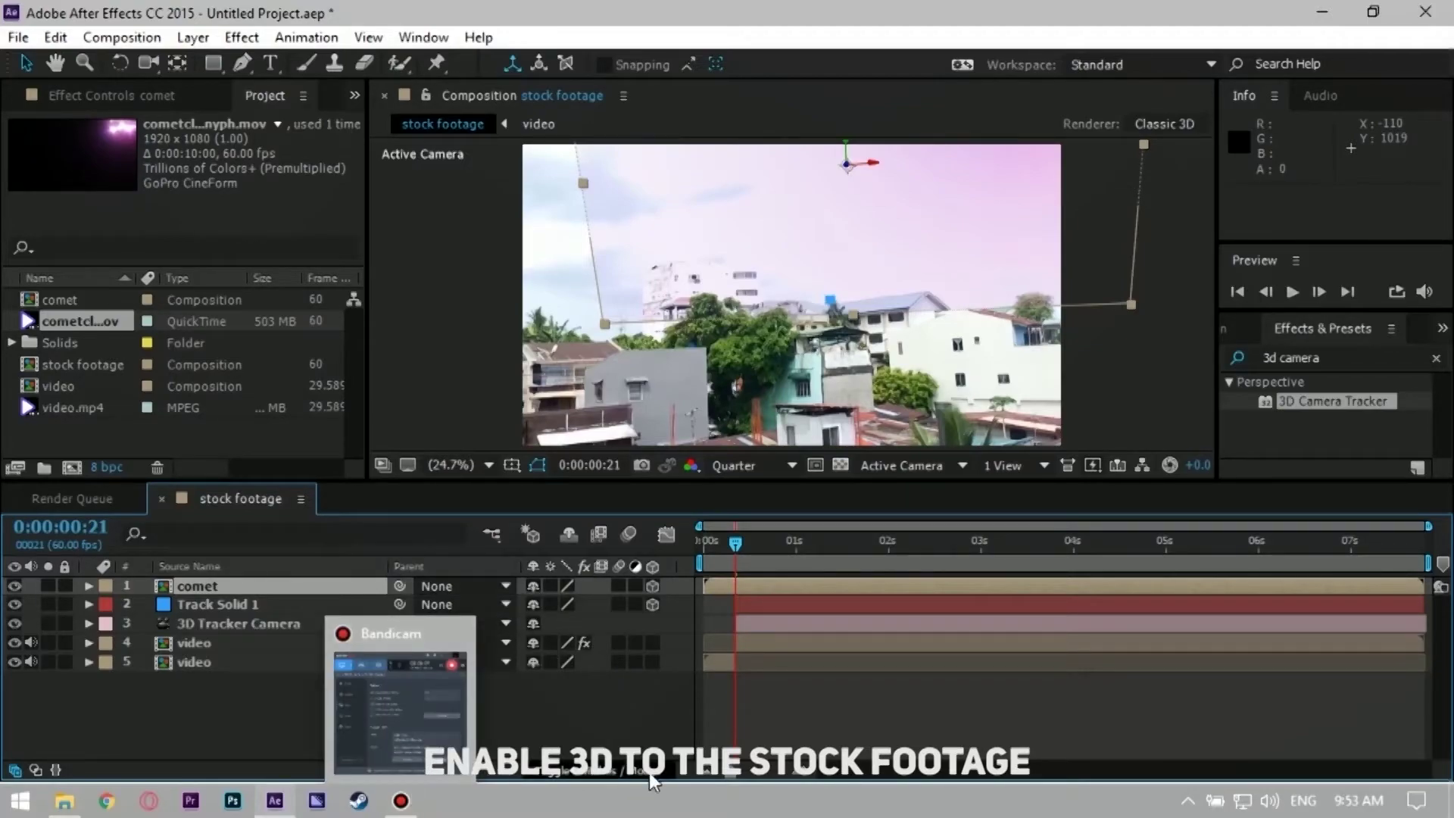
pyautogui.moveTo(580, 568); pyautogui.dragTo(564, 591)
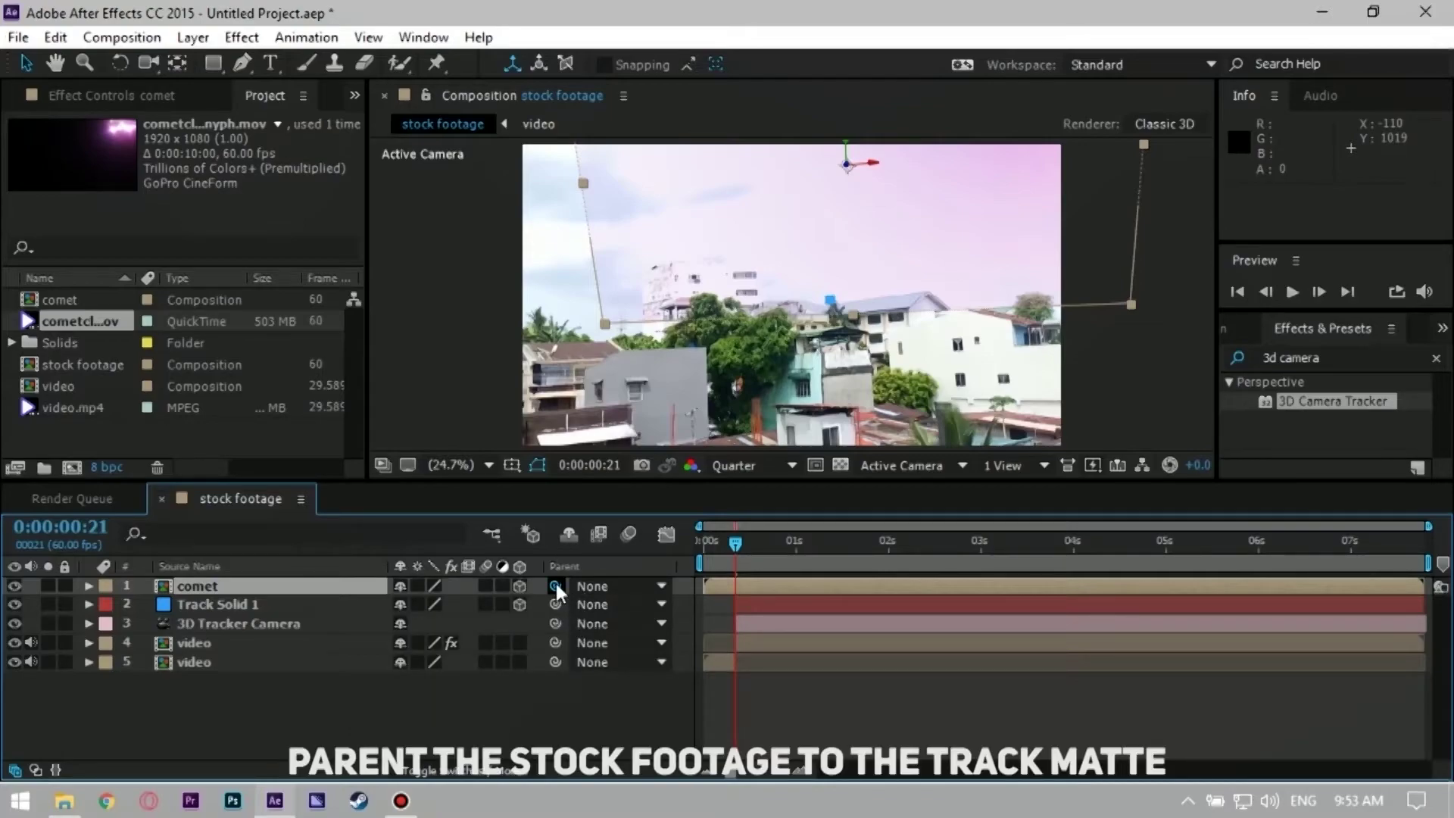
pyautogui.moveTo(556, 588); pyautogui.dragTo(272, 605)
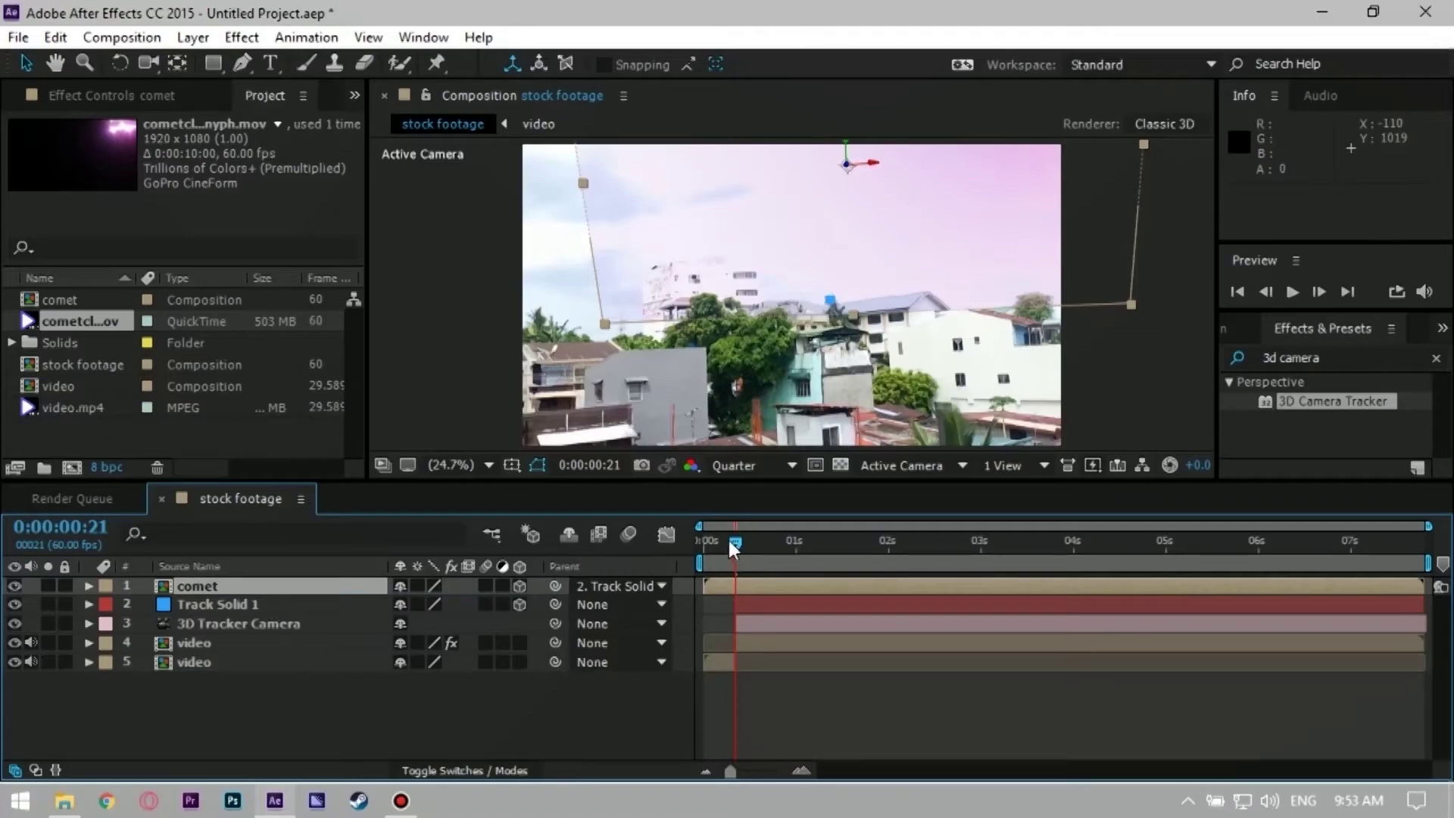
# Step: Scale the comet layer to 126% and check it at 0:00:04:14
pyautogui.moveTo(733, 547); pyautogui.dragTo(828, 554)
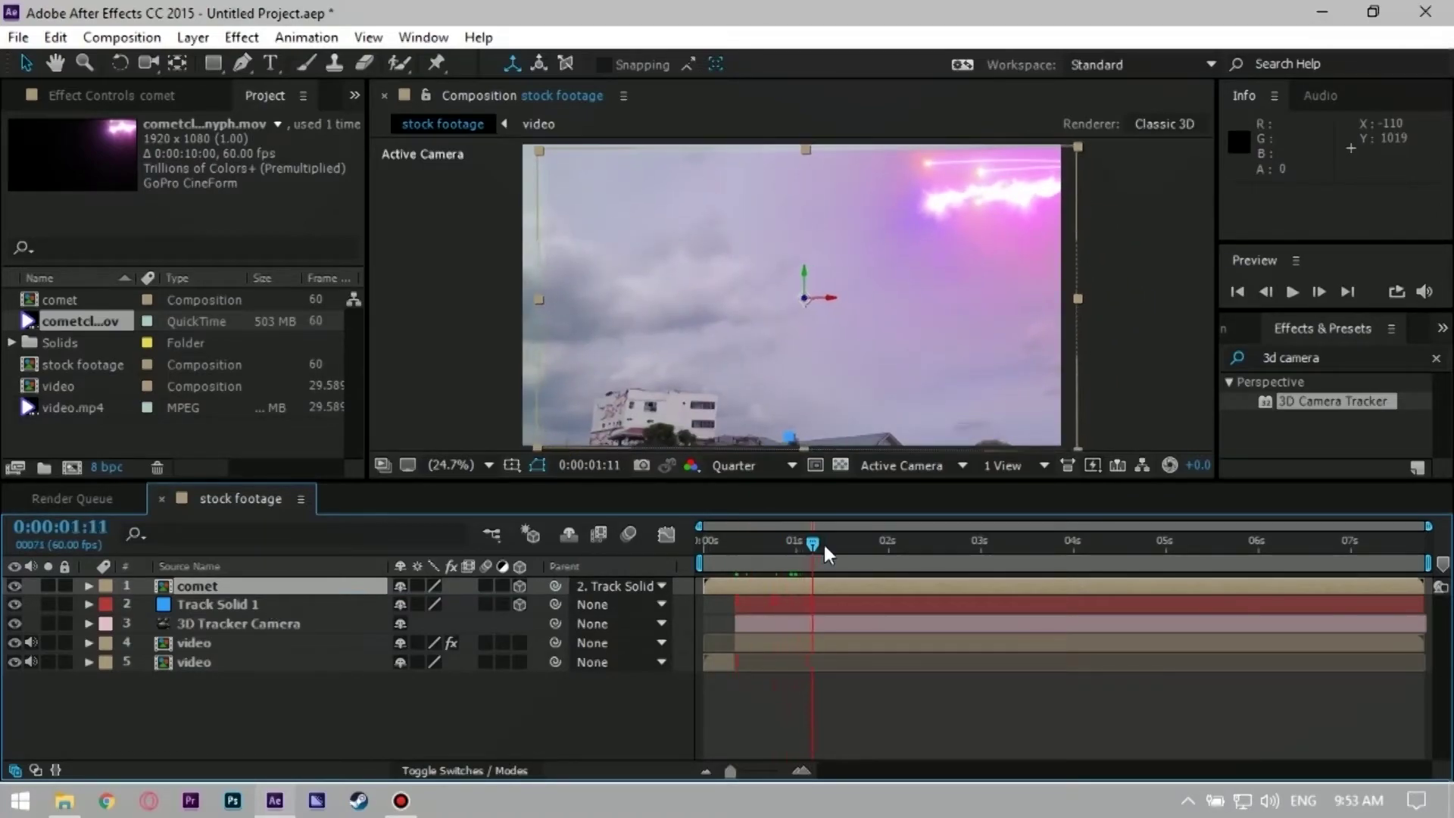
pyautogui.click(186, 587)
pyautogui.press('s')
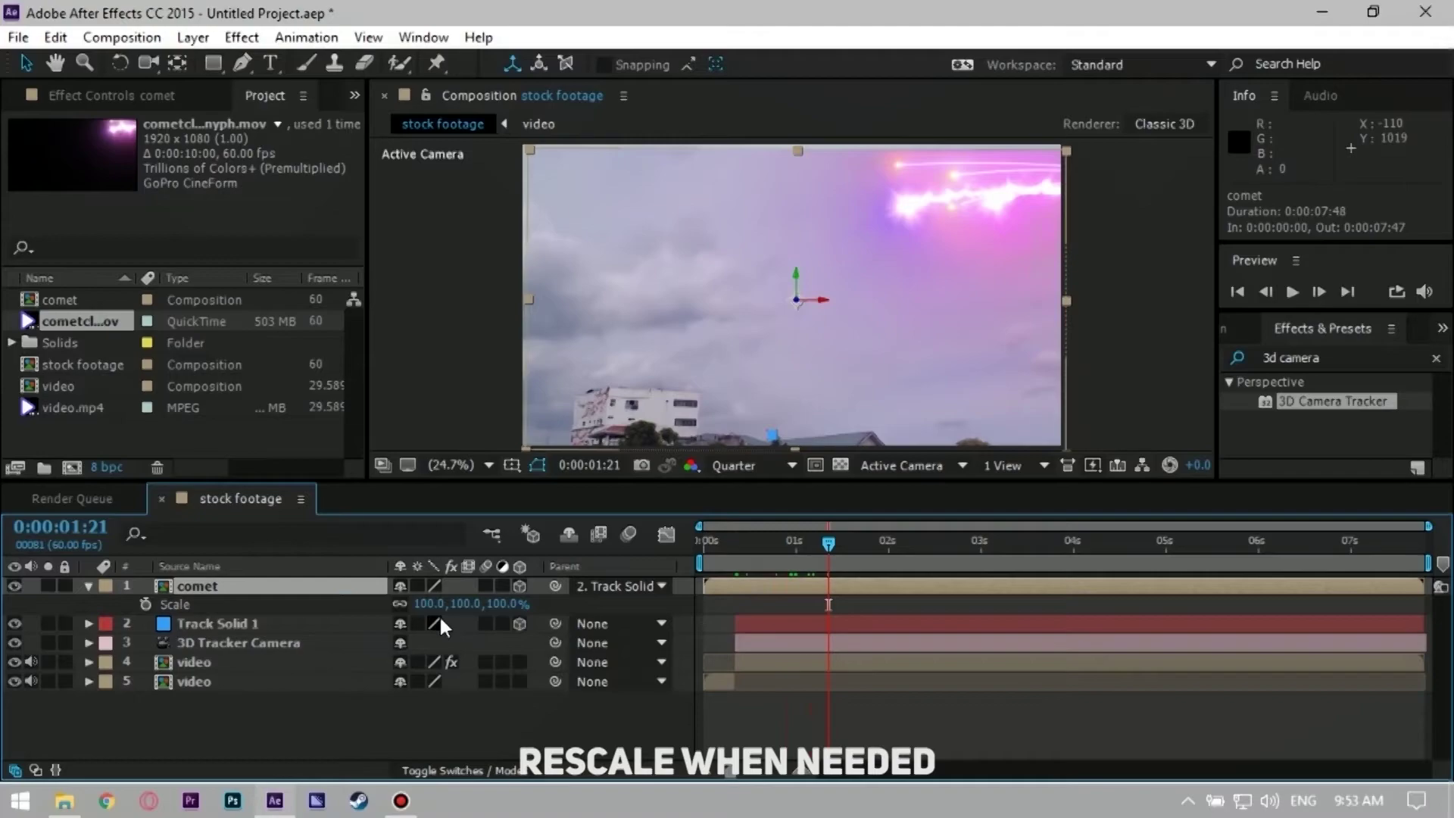
pyautogui.moveTo(458, 608); pyautogui.dragTo(477, 608)
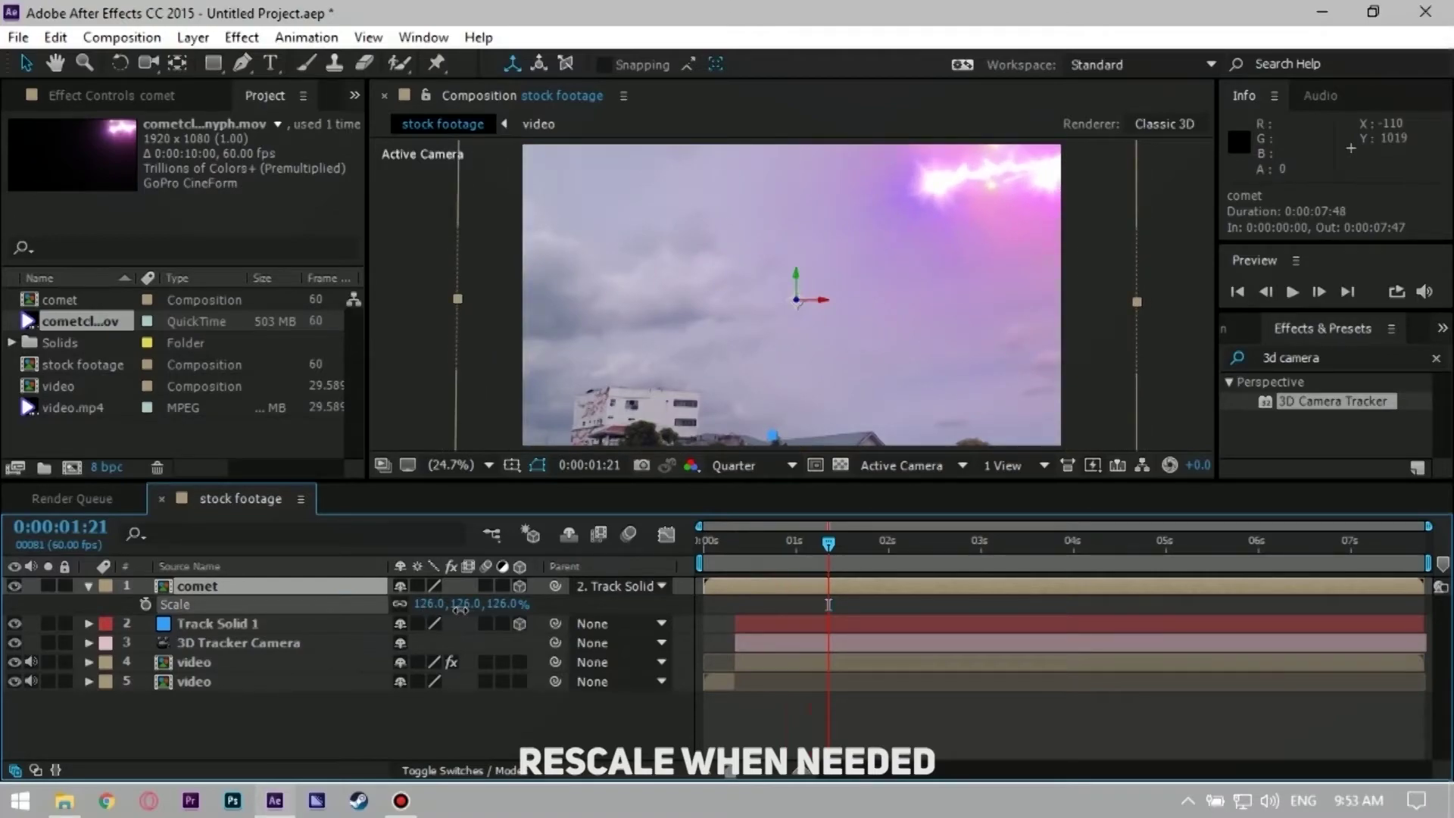
pyautogui.moveTo(828, 555); pyautogui.dragTo(1095, 530)
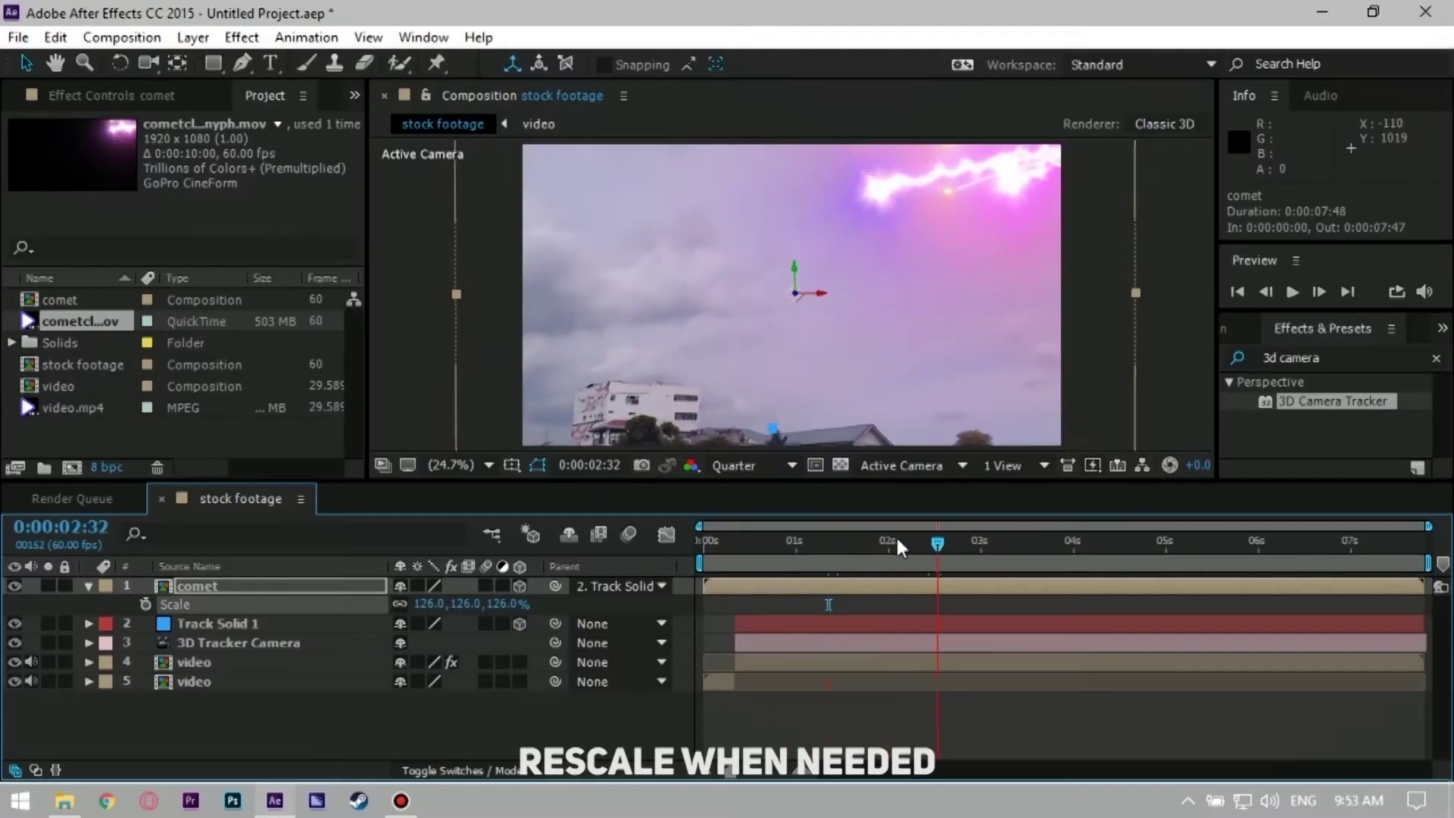
# Step: Set Track Solid 1's Material Options Casts Shadows to Only, then collapse the layer
pyautogui.click(227, 624)
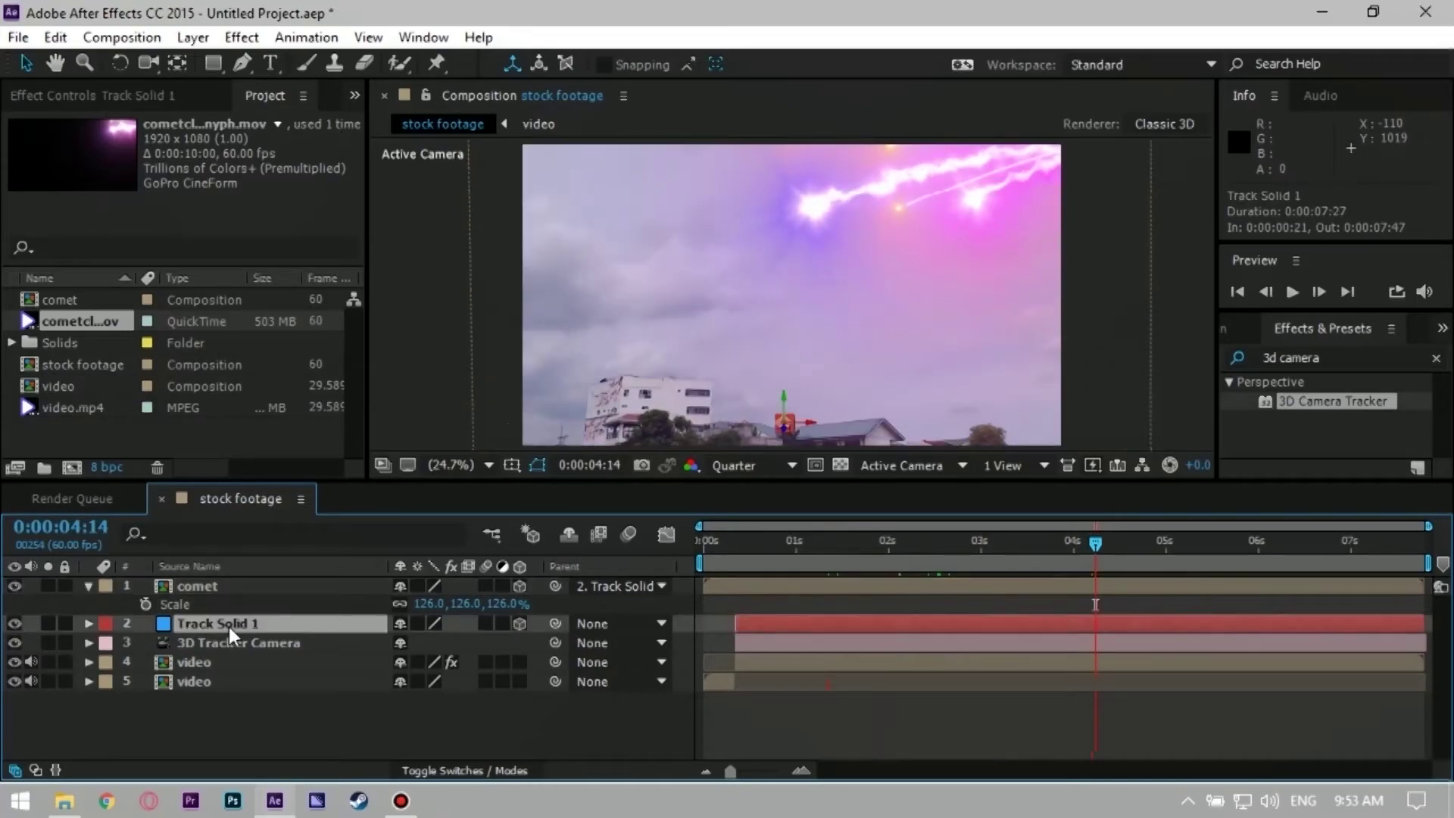
pyautogui.click(439, 413)
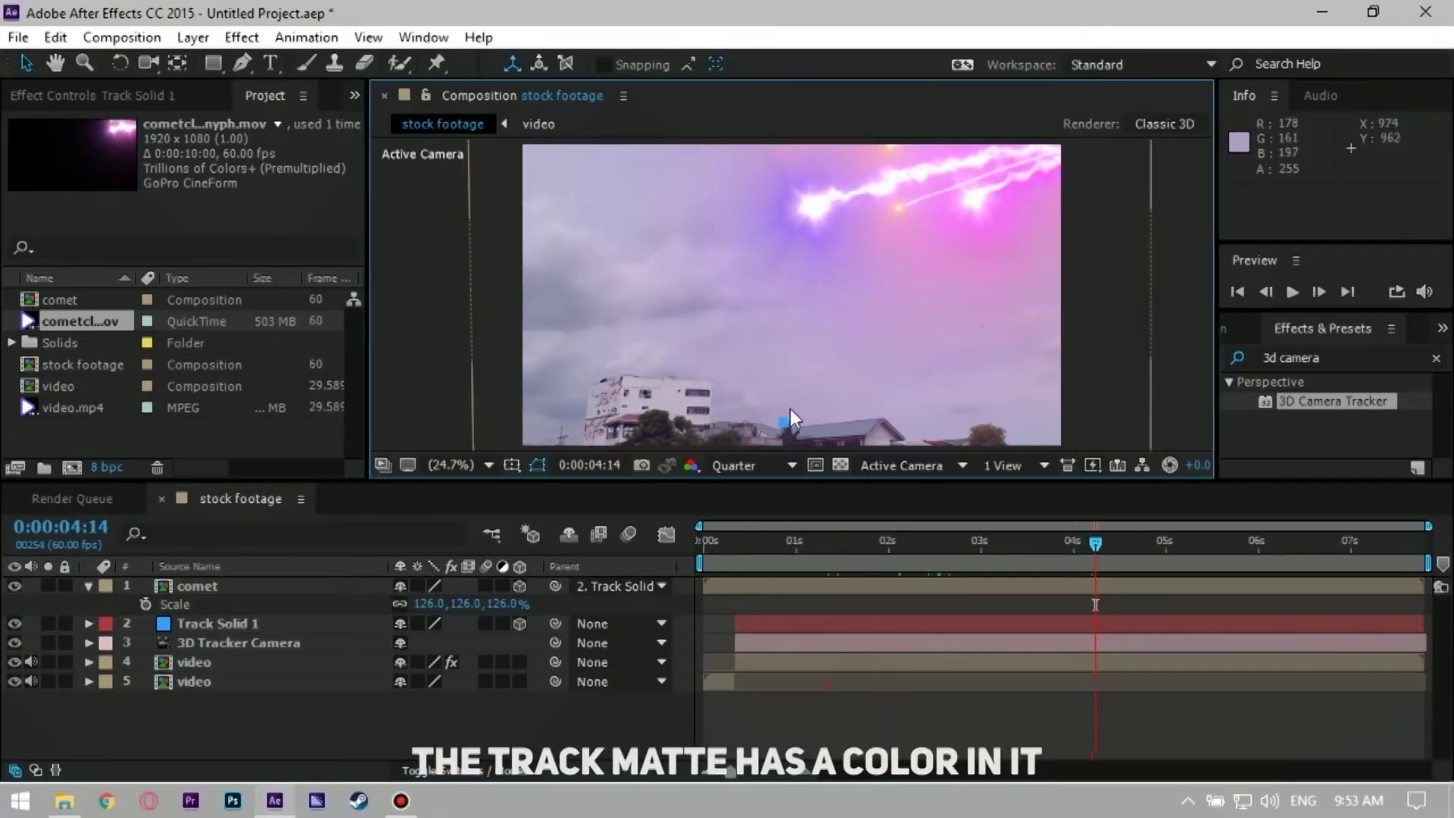
pyautogui.click(212, 626)
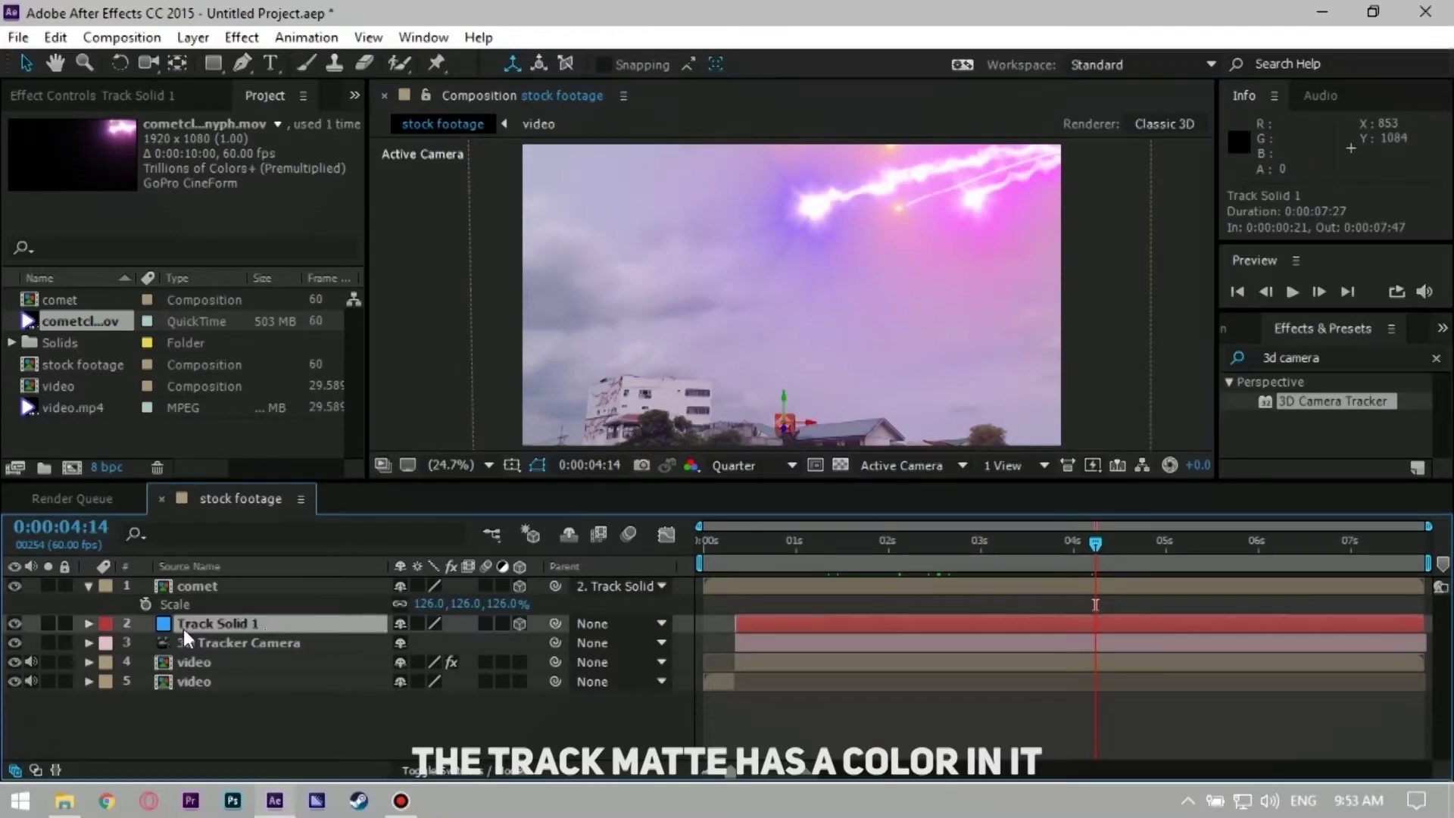
pyautogui.click(88, 624)
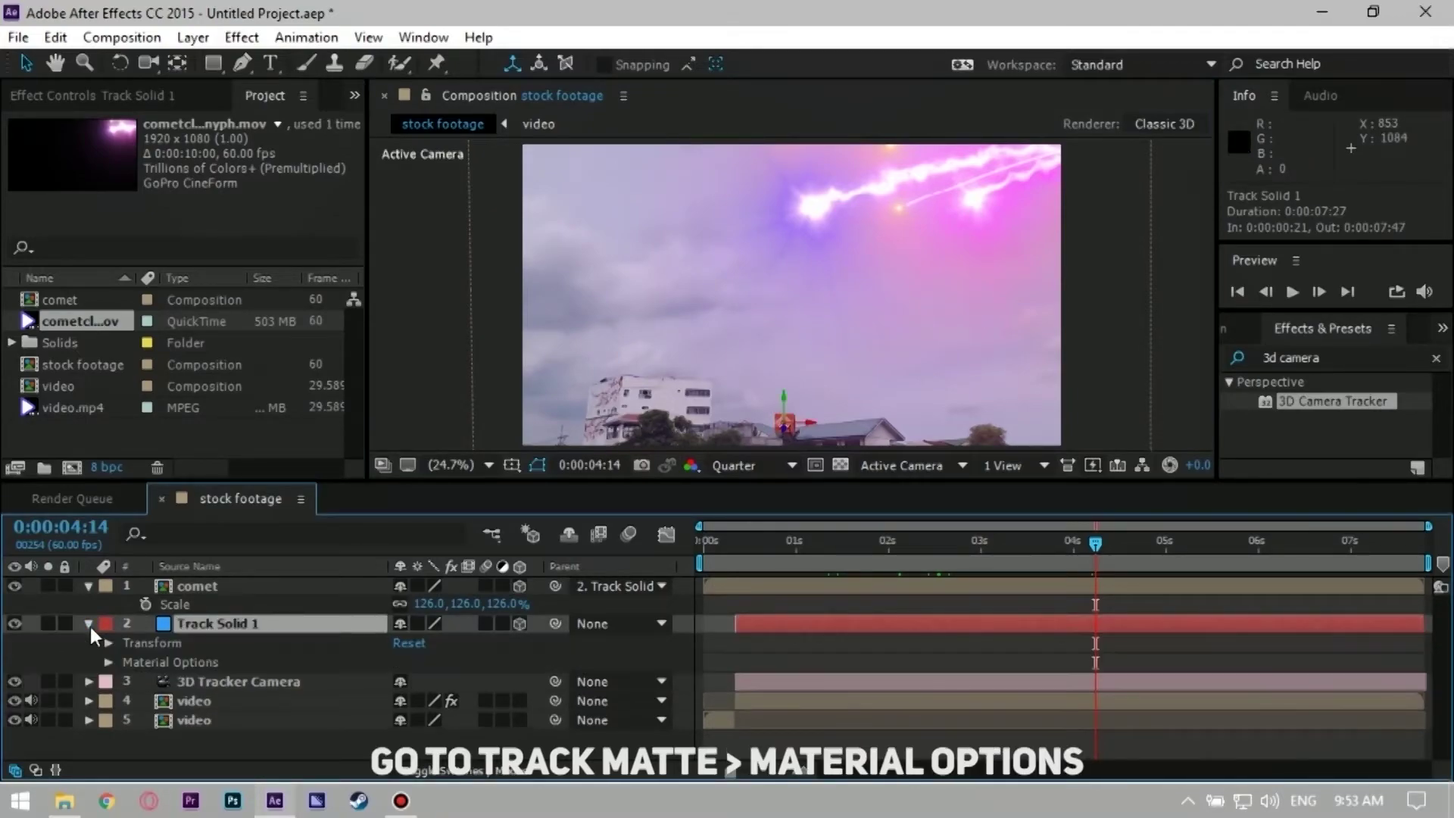
pyautogui.click(109, 664)
pyautogui.scroll(-2, 114, 669)
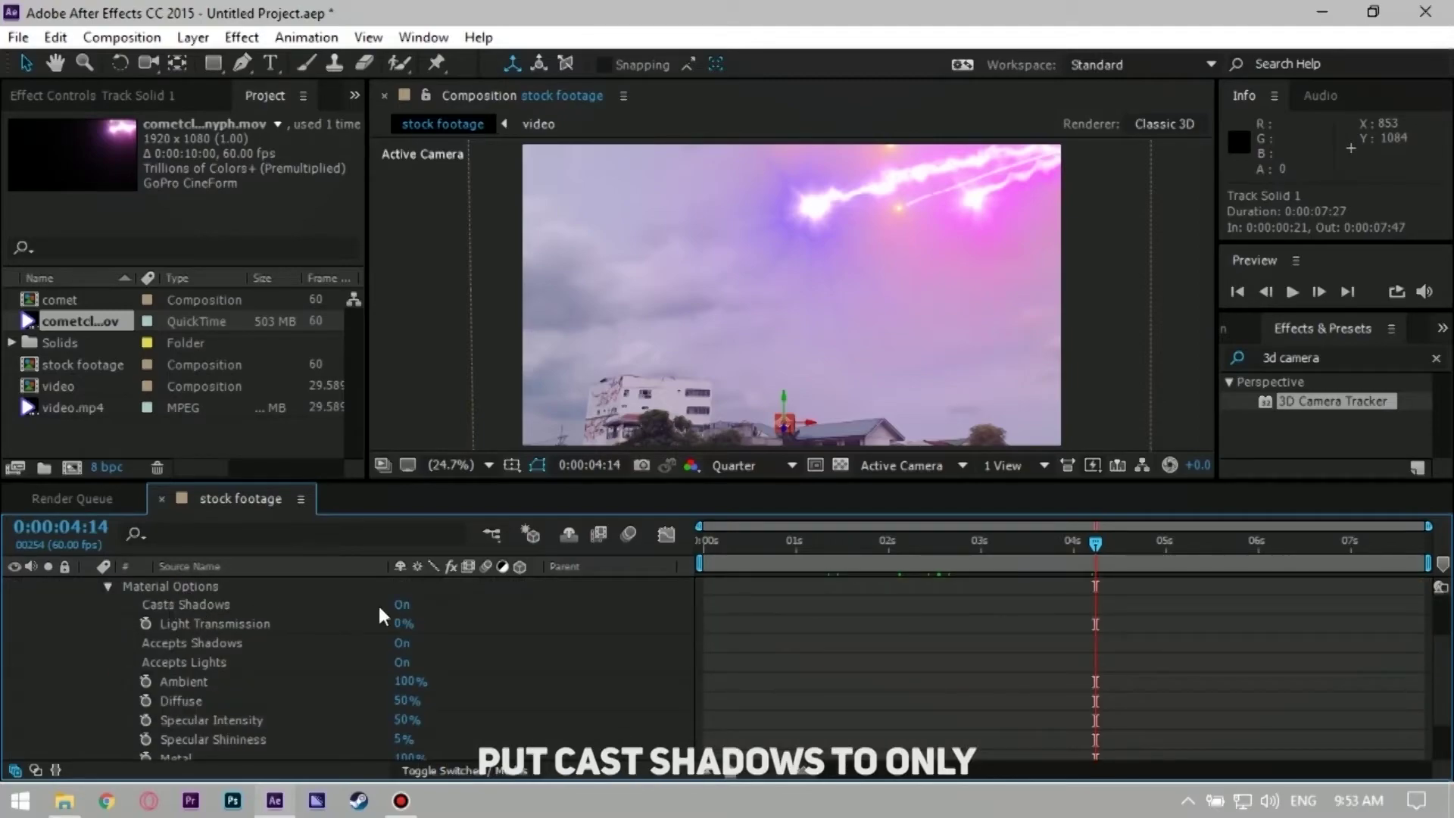
pyautogui.click(401, 607)
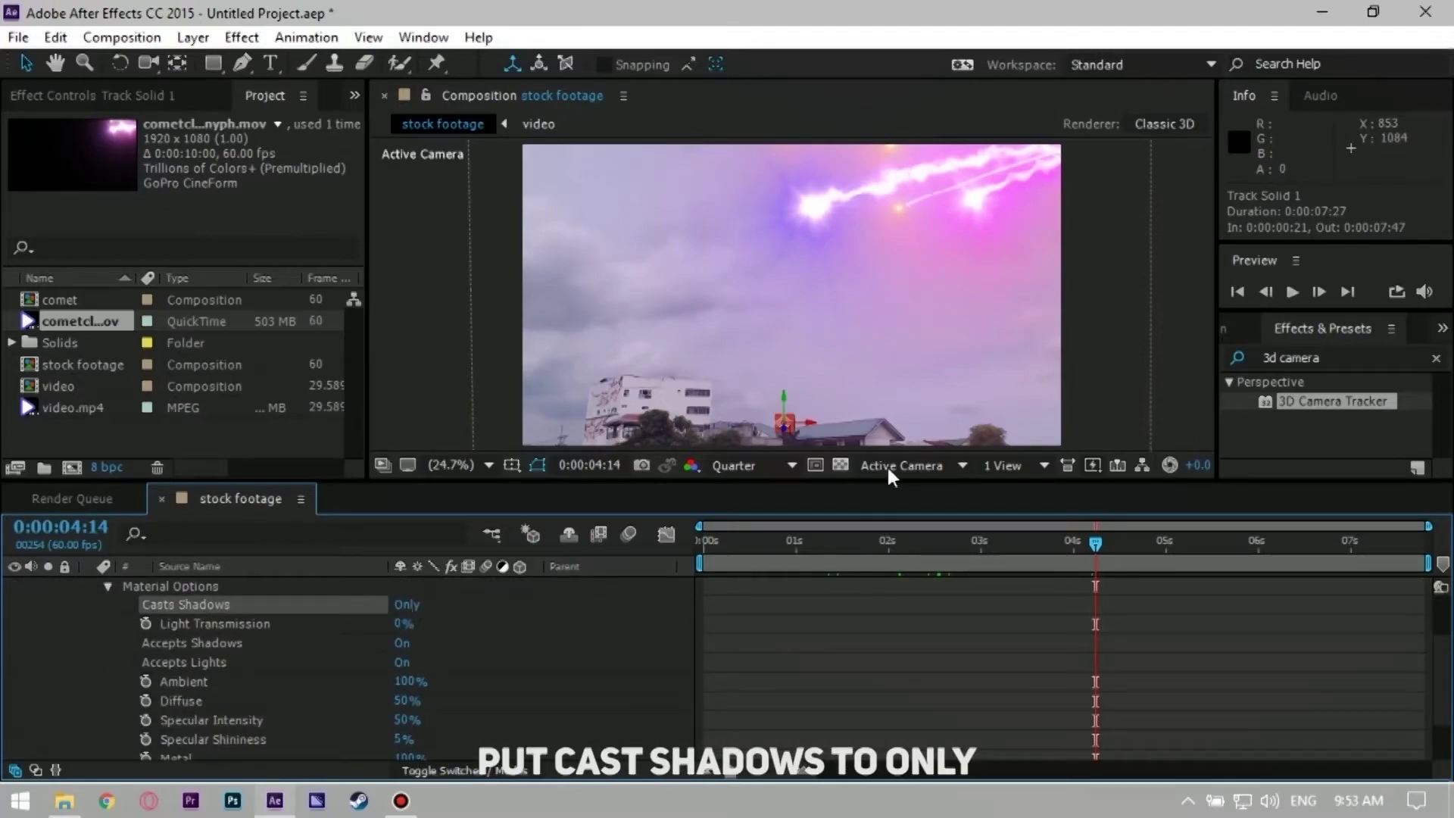
pyautogui.click(377, 322)
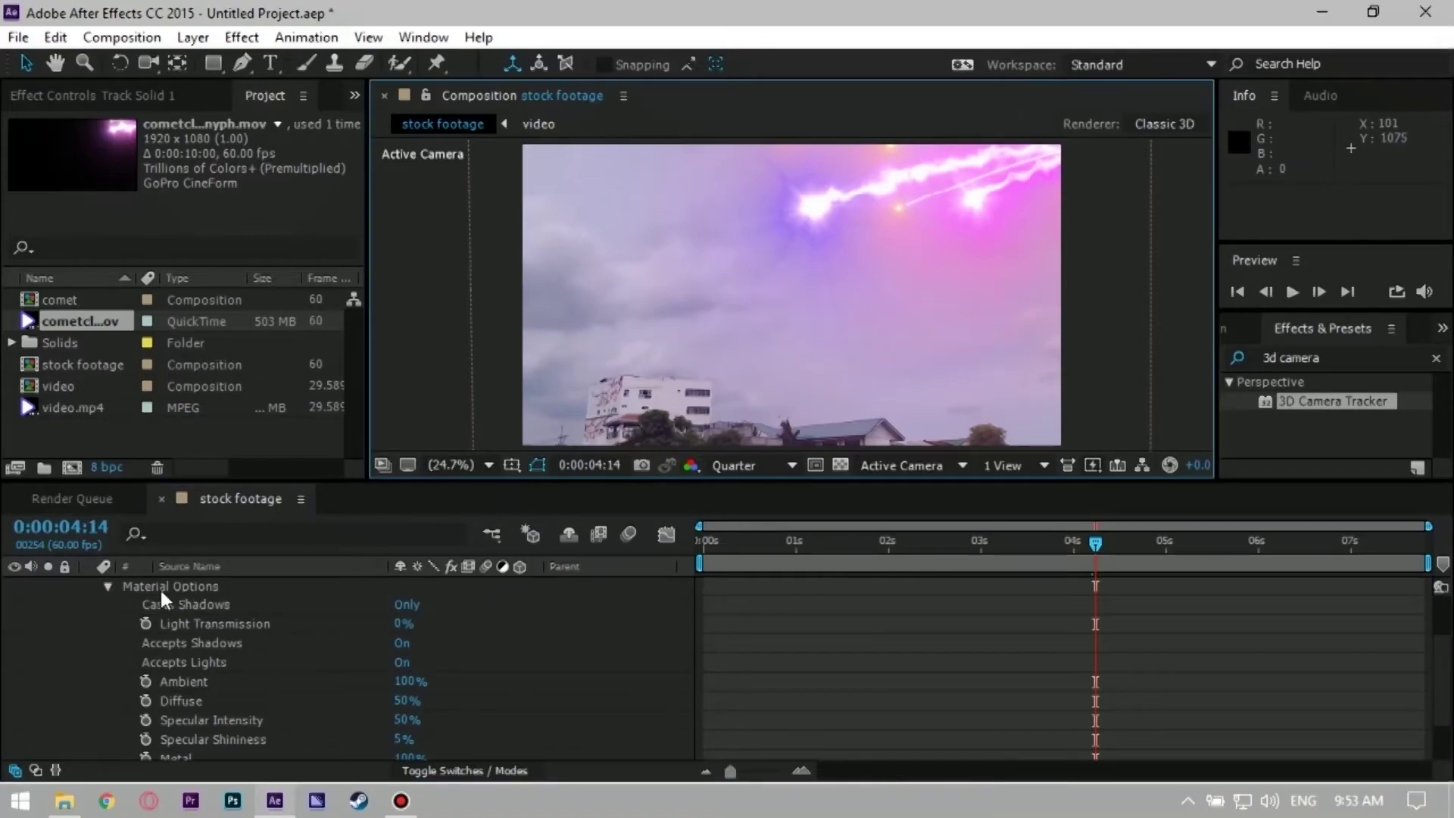
pyautogui.scroll(2, 106, 674)
pyautogui.click(88, 624)
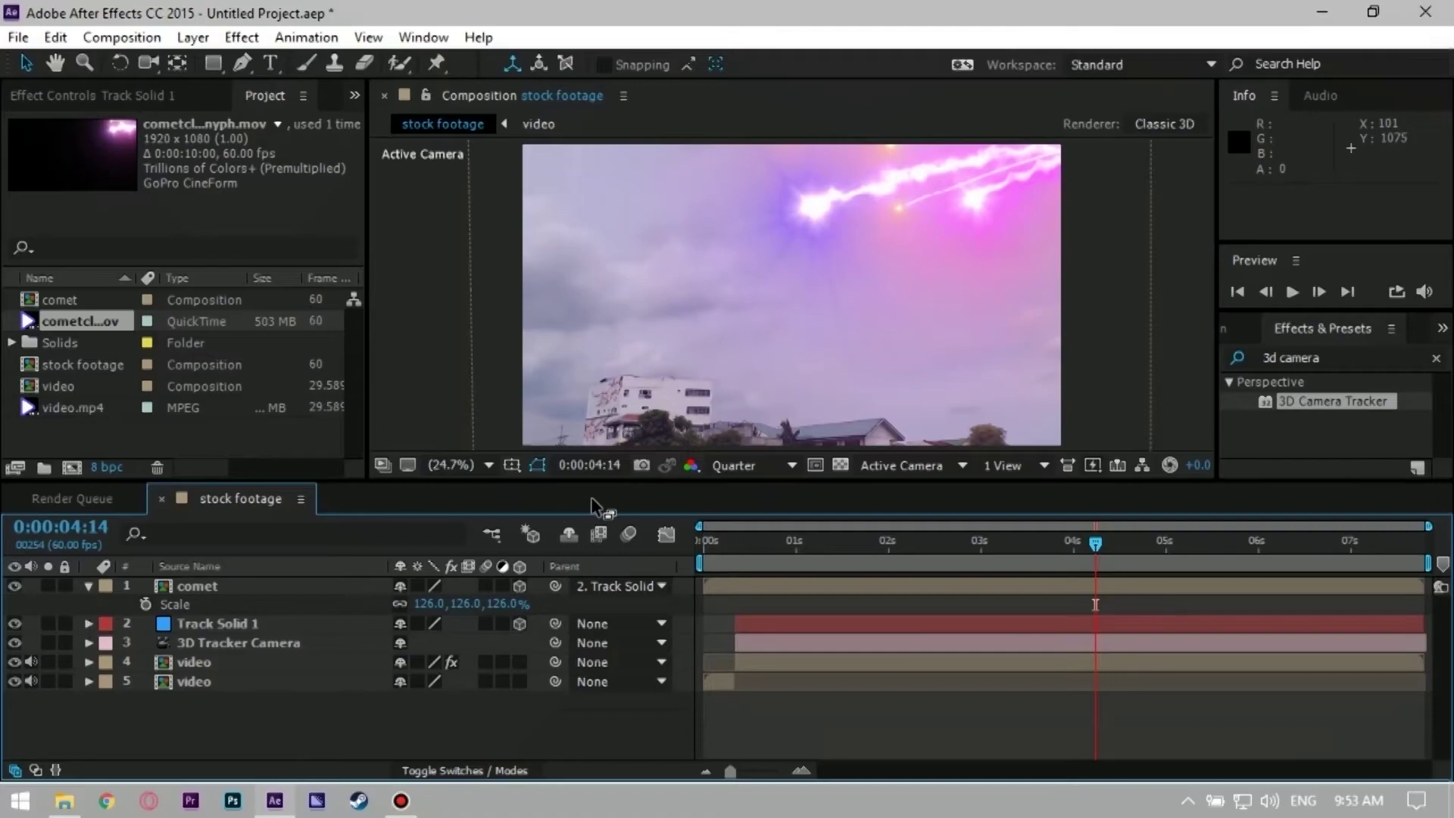
# Step: Split the comet layer at 0:00:00:19 so its opening frames can be dropped
pyautogui.press('space')
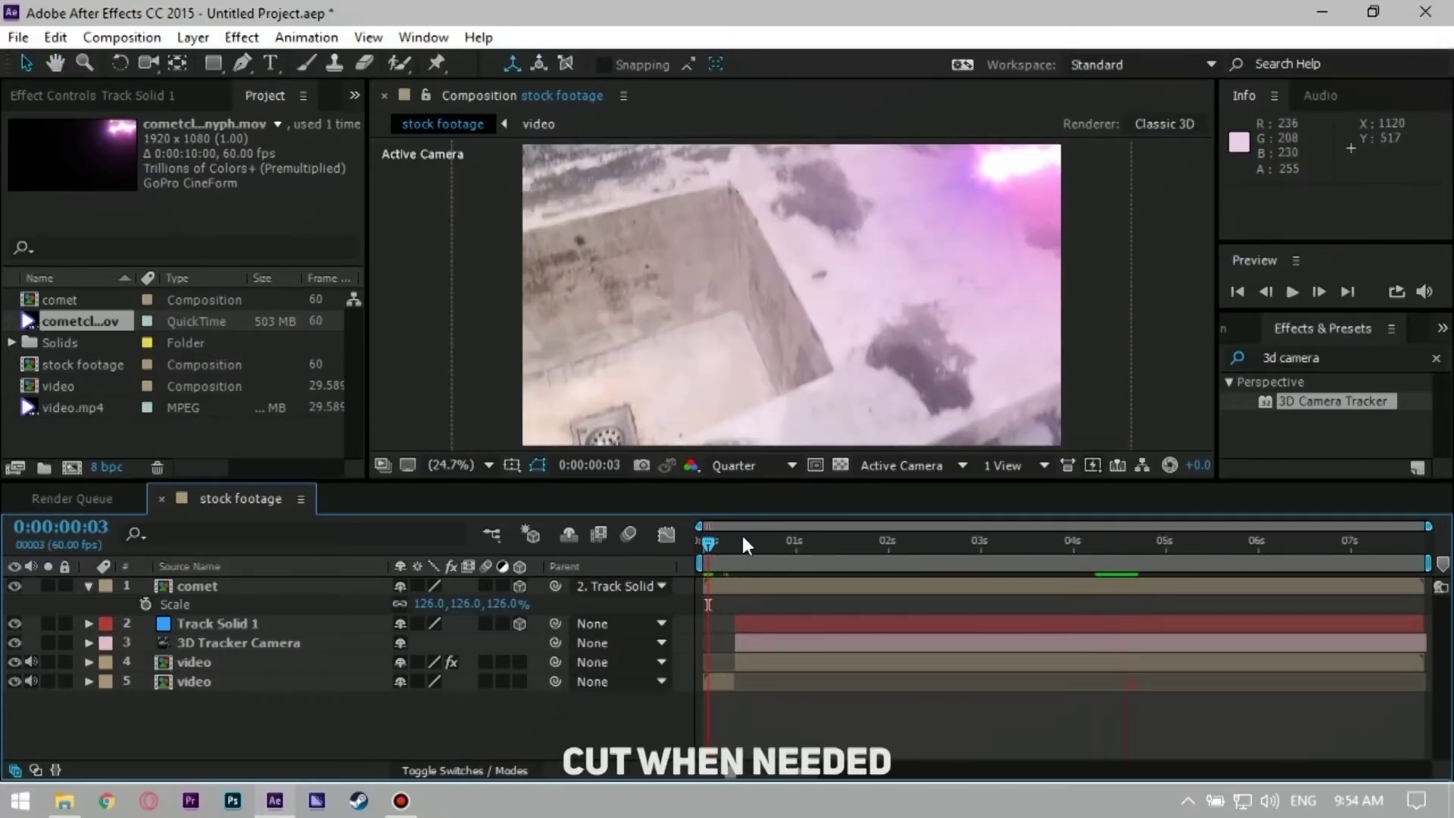
pyautogui.click(733, 539)
pyautogui.click(728, 581)
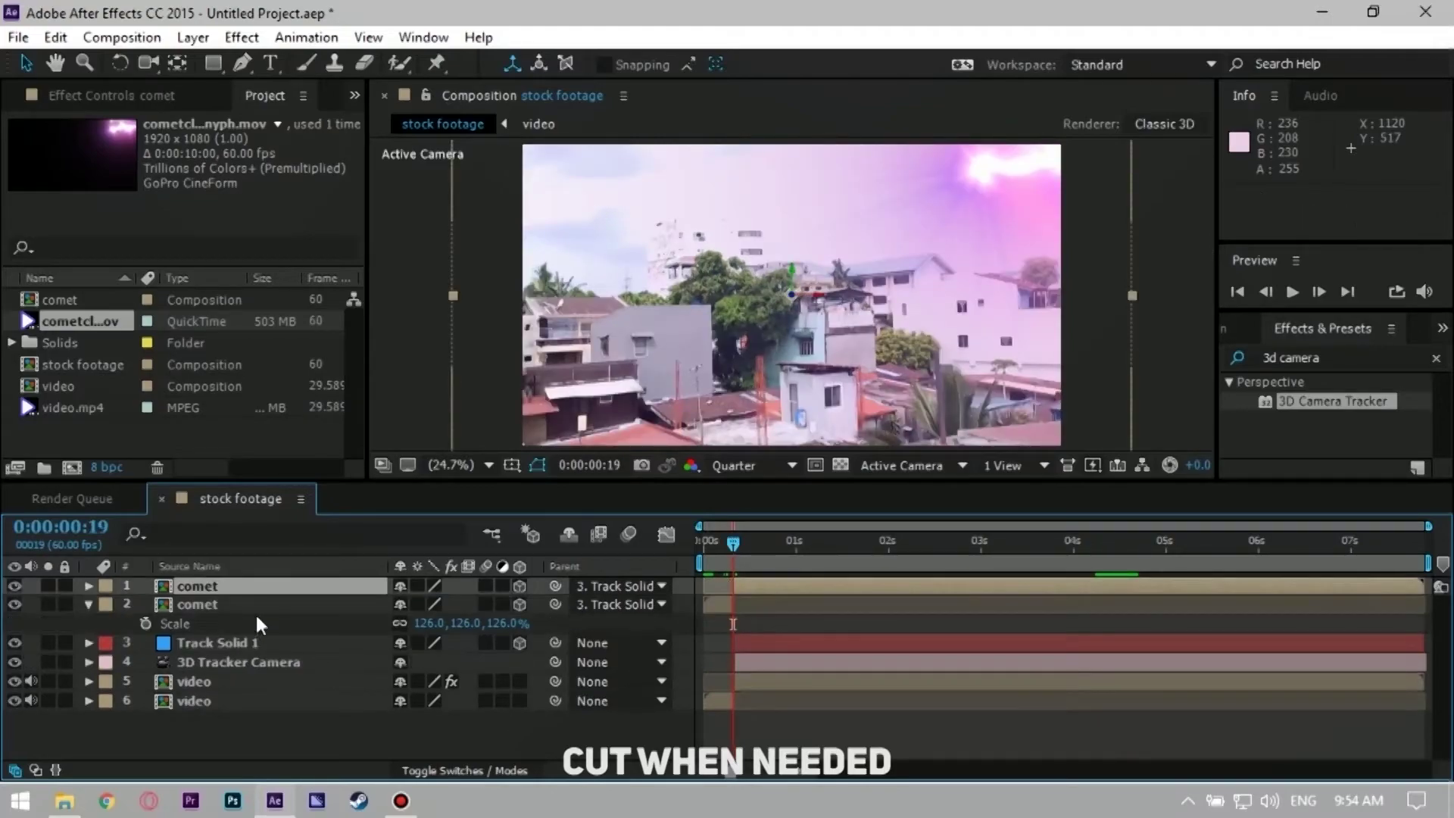
pyautogui.press('space')
pyautogui.press('space')
pyautogui.moveTo(743, 772); pyautogui.dragTo(778, 771)
pyautogui.click(992, 578)
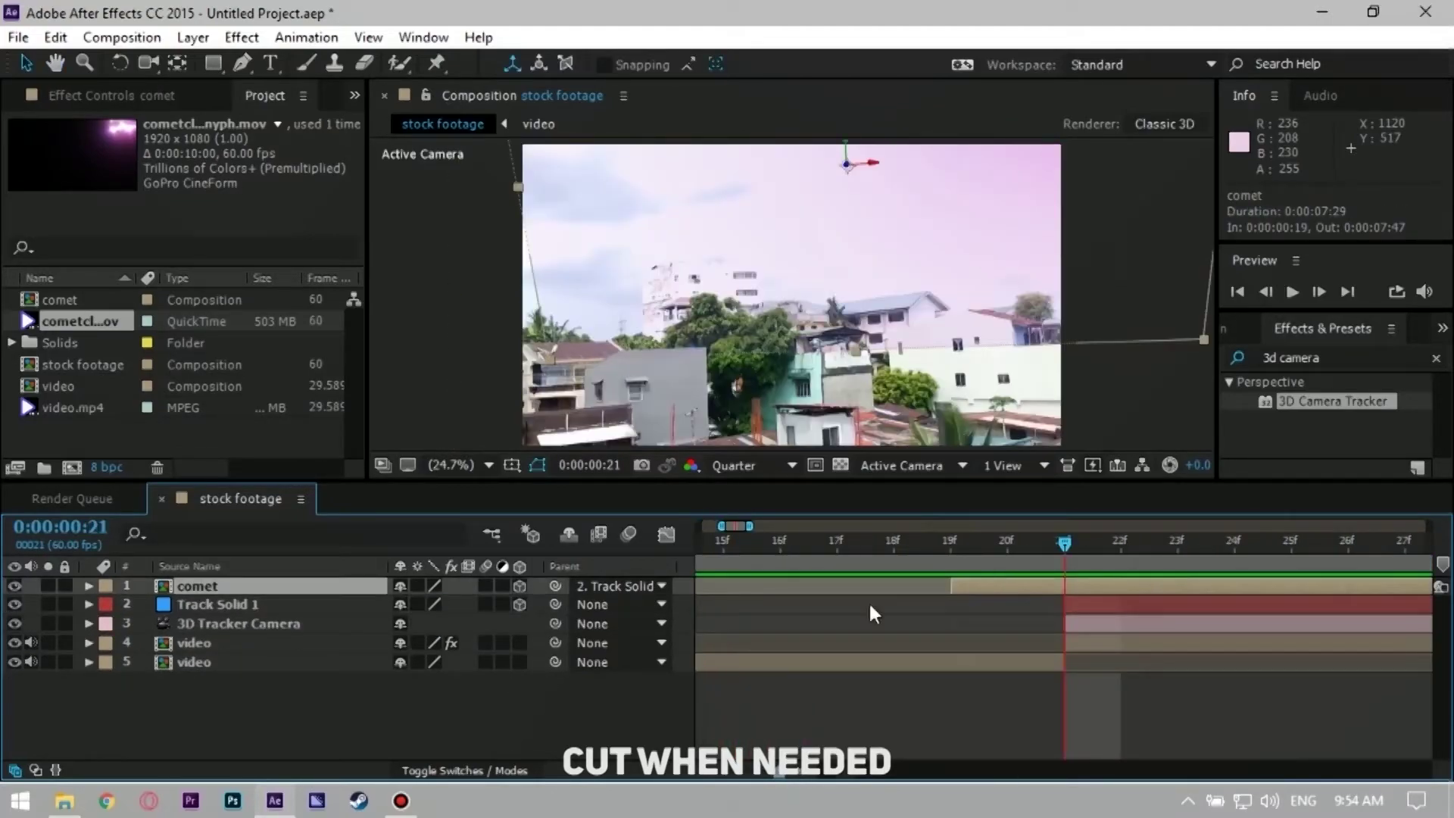
# Step: Preview the trimmed composition from the beginning with the comet starting at 0:19
pyautogui.hotkey('ctrl', 's')
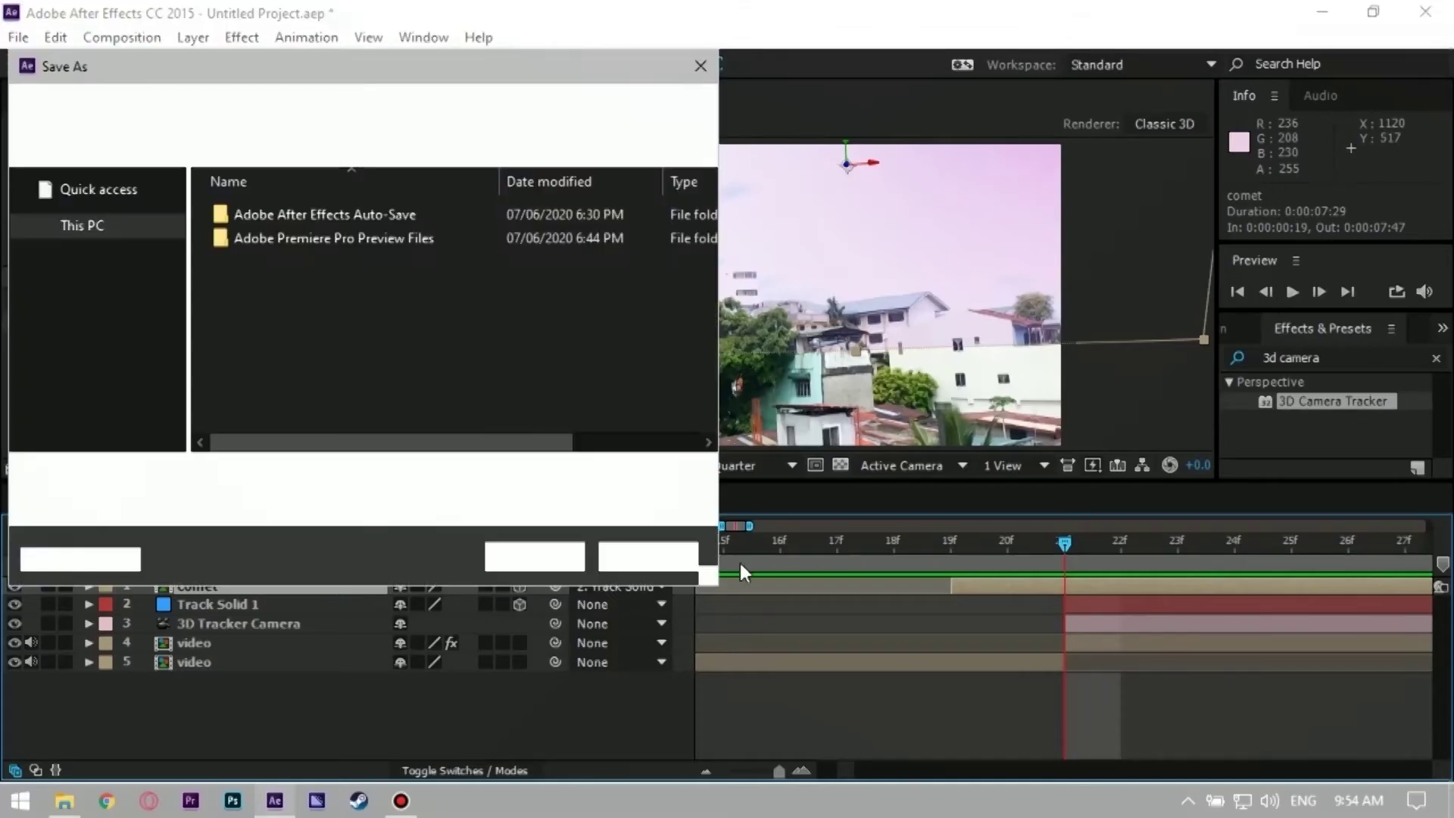
pyautogui.press('Escape')
pyautogui.click(706, 770)
pyautogui.click(707, 766)
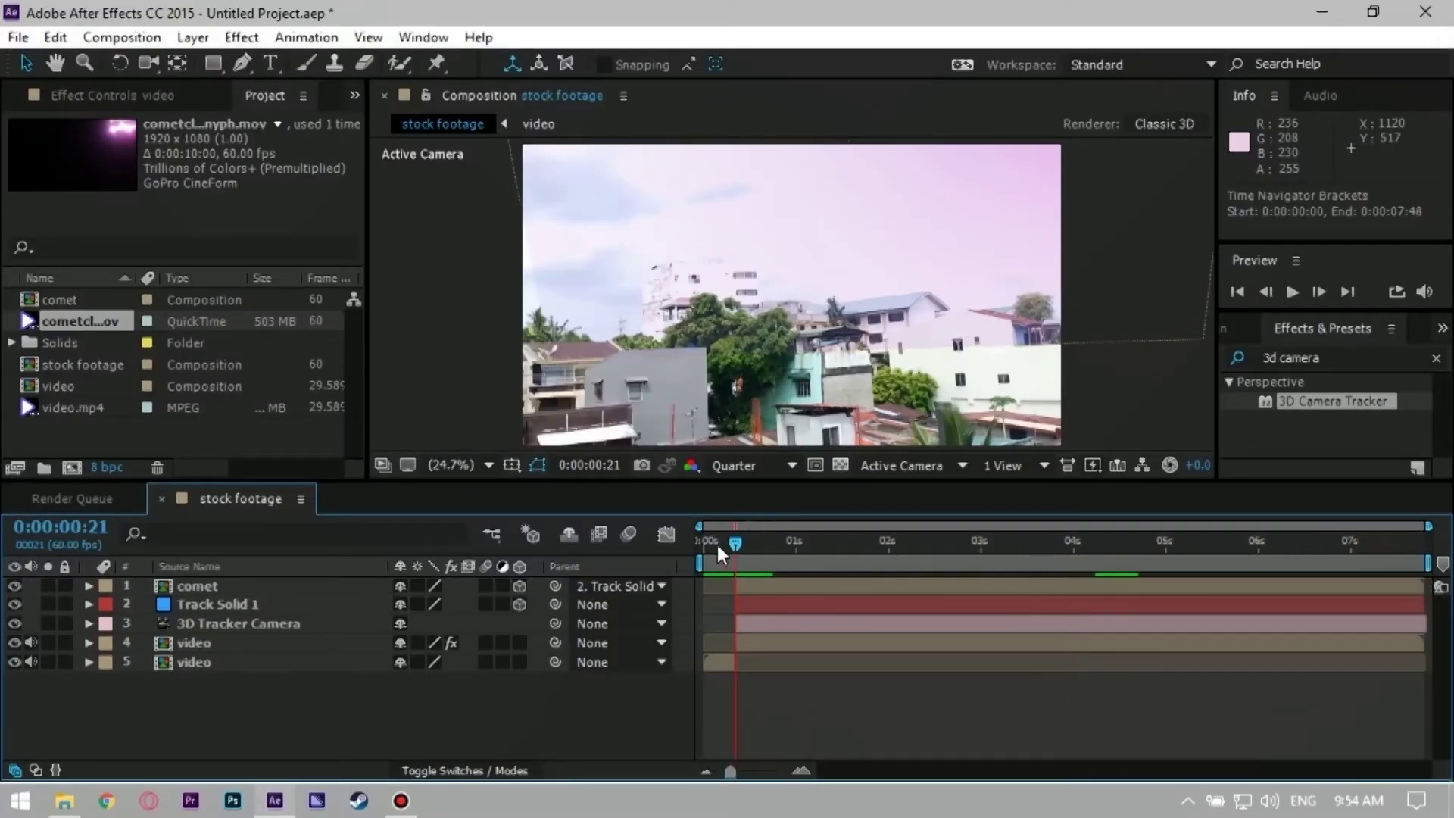
pyautogui.press('Home')
pyautogui.press('space')
pyautogui.click(265, 588)
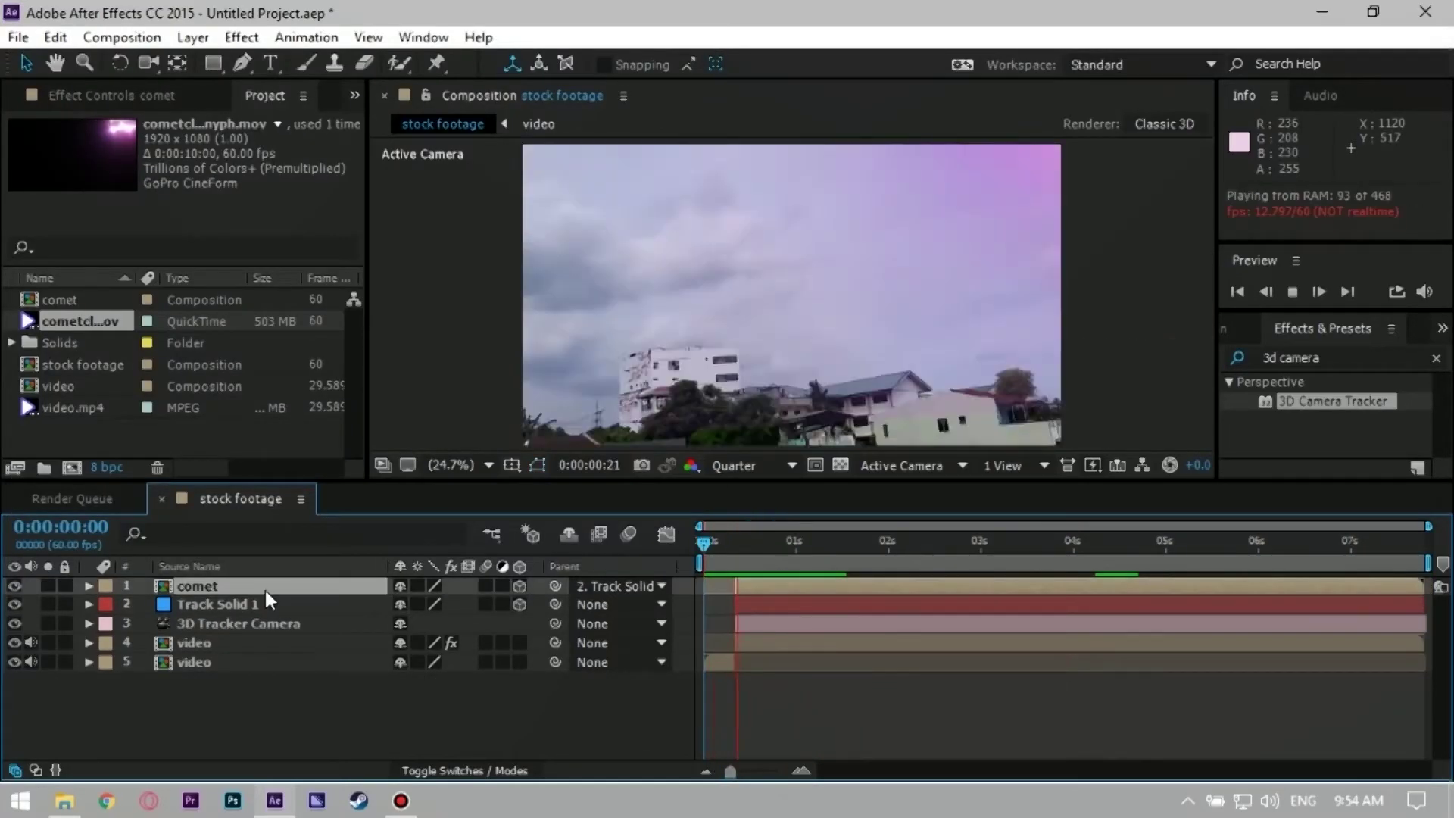
pyautogui.press('space')
# Step: Apply the Curves effect from Effects & Presets to the comet layer
pyautogui.click(1340, 347)
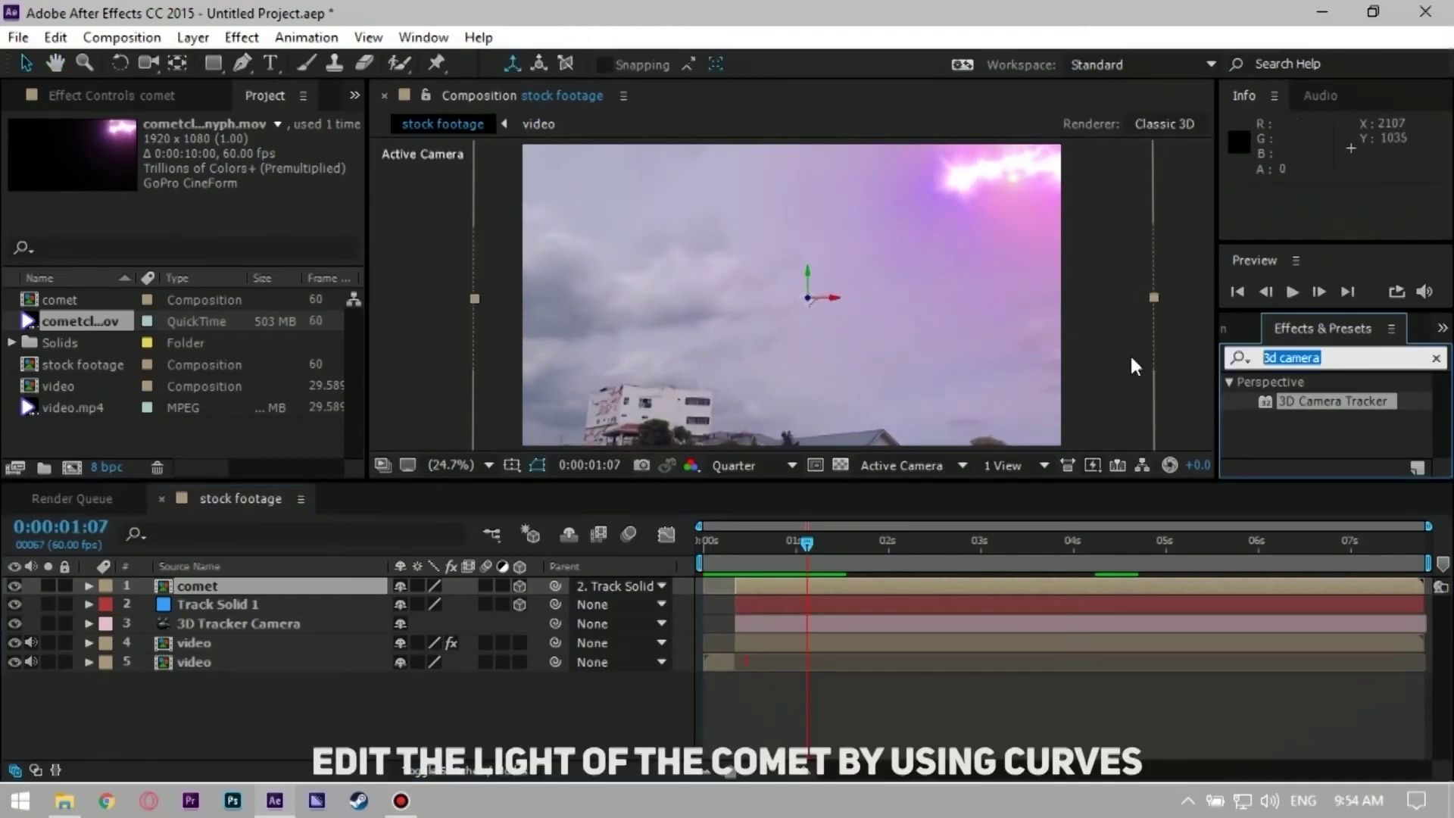
pyautogui.write('curves')
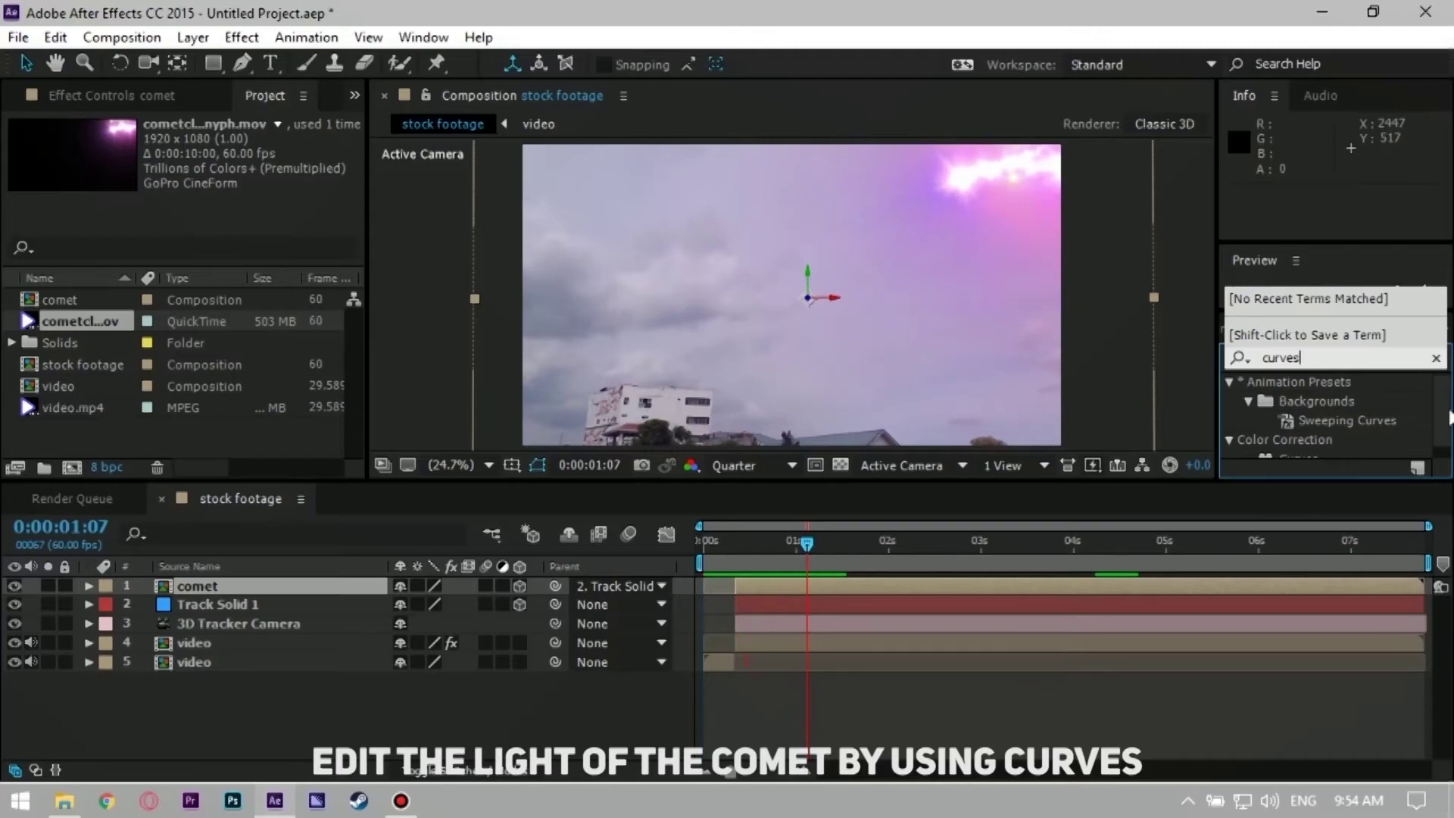
pyautogui.scroll(-1, 1420, 441)
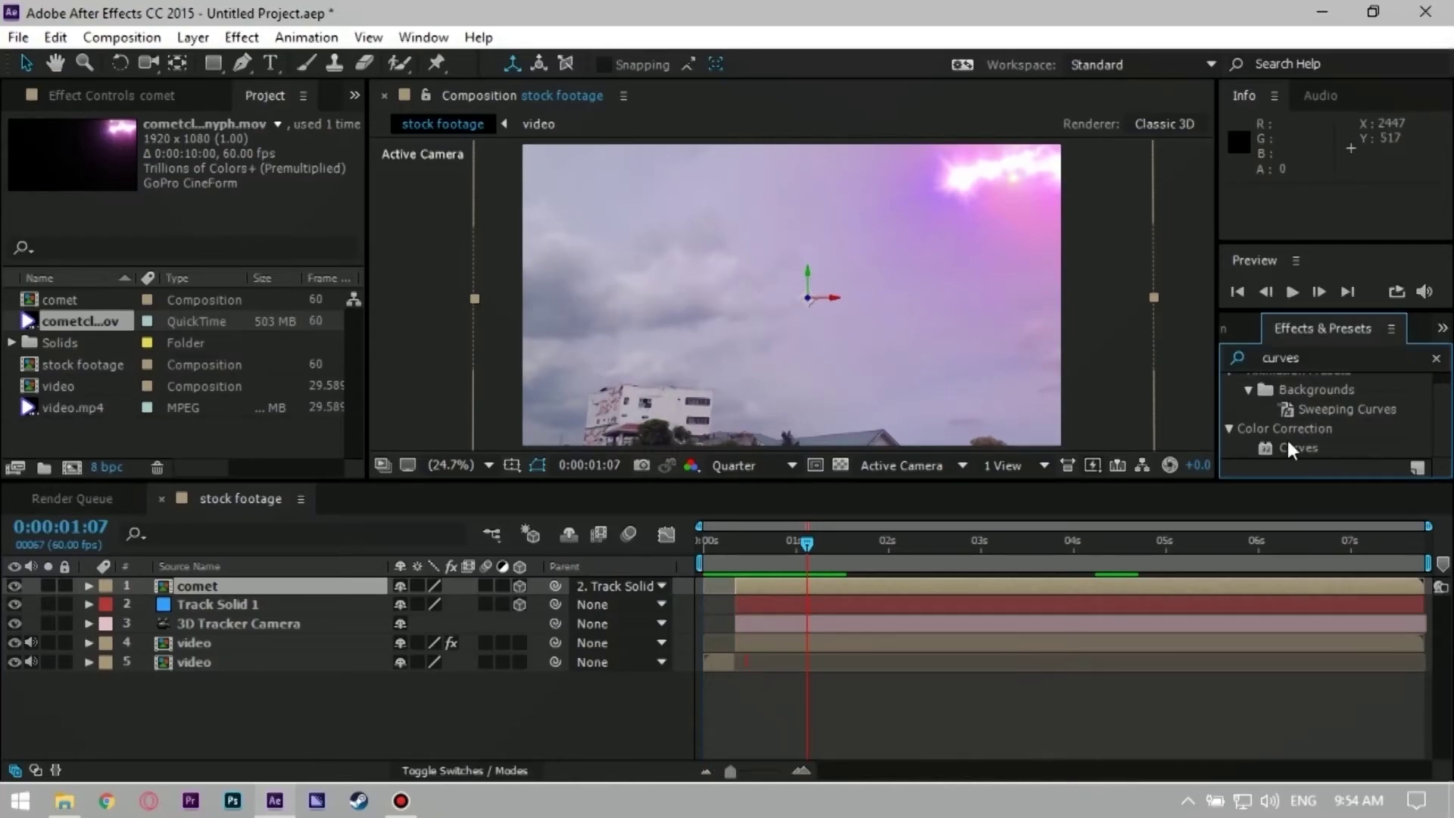
pyautogui.moveTo(1300, 455); pyautogui.dragTo(281, 601)
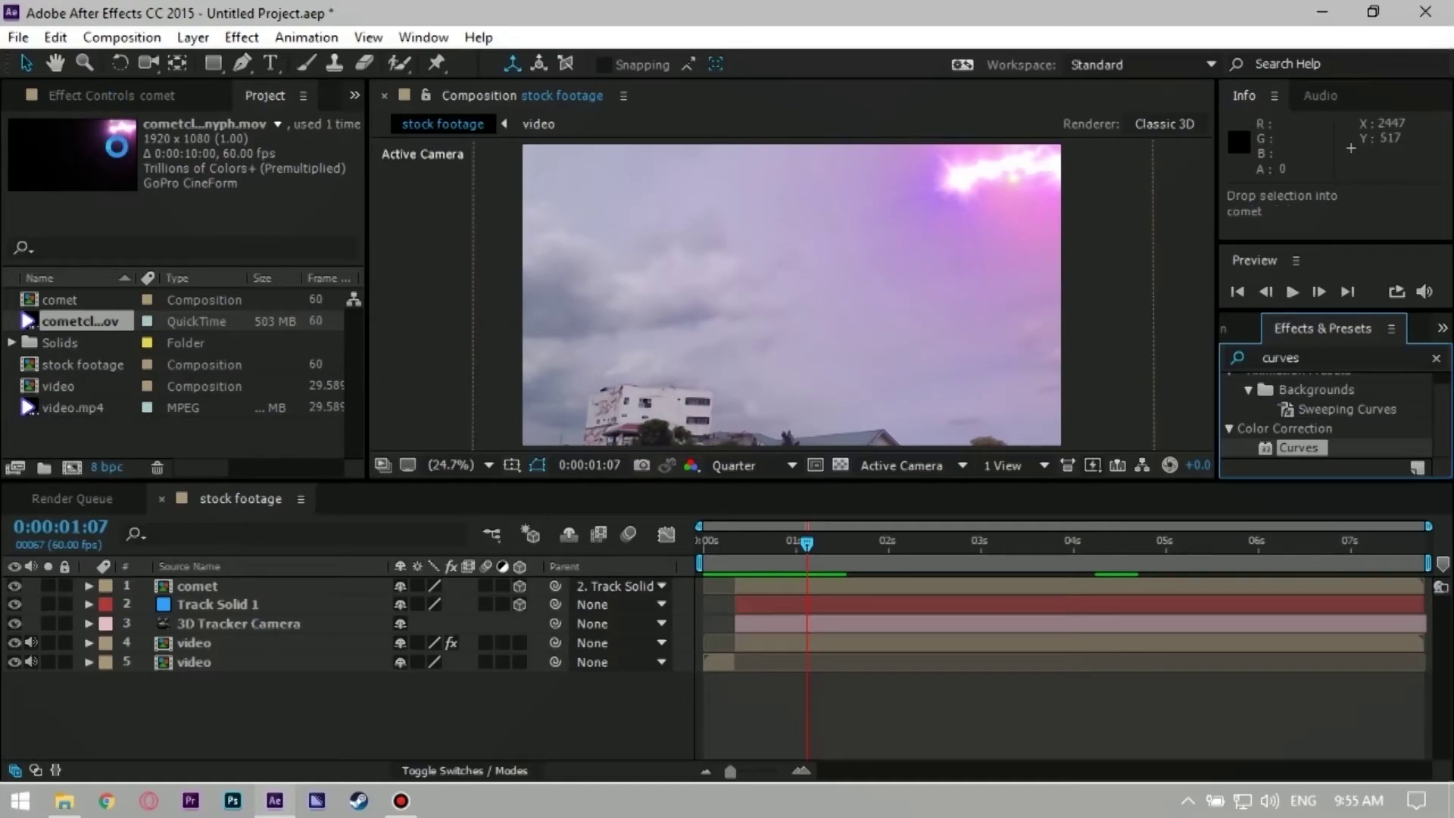
pyautogui.click(189, 97)
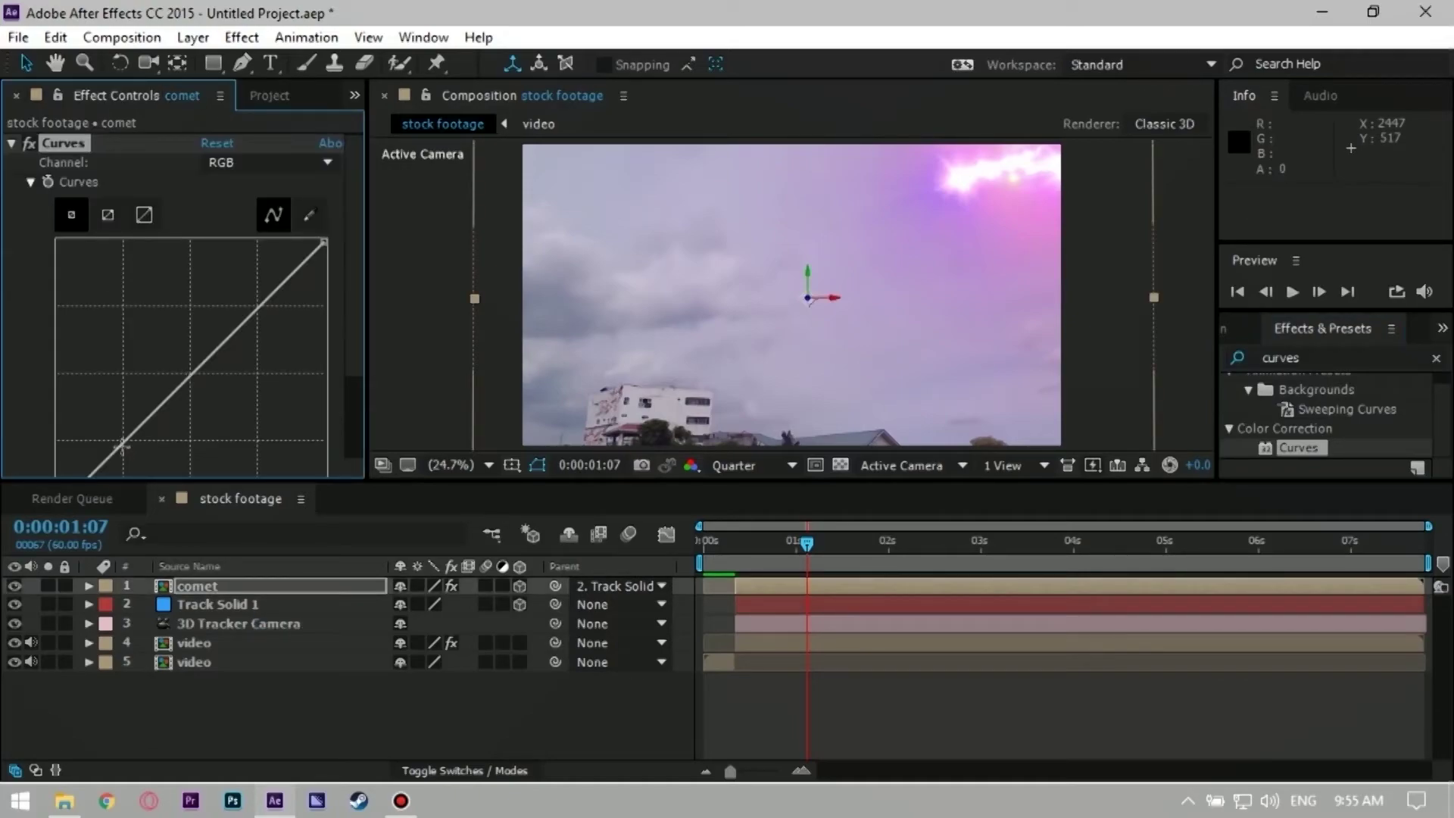
# Step: Add lower and upper points to the RGB curve and bend it into an S-shape
pyautogui.click(122, 439)
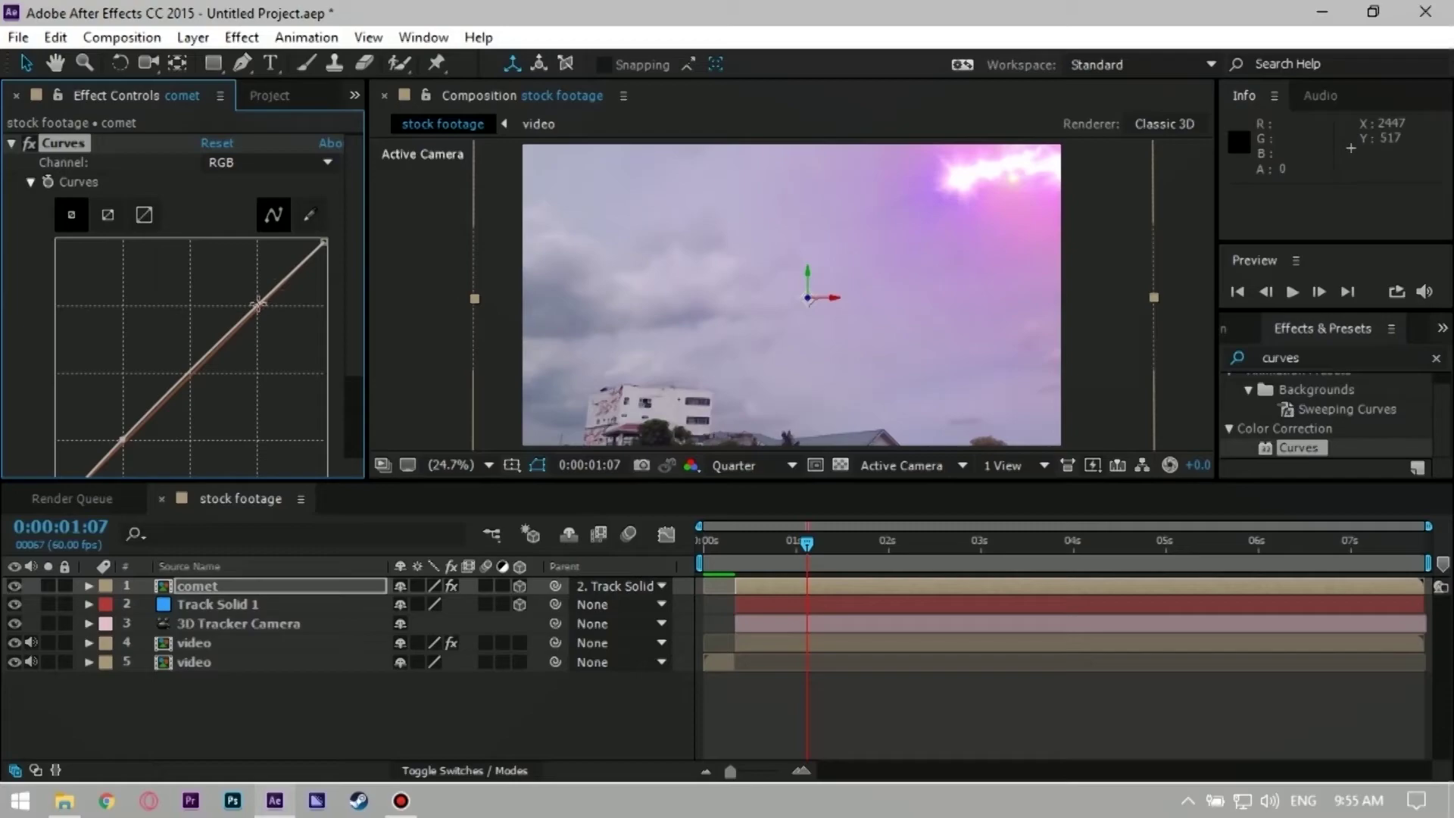
pyautogui.click(258, 304)
pyautogui.moveTo(122, 439); pyautogui.dragTo(95, 420)
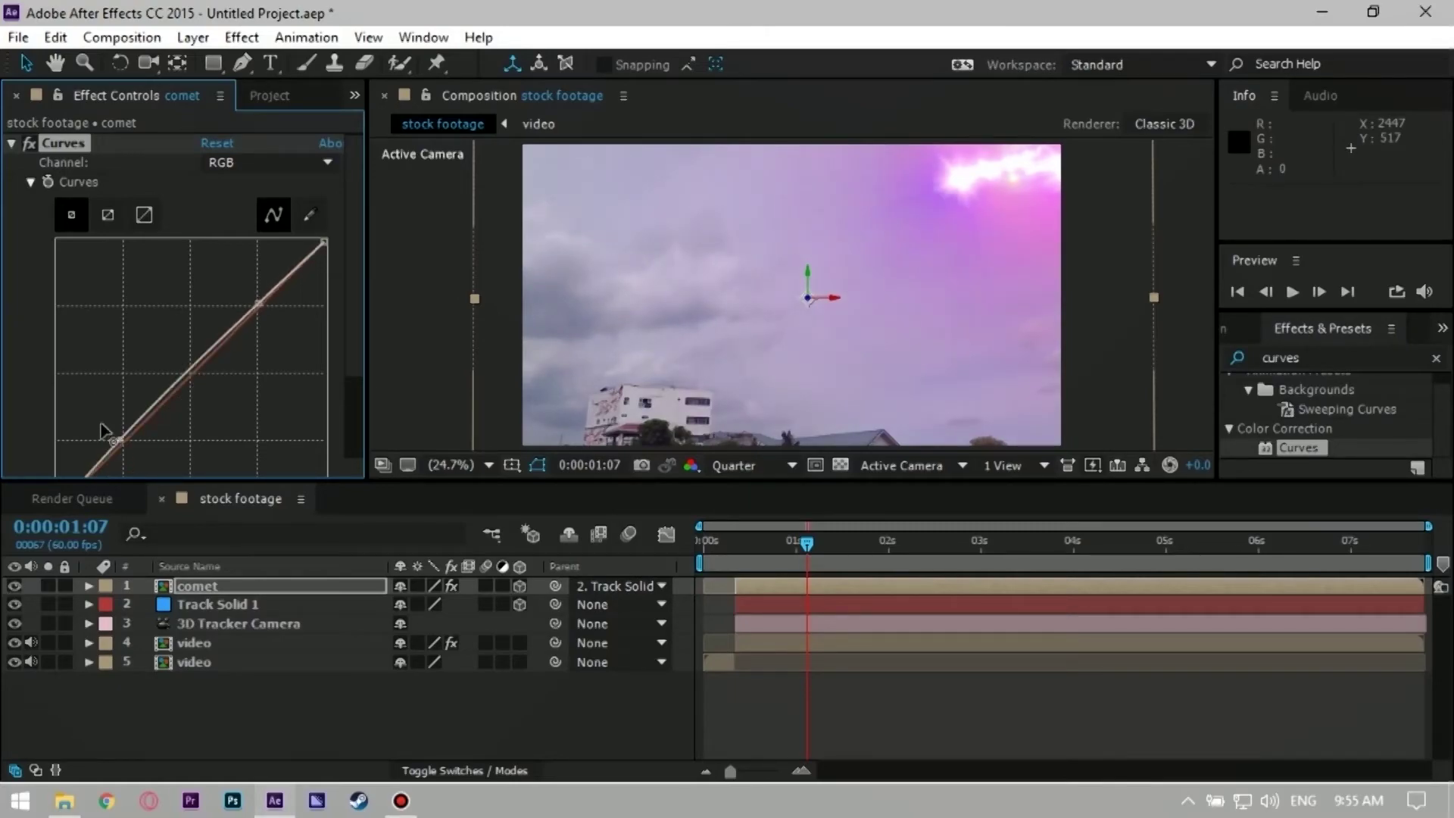
pyautogui.moveTo(258, 304)
pyautogui.mouseDown()
pyautogui.moveTo(271, 319)
pyautogui.moveTo(251, 301)
pyautogui.mouseUp()
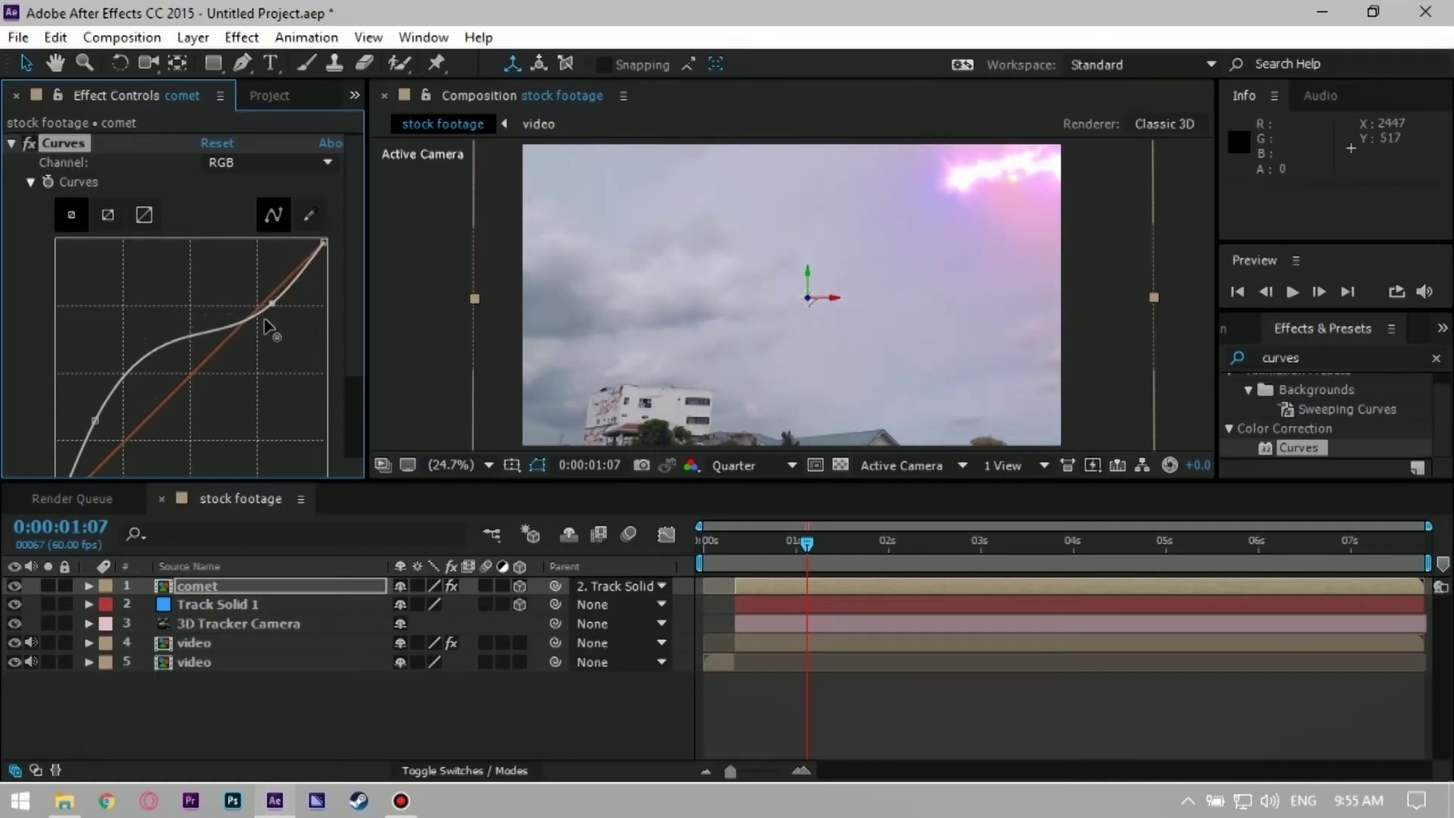
pyautogui.moveTo(251, 303); pyautogui.dragTo(265, 326)
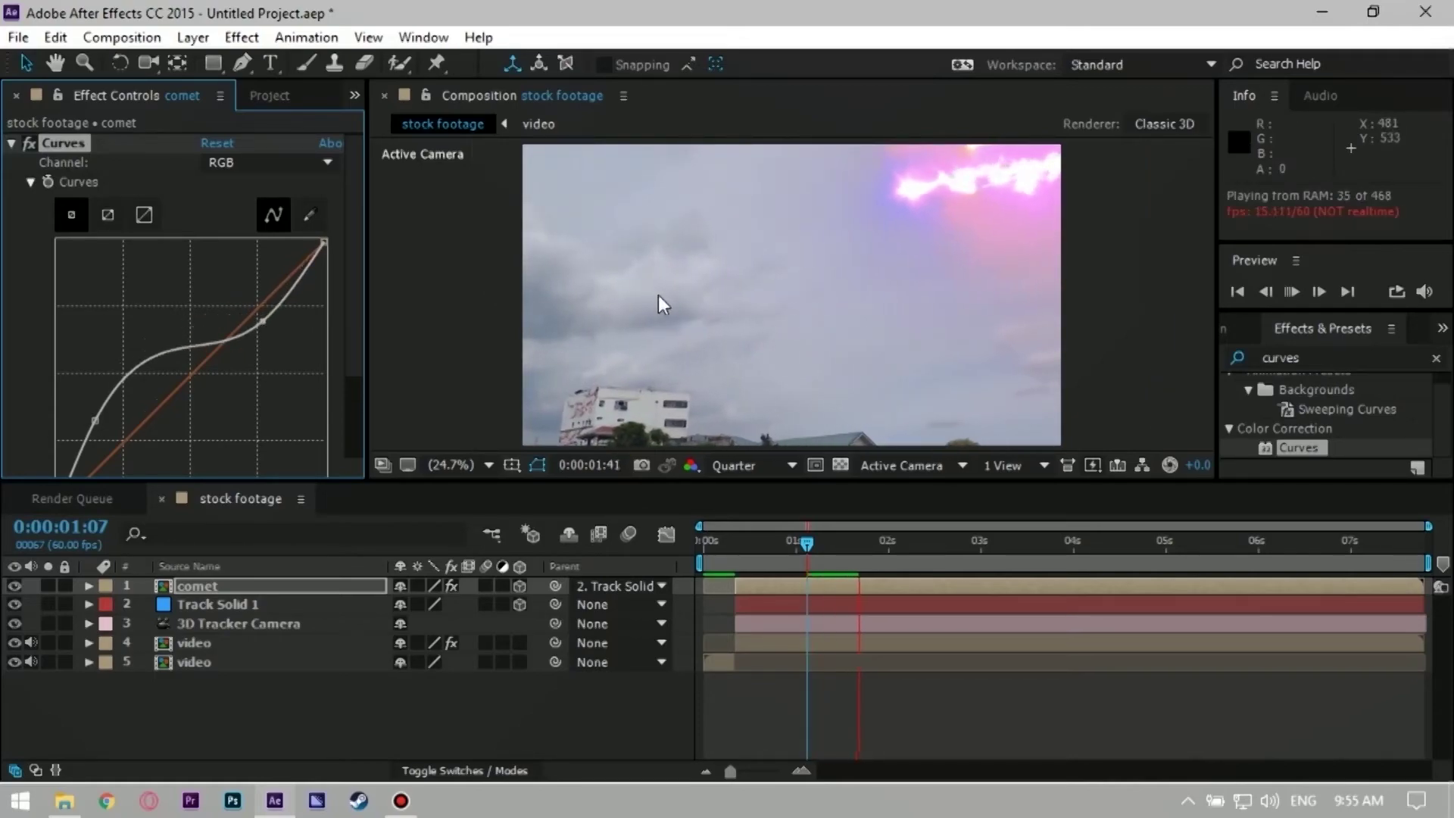
# Step: Move the current time to 0:00:06:35 to view the comet streaks over the sky
pyautogui.click(1313, 547)
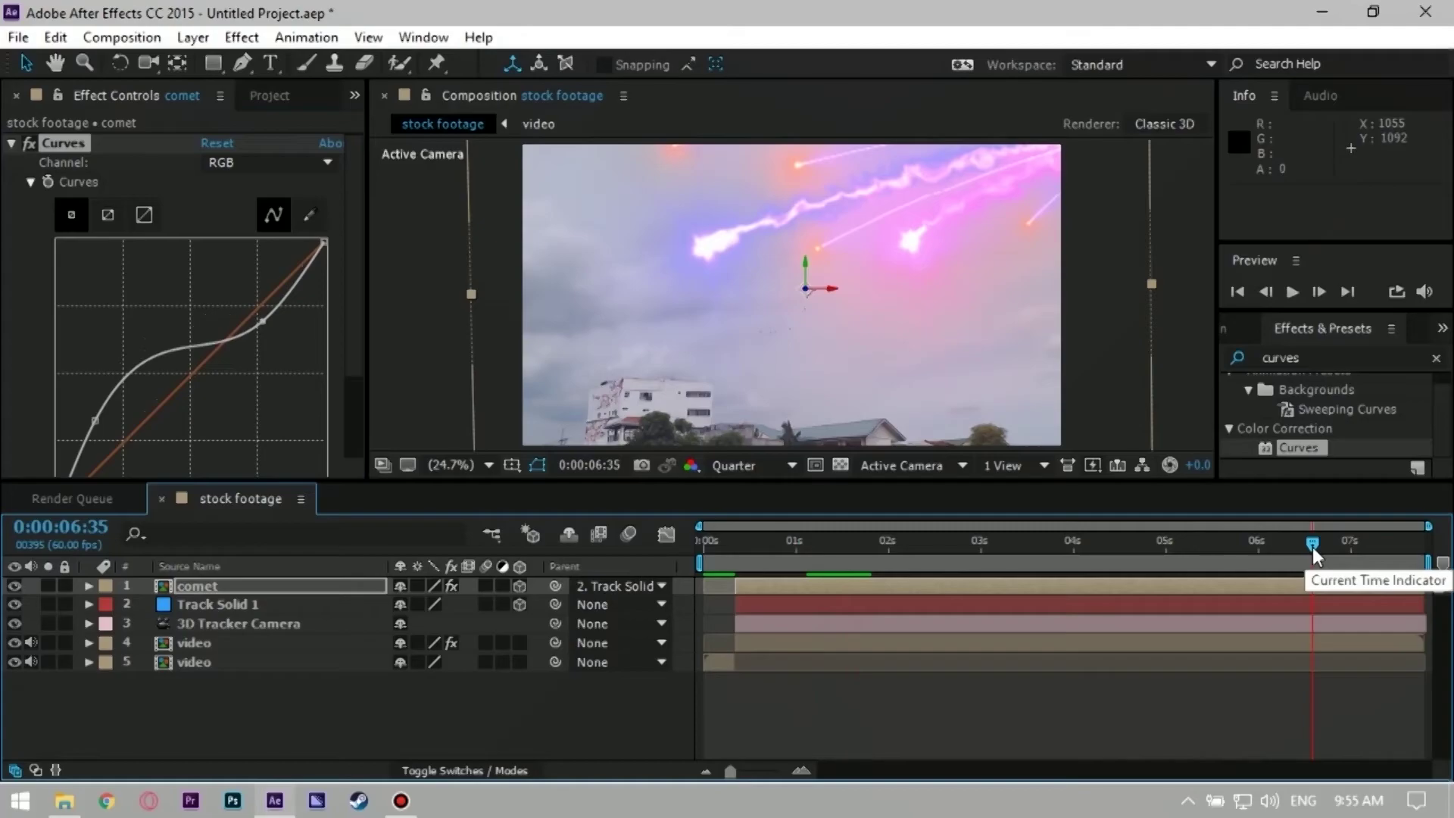